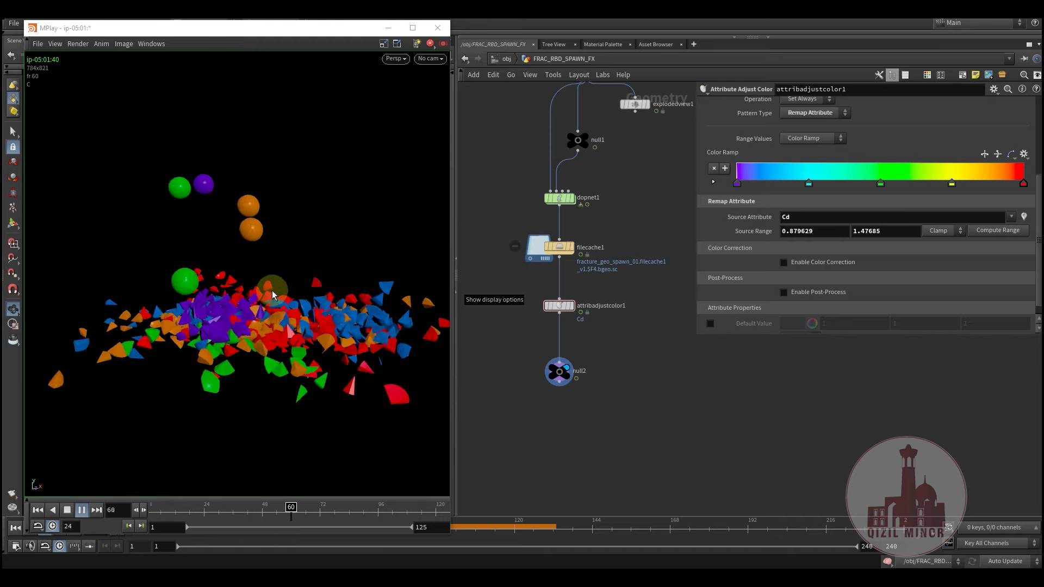
- Display the sphere1 node in the viewport and hide its point normals
{"action": "middle_click_drag", "start_coordinate": [509, 190], "coordinate": [515, 321]}
{"action": "scroll", "coordinate": [515, 315], "scroll_direction": "down", "scroll_amount": 3}
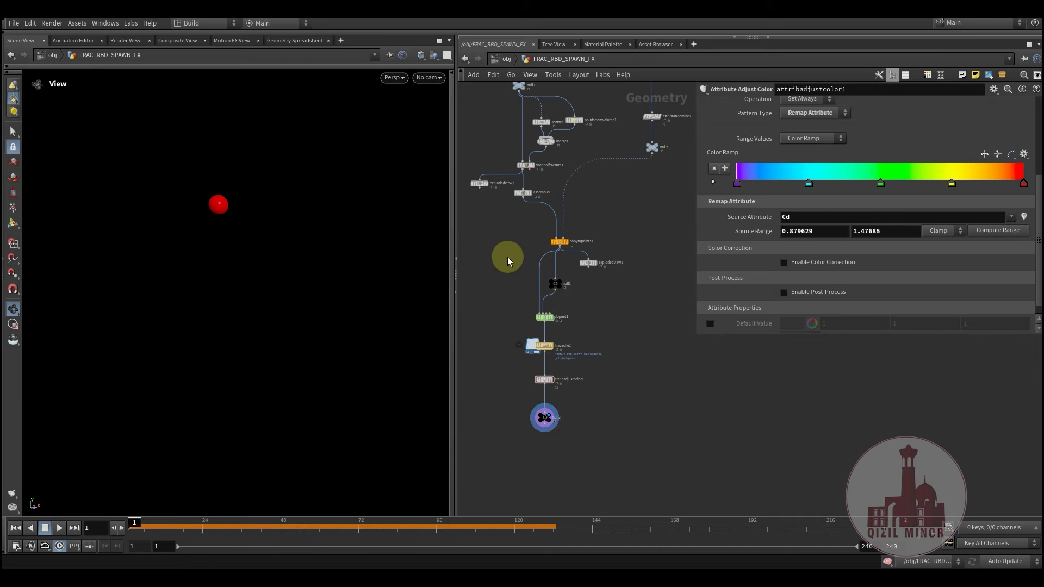
{"action": "middle_click_drag", "start_coordinate": [514, 227], "coordinate": [514, 395]}
{"action": "scroll", "coordinate": [515, 393], "scroll_direction": "down", "scroll_amount": 4}
{"action": "middle_click_drag", "start_coordinate": [620, 393], "coordinate": [622, 299]}
{"action": "middle_click_drag", "start_coordinate": [611, 237], "coordinate": [572, 374]}
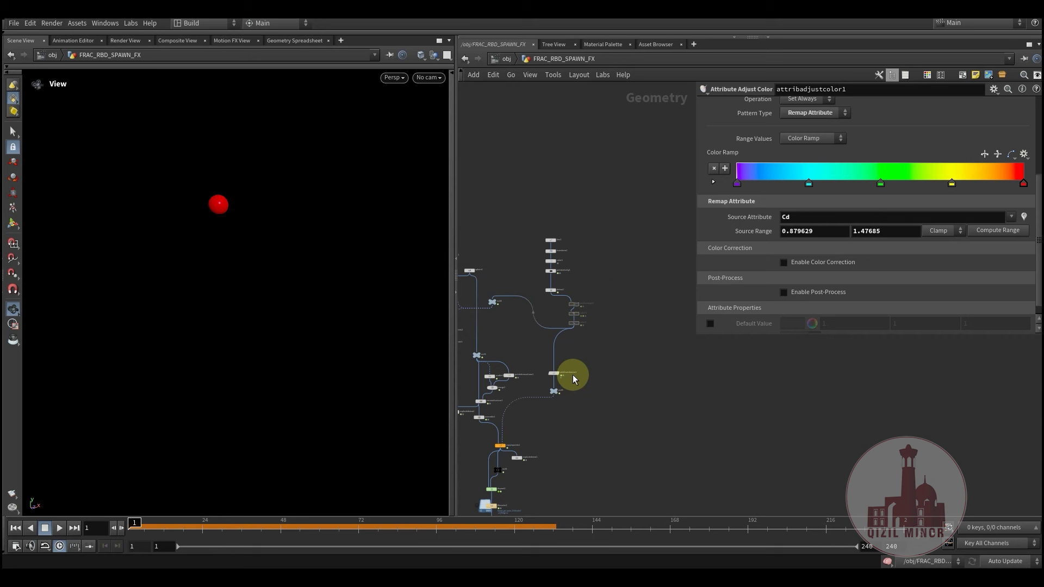
{"action": "scroll", "coordinate": [572, 374], "scroll_direction": "up", "scroll_amount": 6}
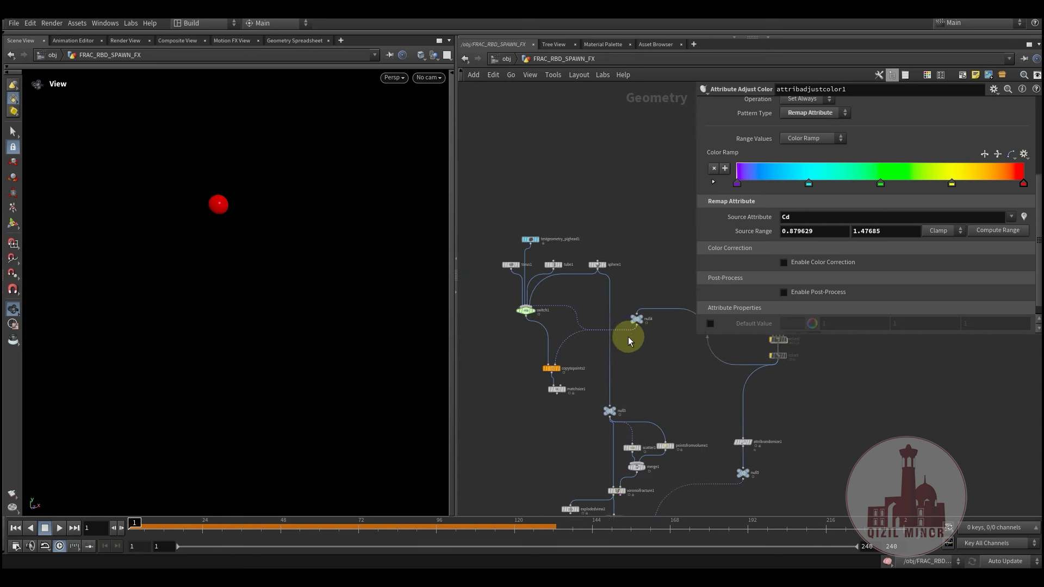
{"action": "scroll", "coordinate": [615, 221], "scroll_direction": "up", "scroll_amount": 5}
{"action": "left_click", "coordinate": [585, 210]}
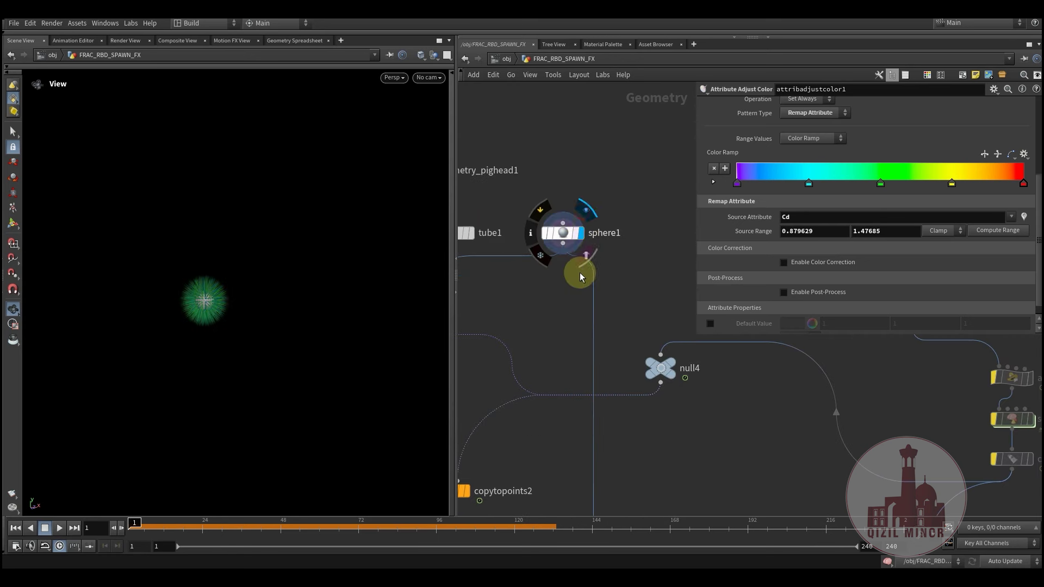
{"action": "middle_click_drag", "start_coordinate": [546, 324], "coordinate": [548, 232]}
{"action": "left_click", "coordinate": [451, 211]}
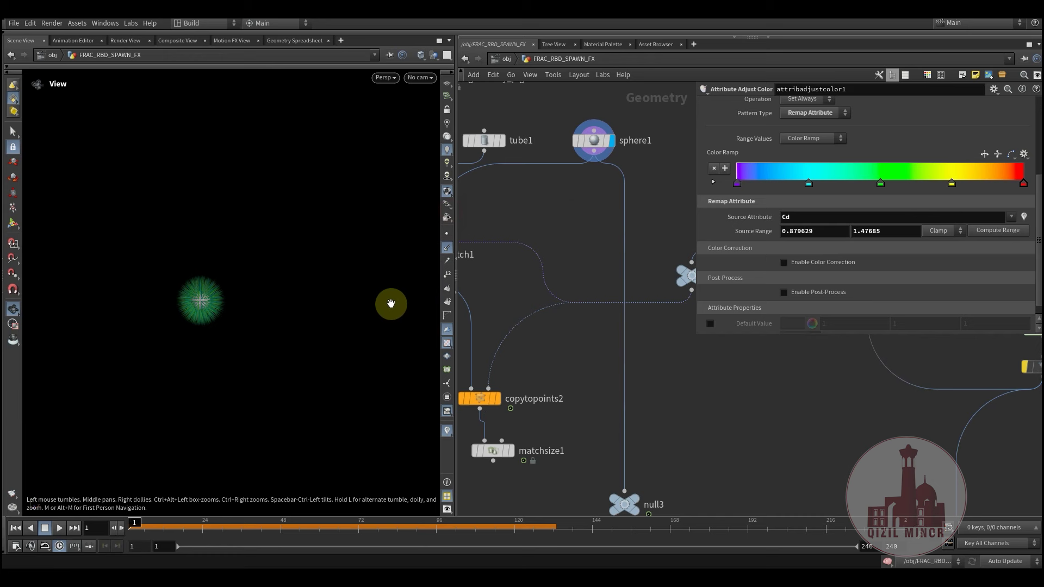
{"action": "left_click", "coordinate": [444, 246]}
- Display the null3 node below the sphere and frame its geometry in the viewport
{"action": "scroll", "coordinate": [592, 337], "scroll_direction": "down", "scroll_amount": 4}
{"action": "middle_click_drag", "start_coordinate": [655, 420], "coordinate": [571, 218]}
{"action": "scroll", "coordinate": [572, 218], "scroll_direction": "up", "scroll_amount": 3}
{"action": "middle_click_drag", "start_coordinate": [609, 253], "coordinate": [608, 307]}
{"action": "middle_click_drag", "start_coordinate": [518, 289], "coordinate": [565, 299]}
{"action": "mouse_move", "coordinate": [544, 211]}
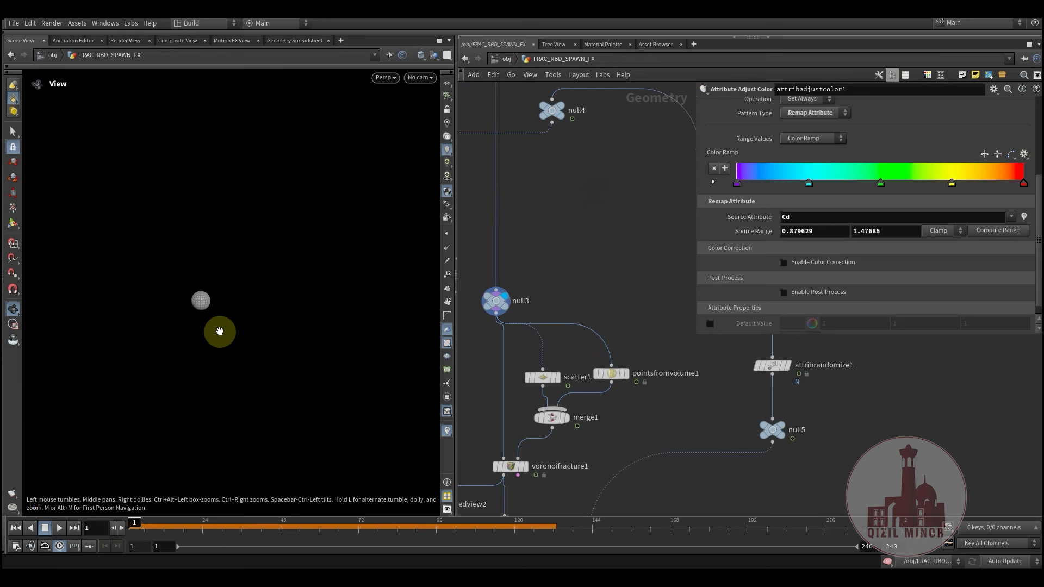
{"action": "key", "text": "g"}
{"action": "left_click_drag", "start_coordinate": [227, 335], "coordinate": [243, 290]}
- Display the scatter1 node and examine its scattered points in the viewport
{"action": "middle_click_drag", "start_coordinate": [638, 283], "coordinate": [596, 172]}
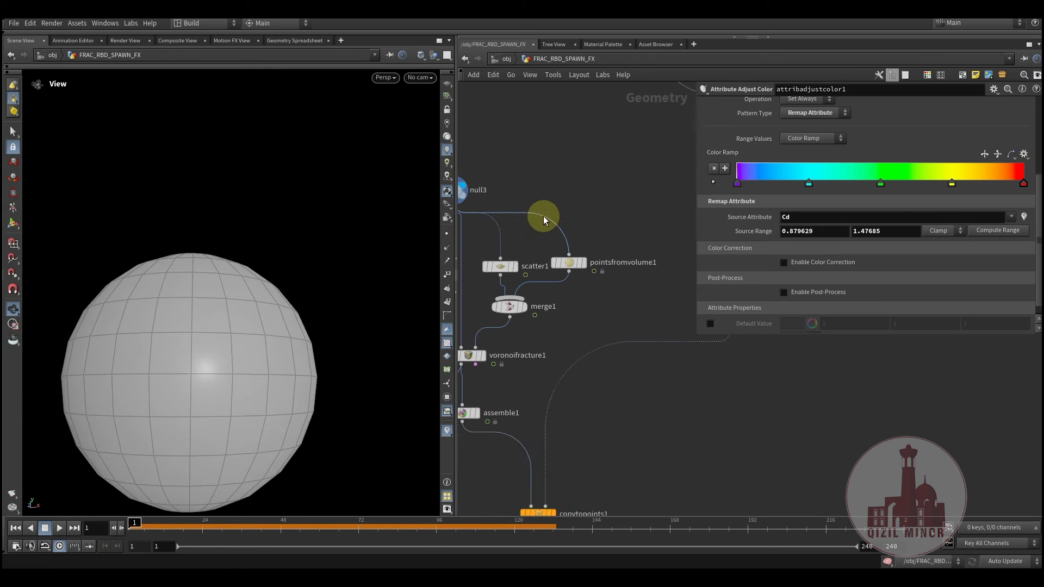
{"action": "scroll", "coordinate": [544, 217], "scroll_direction": "up", "scroll_amount": 2}
{"action": "left_click", "coordinate": [503, 289]}
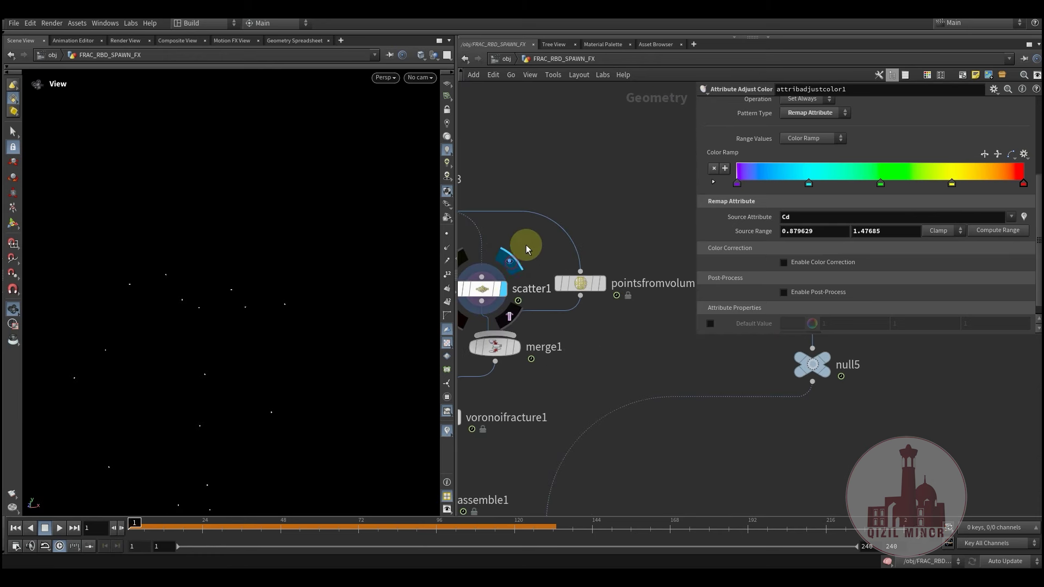
{"action": "middle_click_drag", "start_coordinate": [526, 242], "coordinate": [588, 189]}
{"action": "right_click_drag", "start_coordinate": [332, 321], "coordinate": [248, 354]}
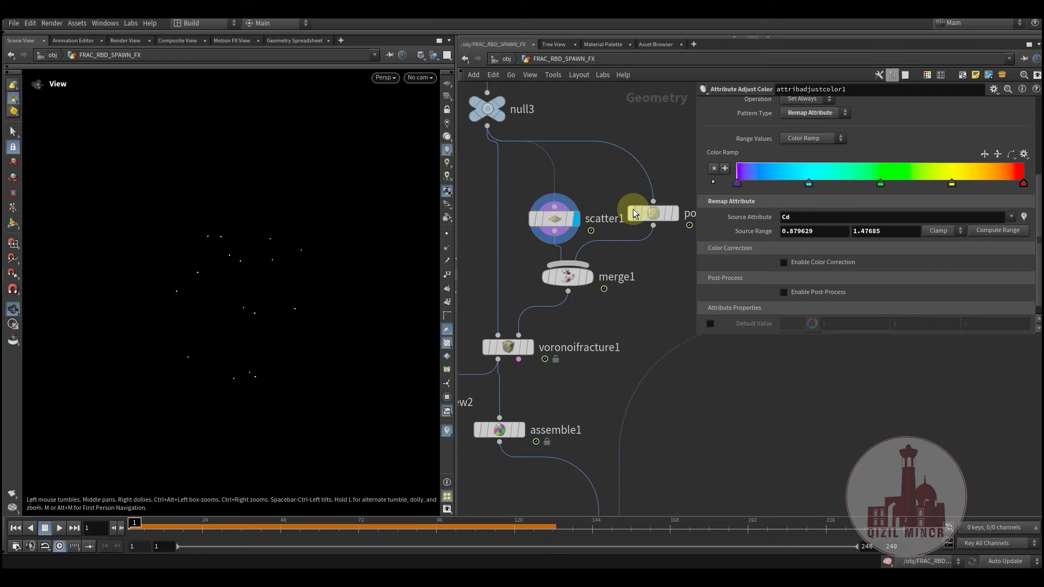
- Display the pointsfromvolume1 node and examine its output from several angles
{"action": "left_click", "coordinate": [677, 196]}
{"action": "left_click_drag", "start_coordinate": [240, 325], "coordinate": [266, 315]}
{"action": "middle_click_drag", "start_coordinate": [659, 220], "coordinate": [595, 271]}
{"action": "left_click_drag", "start_coordinate": [250, 283], "coordinate": [249, 246]}
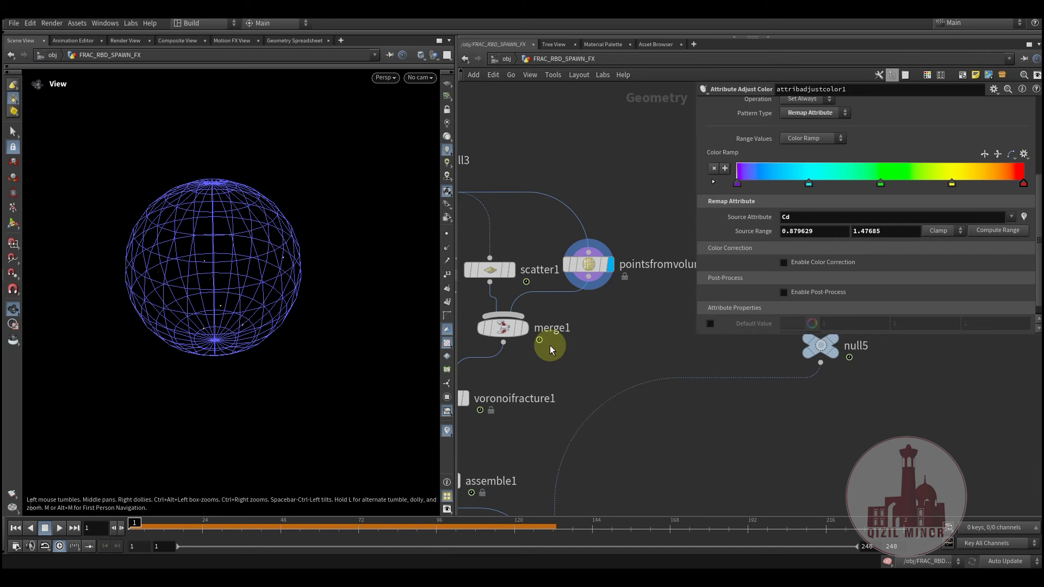
- Display the voronoifracture1 node and examine the fractured sphere
{"action": "middle_click_drag", "start_coordinate": [551, 361], "coordinate": [626, 254]}
{"action": "mouse_move", "coordinate": [525, 296]}
{"action": "left_click", "coordinate": [556, 270]}
{"action": "left_click", "coordinate": [563, 258]}
{"action": "left_click_drag", "start_coordinate": [226, 234], "coordinate": [231, 259]}
- Display the explodedview2 node and examine the separated fracture pieces
{"action": "middle_click_drag", "start_coordinate": [566, 437], "coordinate": [658, 438]}
{"action": "mouse_move", "coordinate": [496, 345]}
{"action": "left_click", "coordinate": [517, 315]}
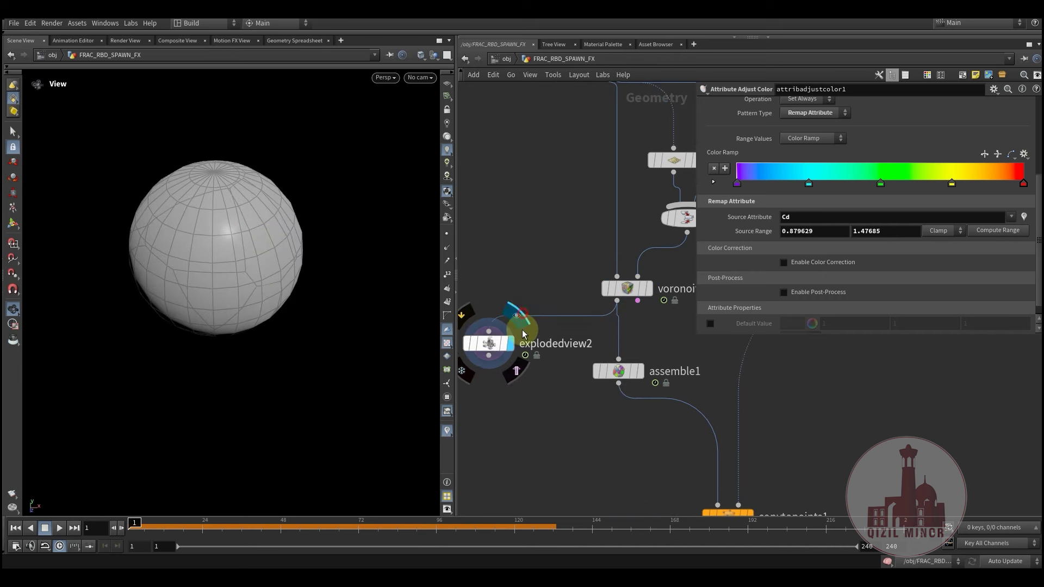
{"action": "middle_click_drag", "start_coordinate": [545, 426], "coordinate": [586, 395]}
{"action": "left_click_drag", "start_coordinate": [217, 273], "coordinate": [263, 405]}
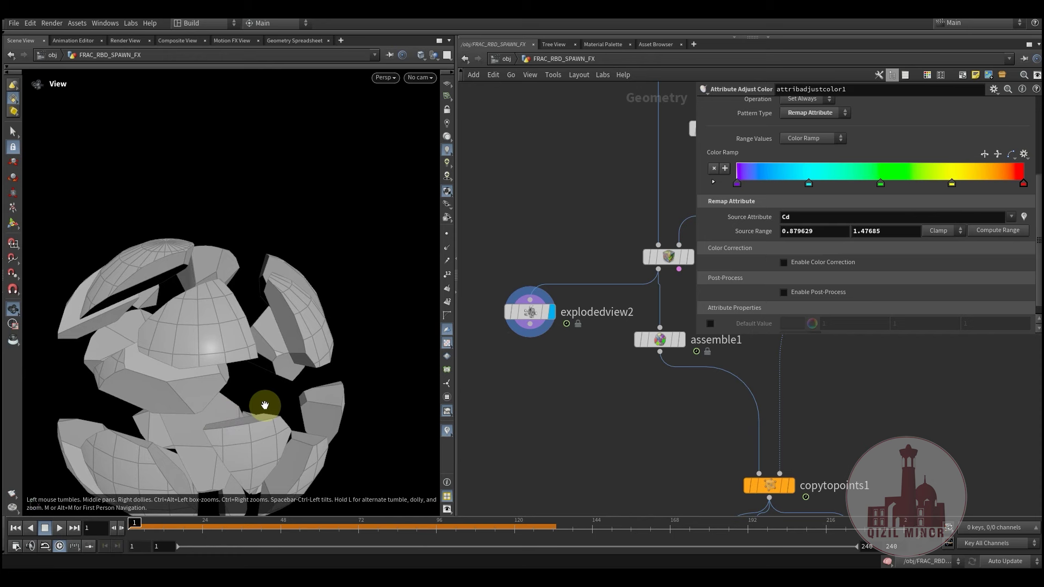
- Open the parameters of the scatter1 node to examine its point count and Global Seed expression
{"action": "middle_click_drag", "start_coordinate": [549, 425], "coordinate": [526, 483]}
{"action": "scroll", "coordinate": [511, 435], "scroll_direction": "down", "scroll_amount": 1}
{"action": "scroll", "coordinate": [559, 421], "scroll_direction": "down", "scroll_amount": 1}
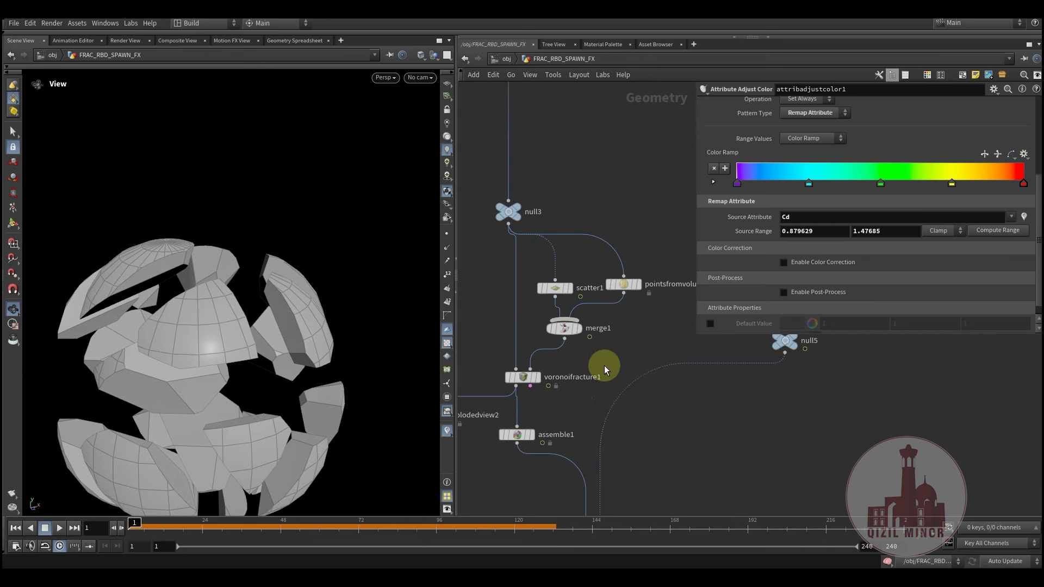
{"action": "middle_click_drag", "start_coordinate": [619, 336], "coordinate": [619, 413]}
{"action": "scroll", "coordinate": [603, 293], "scroll_direction": "up", "scroll_amount": 1}
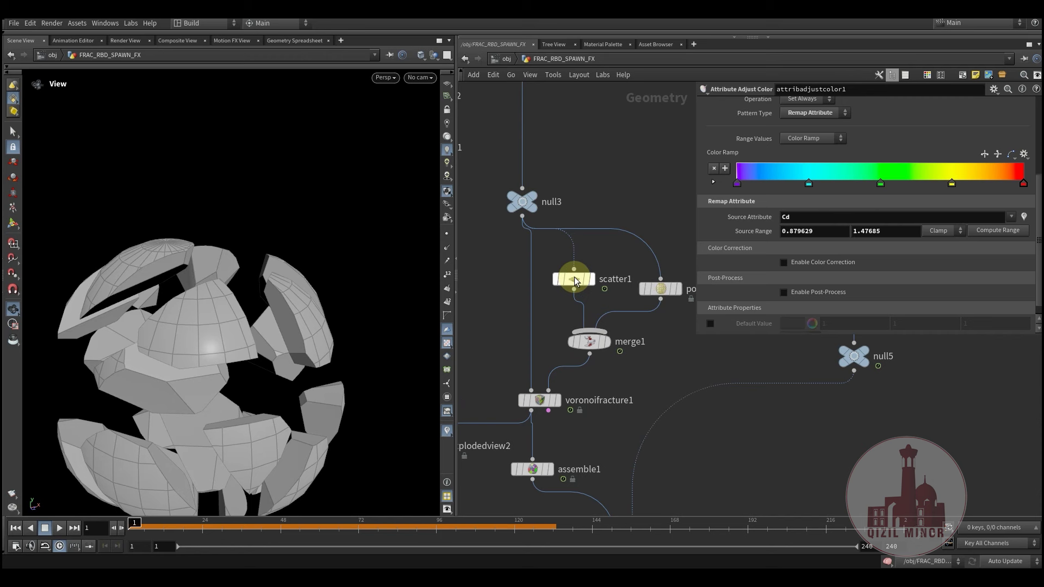
{"action": "left_click", "coordinate": [574, 279]}
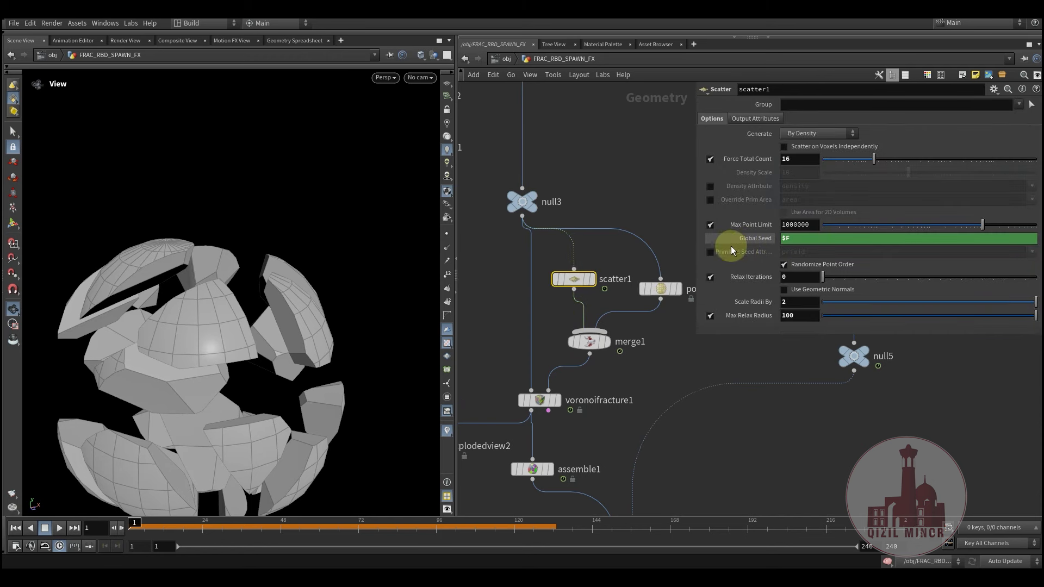
- Scrub the timeline through frame 19 to frame 46 to examine how the exploded fracture pattern varies per frame
{"action": "middle_click_drag", "start_coordinate": [489, 361], "coordinate": [587, 252]}
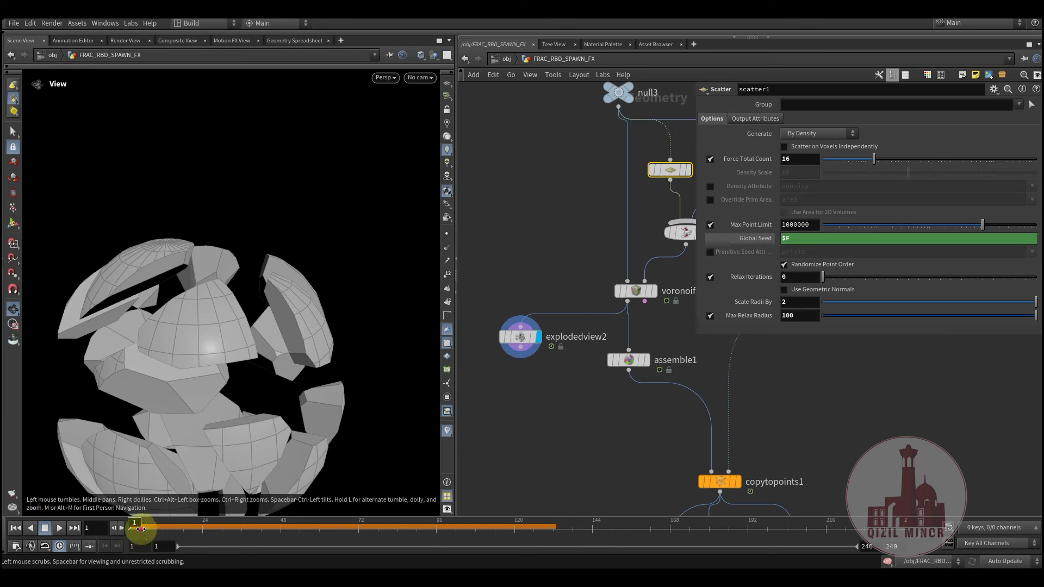
{"action": "left_click_drag", "start_coordinate": [140, 529], "coordinate": [188, 529]}
{"action": "left_click_drag", "start_coordinate": [268, 400], "coordinate": [207, 357]}
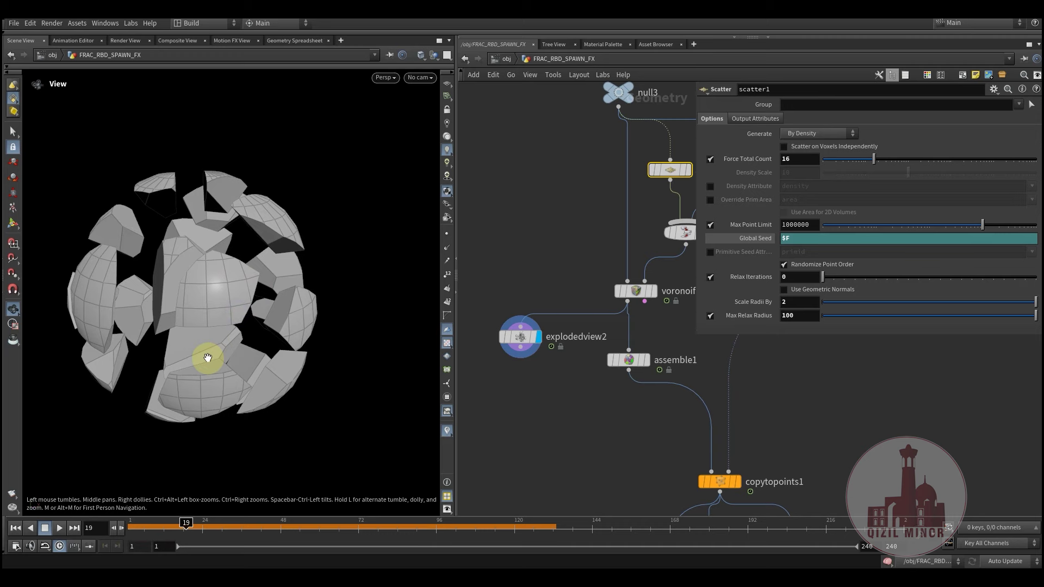
{"action": "left_click_drag", "start_coordinate": [185, 522], "coordinate": [285, 533]}
- Set the Jitter Scale of the pointsfromvolume1 node to $F
{"action": "middle_click_drag", "start_coordinate": [595, 419], "coordinate": [466, 479]}
{"action": "middle_click_drag", "start_coordinate": [550, 398], "coordinate": [489, 471]}
{"action": "left_click", "coordinate": [566, 313]}
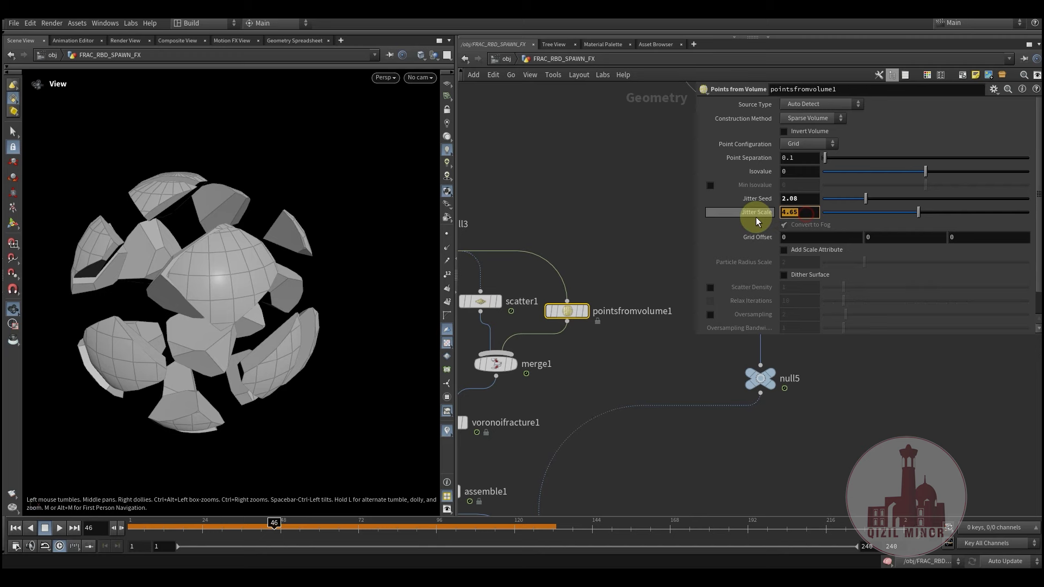
{"action": "type", "text": "$F"}
{"action": "key", "text": "Return"}
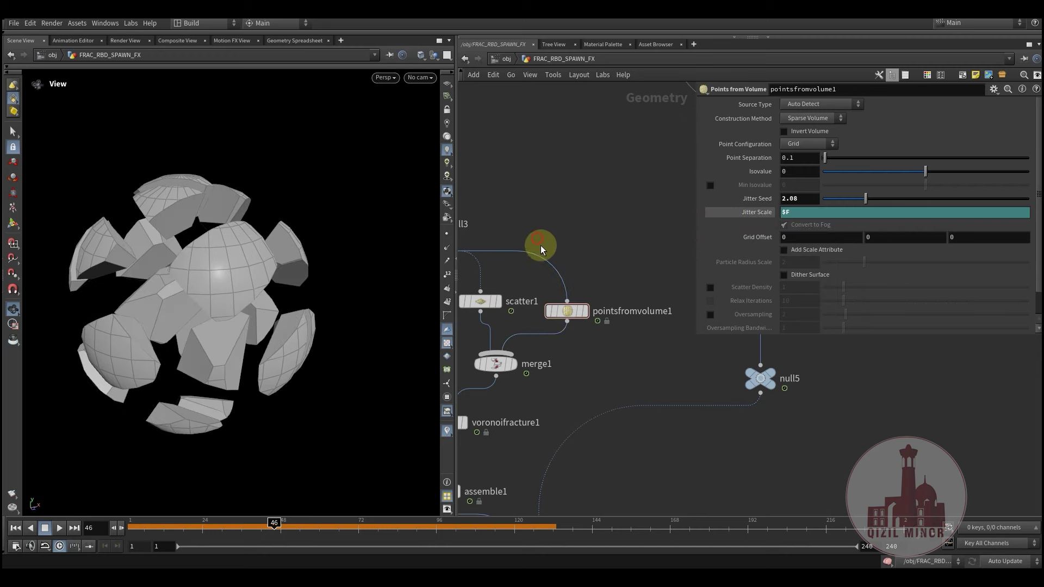
- Scrub the timeline to frame 28 and examine the exploded pieces with the animated jitter
{"action": "middle_click_drag", "start_coordinate": [553, 359], "coordinate": [595, 239]}
{"action": "scroll", "coordinate": [565, 288], "scroll_direction": "up", "scroll_amount": 1}
{"action": "scroll", "coordinate": [499, 392], "scroll_direction": "down", "scroll_amount": 2}
{"action": "middle_click_drag", "start_coordinate": [496, 448], "coordinate": [600, 391]}
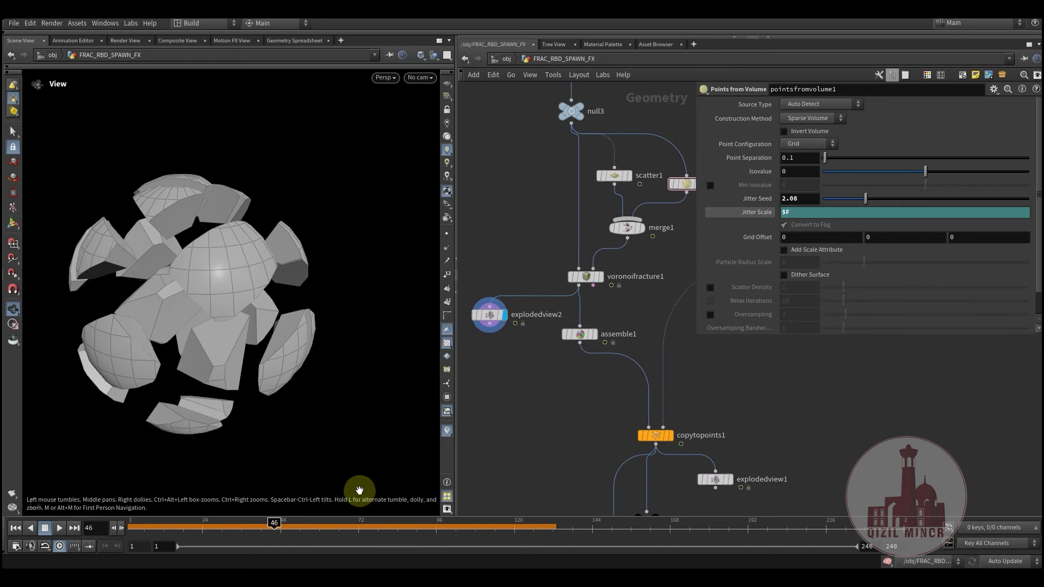
{"action": "left_click_drag", "start_coordinate": [200, 526], "coordinate": [215, 526]}
{"action": "left_click_drag", "start_coordinate": [237, 341], "coordinate": [212, 333]}
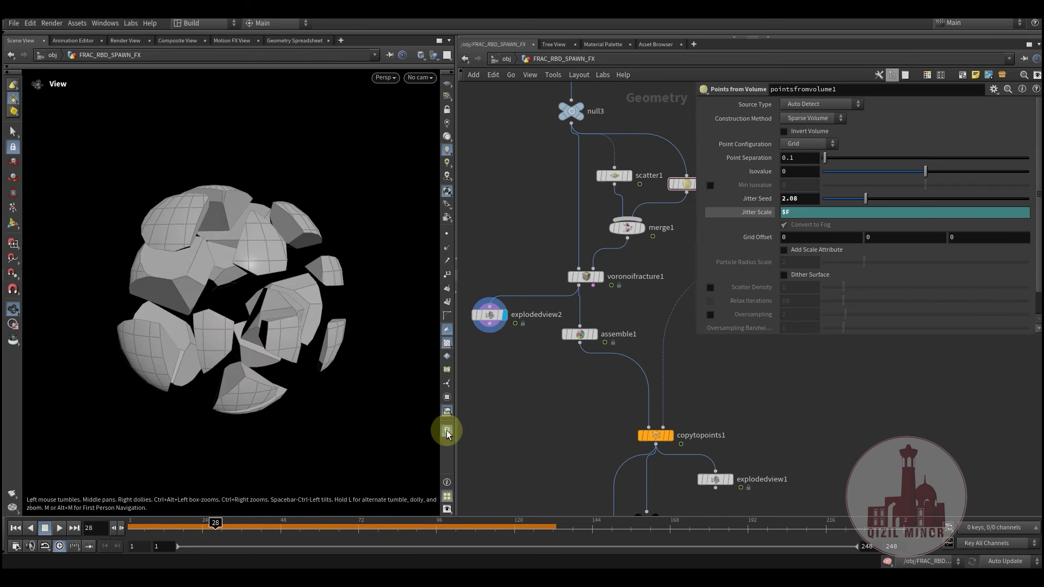
- Open the parameters of the assemble1 node to examine its name attribute and packed primitive options
{"action": "middle_click_drag", "start_coordinate": [590, 344], "coordinate": [536, 329]}
{"action": "left_click", "coordinate": [528, 320]}
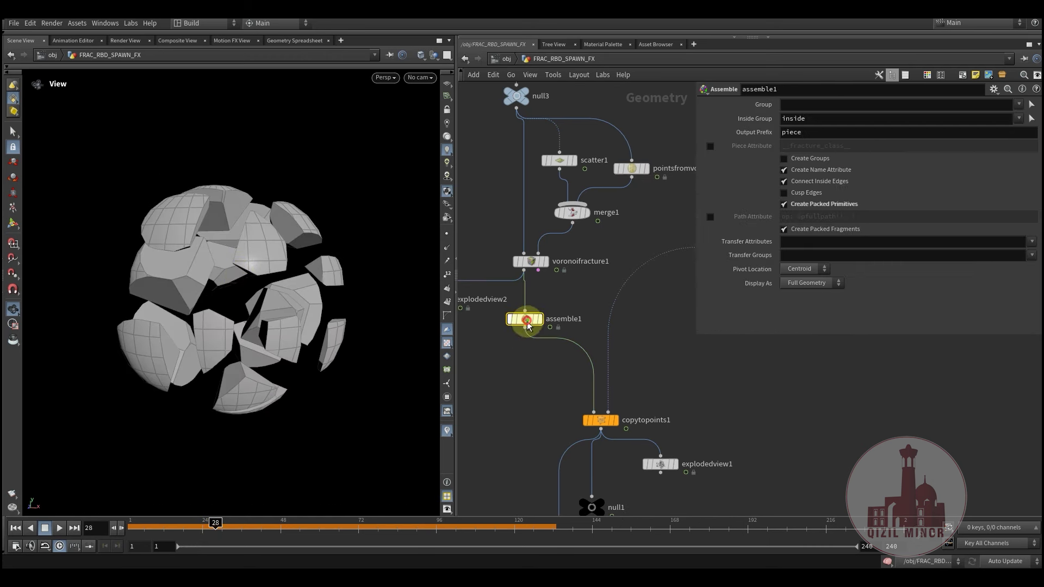
{"action": "middle_click_drag", "start_coordinate": [514, 437], "coordinate": [509, 494]}
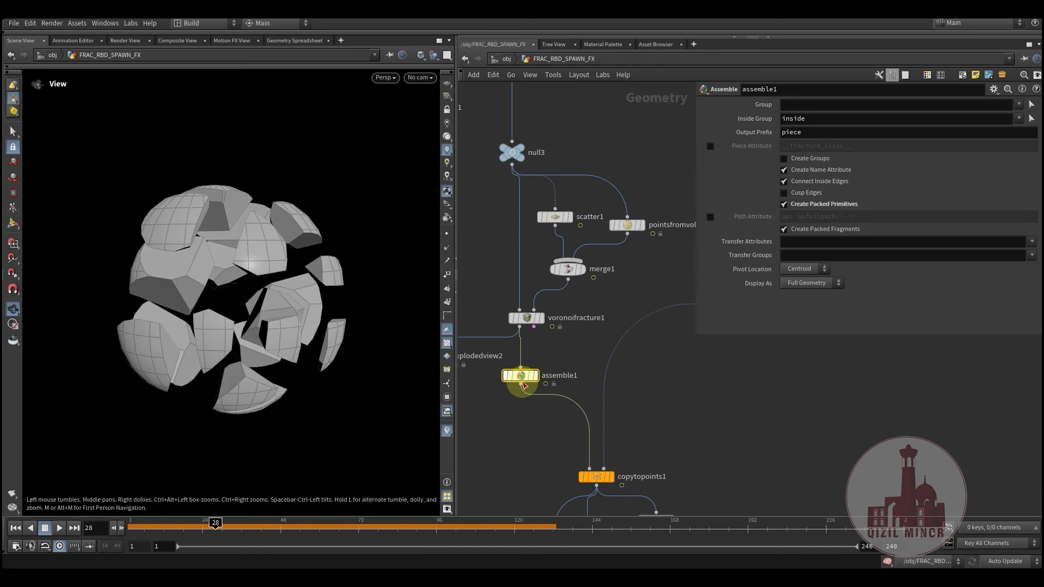
- Display the line1 node at the head of the point-source branch and examine its parameters
{"action": "middle_click_drag", "start_coordinate": [524, 386], "coordinate": [617, 328]}
{"action": "middle_click_drag", "start_coordinate": [708, 396], "coordinate": [511, 507]}
{"action": "scroll", "coordinate": [631, 433], "scroll_direction": "down", "scroll_amount": 4}
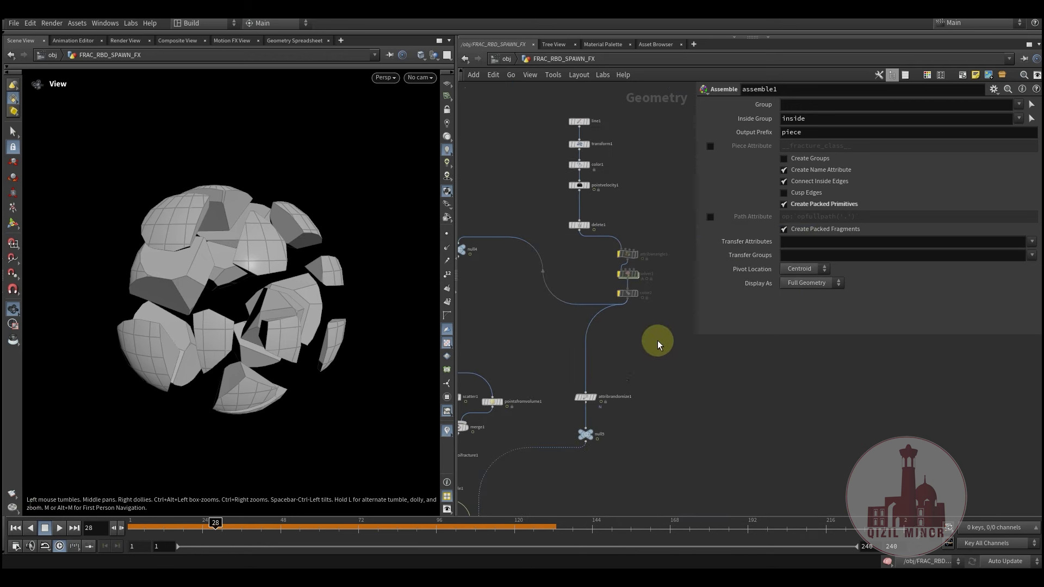
{"action": "middle_click_drag", "start_coordinate": [657, 340], "coordinate": [682, 301]}
{"action": "middle_click_drag", "start_coordinate": [606, 431], "coordinate": [561, 487]}
{"action": "middle_click_drag", "start_coordinate": [614, 361], "coordinate": [618, 408]}
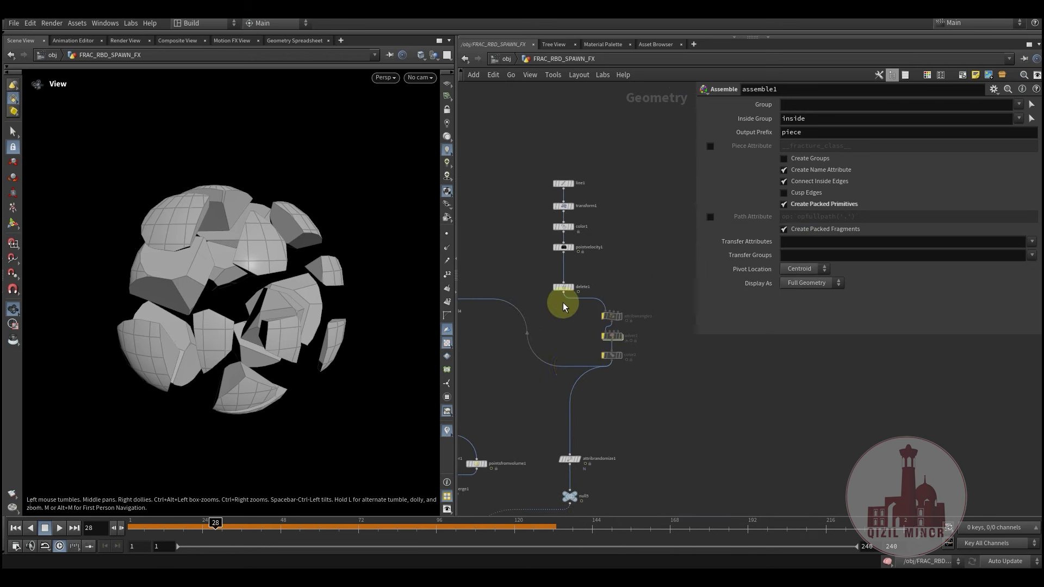
{"action": "scroll", "coordinate": [590, 205], "scroll_direction": "up", "scroll_amount": 4}
{"action": "middle_click_drag", "start_coordinate": [608, 204], "coordinate": [609, 268]}
{"action": "mouse_move", "coordinate": [549, 233]}
{"action": "left_click", "coordinate": [563, 214]}
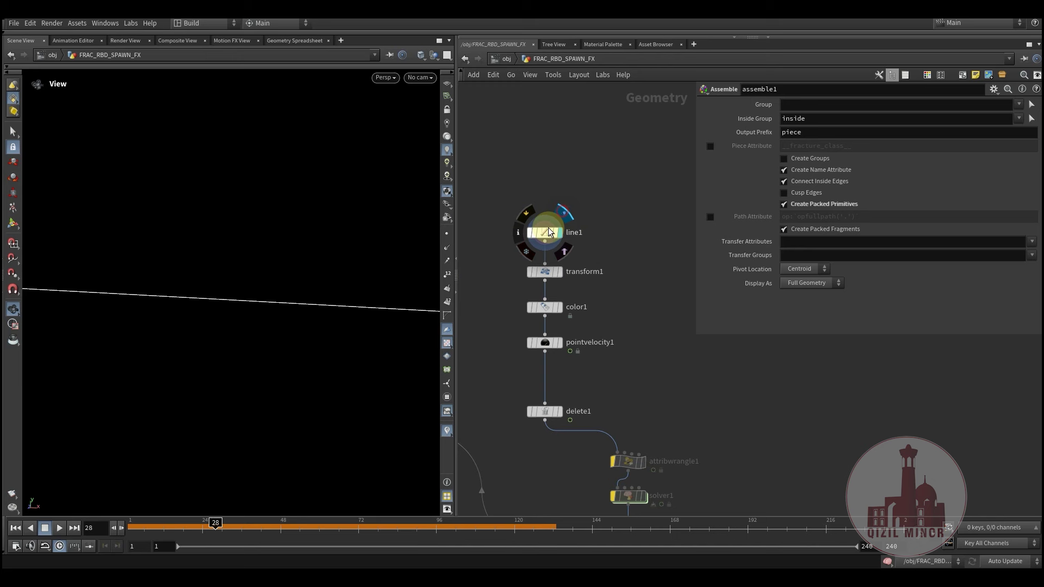
{"action": "left_click_drag", "start_coordinate": [291, 333], "coordinate": [229, 375]}
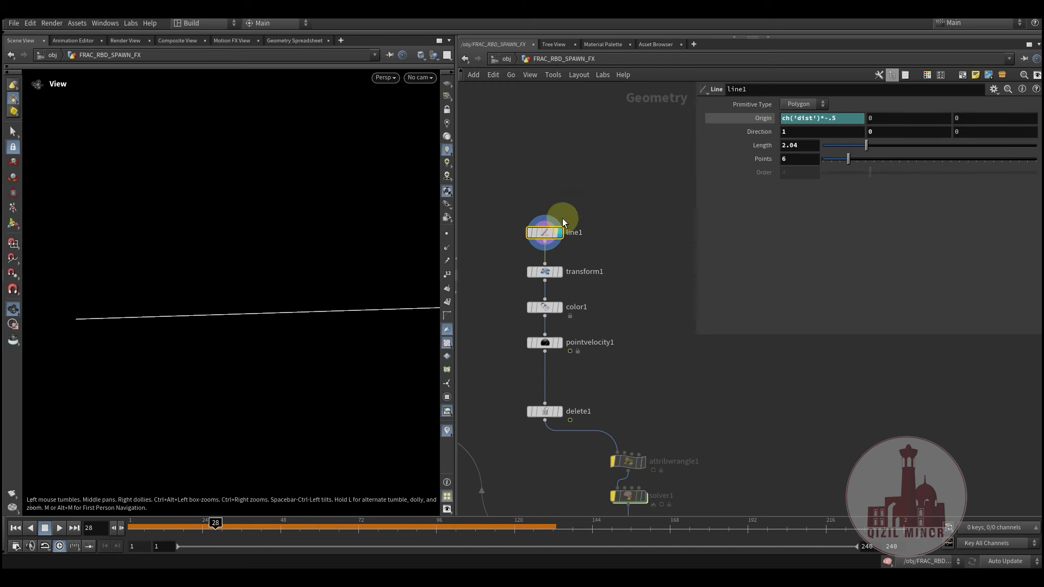
{"action": "middle_click", "coordinate": [544, 232]}
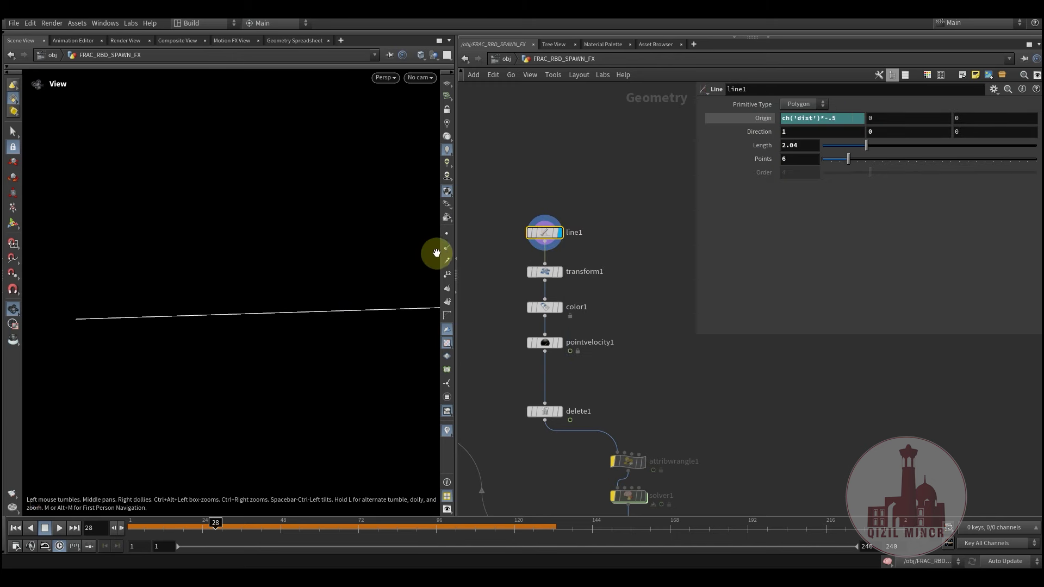
- Show the transform1 result in the viewport with point markers and the reference grid turned on
{"action": "left_click", "coordinate": [444, 238]}
{"action": "left_click_drag", "start_coordinate": [270, 308], "coordinate": [283, 345]}
{"action": "left_click", "coordinate": [558, 271]}
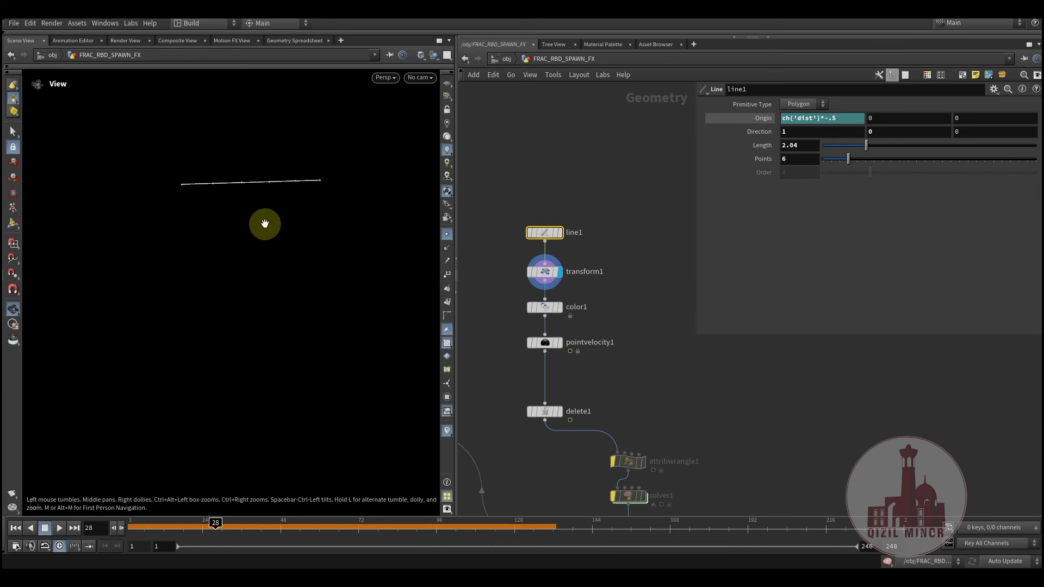
{"action": "left_click_drag", "start_coordinate": [441, 94], "coordinate": [256, 294]}
- Display the color1 node and examine its random point color settings
{"action": "left_click", "coordinate": [545, 307]}
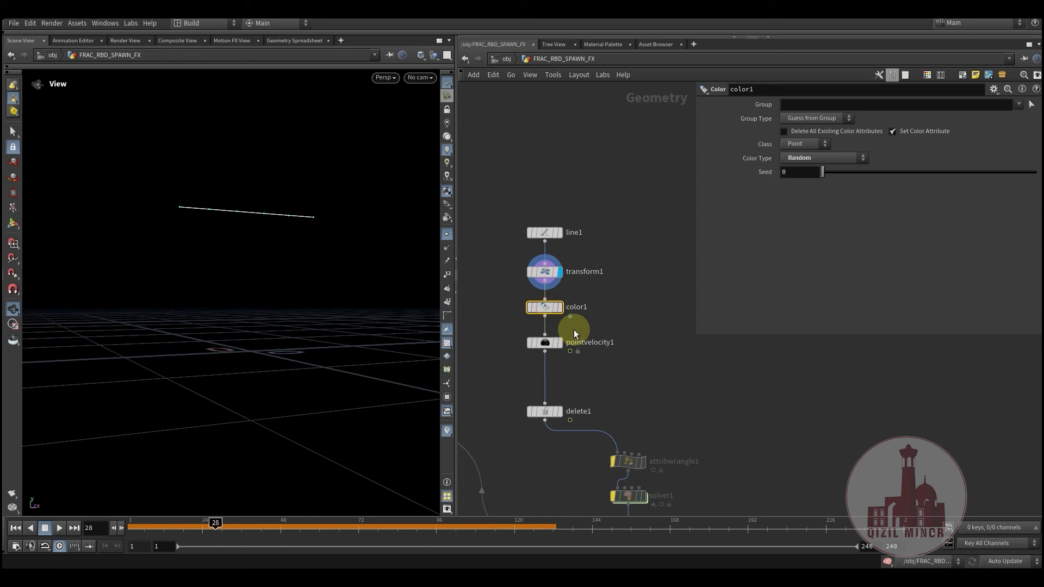
{"action": "left_click", "coordinate": [557, 307]}
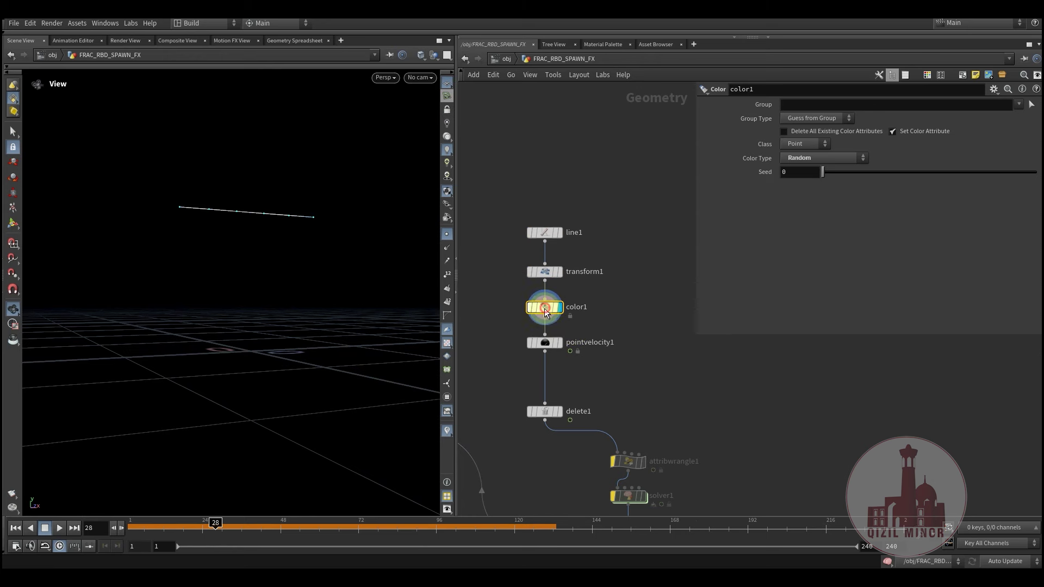
{"action": "left_click_drag", "start_coordinate": [321, 256], "coordinate": [233, 222]}
{"action": "middle_click_drag", "start_coordinate": [608, 366], "coordinate": [601, 321]}
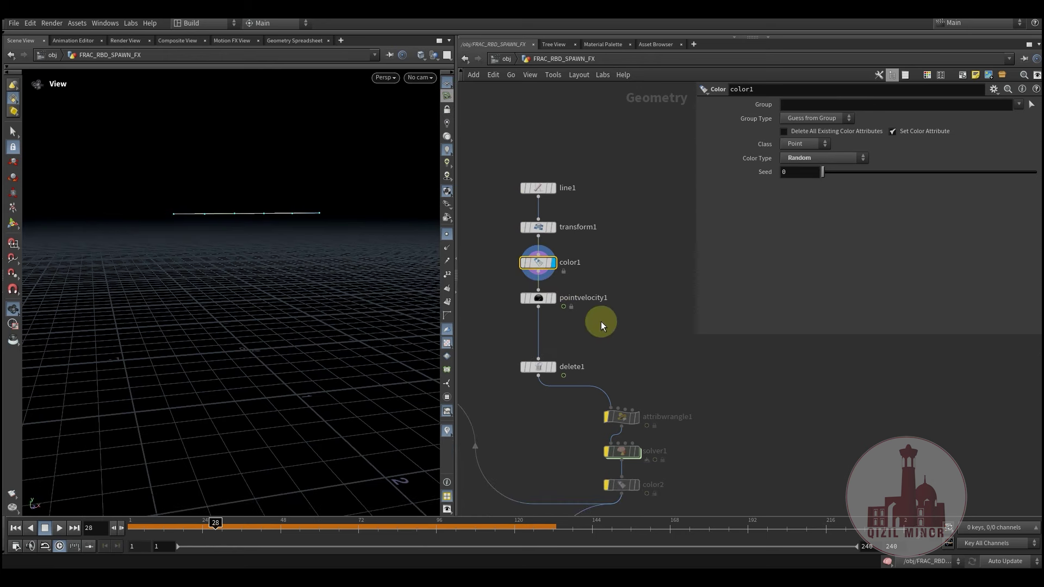
- Display the pointvelocity1 node and examine its Curl Noise settings and the resulting points
{"action": "left_click", "coordinate": [546, 299]}
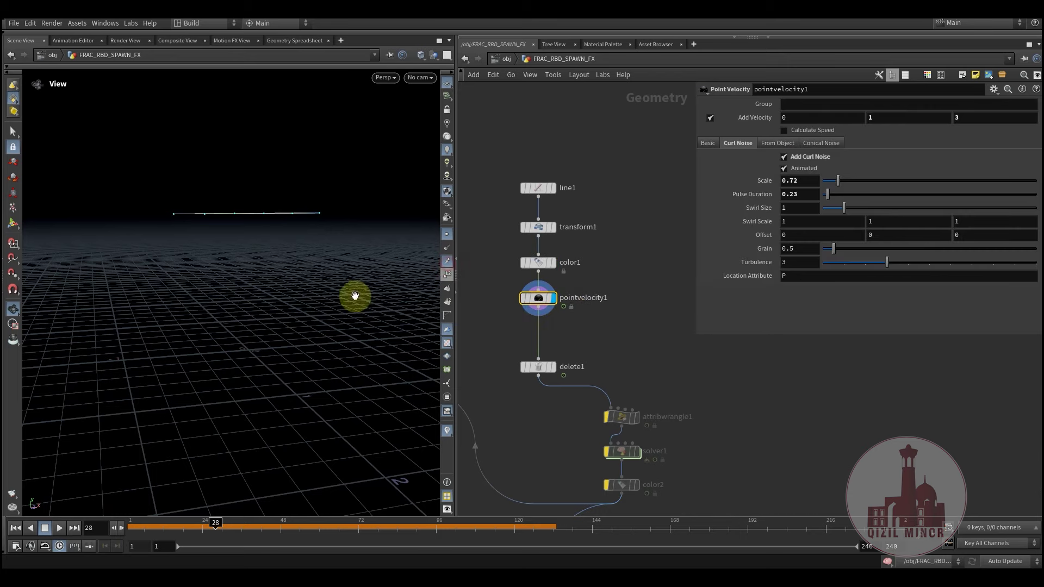
{"action": "left_click_drag", "start_coordinate": [354, 296], "coordinate": [297, 280]}
{"action": "left_click_drag", "start_coordinate": [233, 227], "coordinate": [277, 234]}
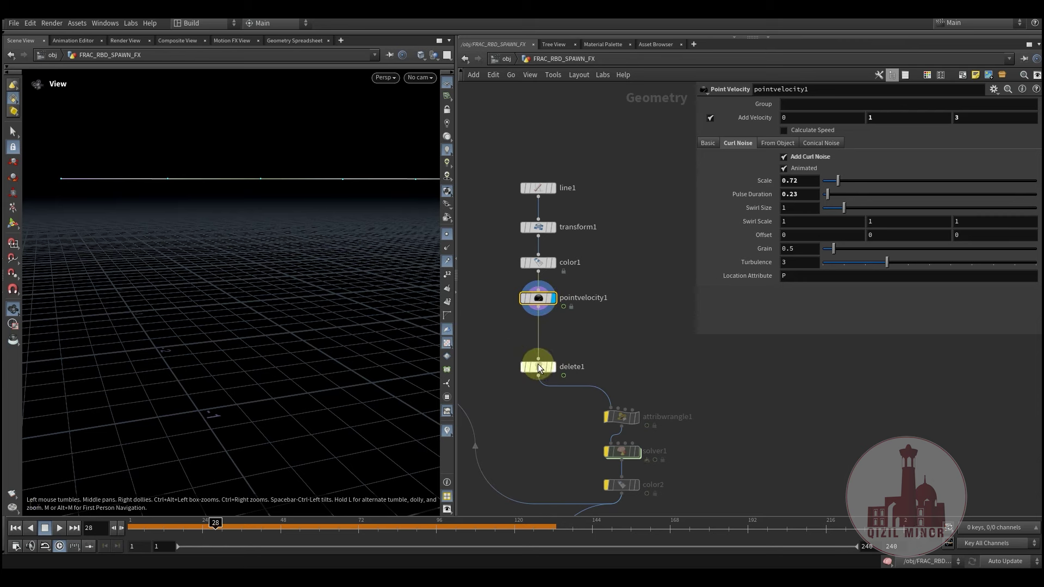
- Display the delete1 node and scrub the timeline back to frame 1 to examine the remaining points
{"action": "left_click", "coordinate": [553, 352]}
{"action": "left_click_drag", "start_coordinate": [340, 246], "coordinate": [288, 310]}
{"action": "left_click_drag", "start_coordinate": [185, 532], "coordinate": [112, 526]}
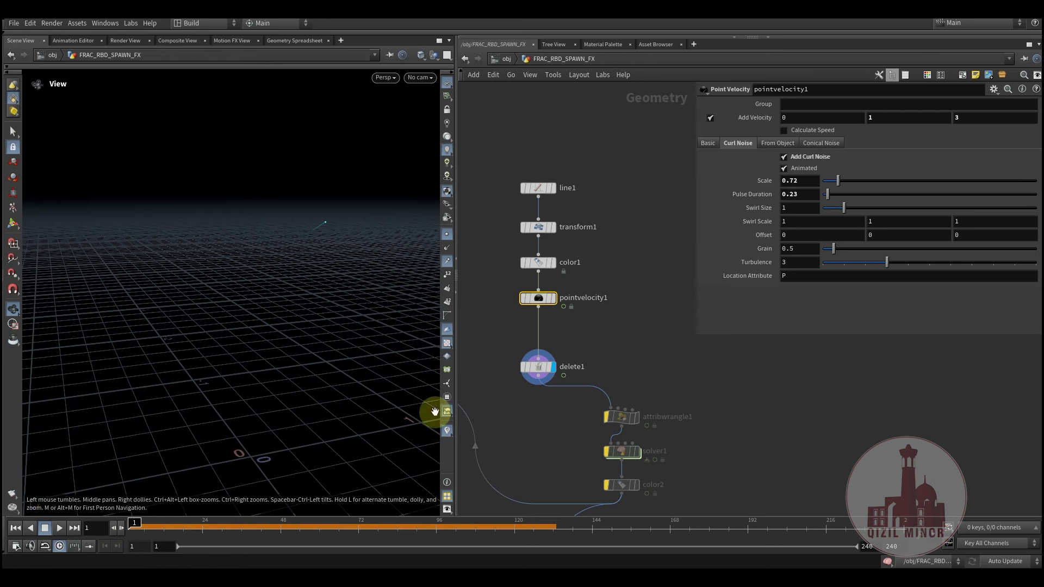
- Select the delete1 node and examine its delete-by-pattern expression based on the frame number and input point count
{"action": "left_click", "coordinate": [541, 367]}
{"action": "middle_click_drag", "start_coordinate": [527, 440], "coordinate": [530, 405]}
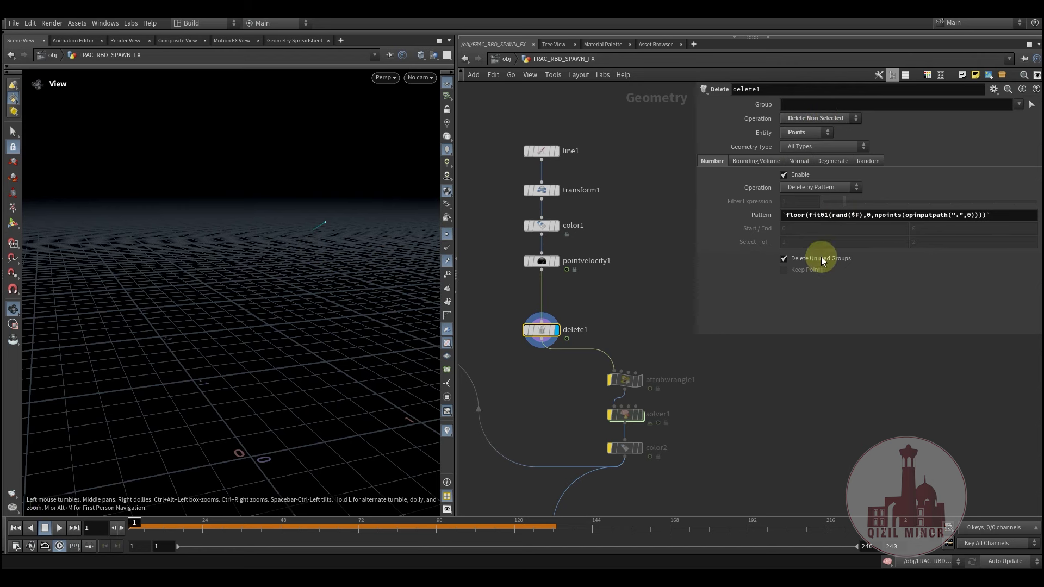
{"action": "left_click_drag", "start_coordinate": [693, 270], "coordinate": [618, 270]}
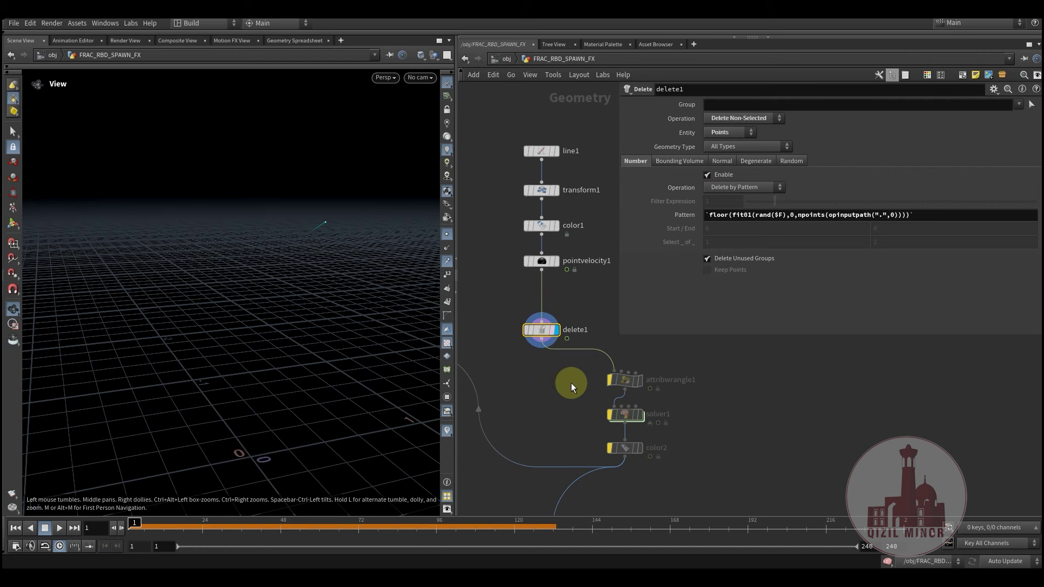
{"action": "middle_click_drag", "start_coordinate": [571, 383], "coordinate": [541, 400]}
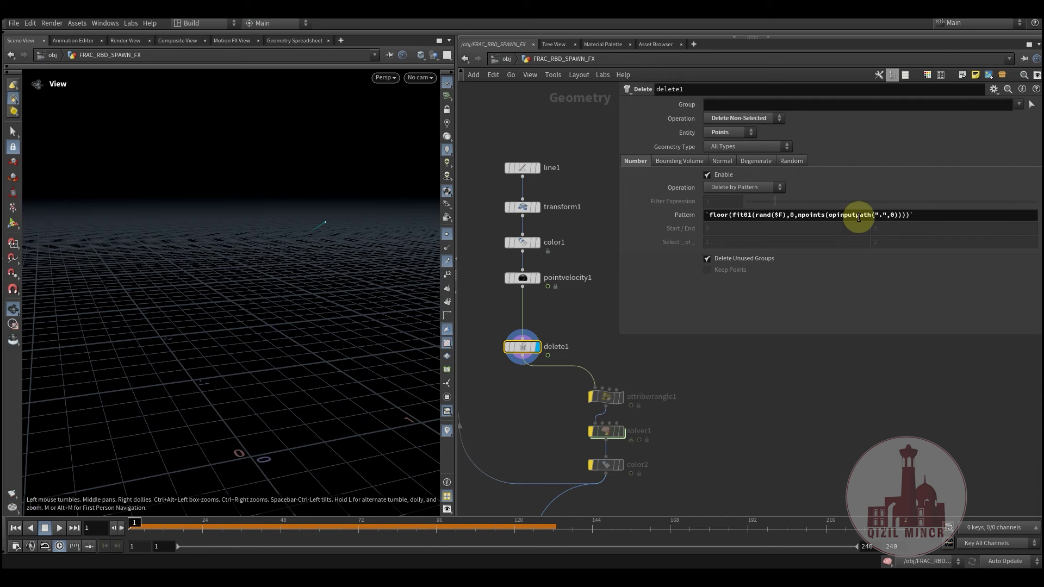
{"action": "left_click", "coordinate": [896, 216]}
{"action": "key", "text": "BackSpace"}
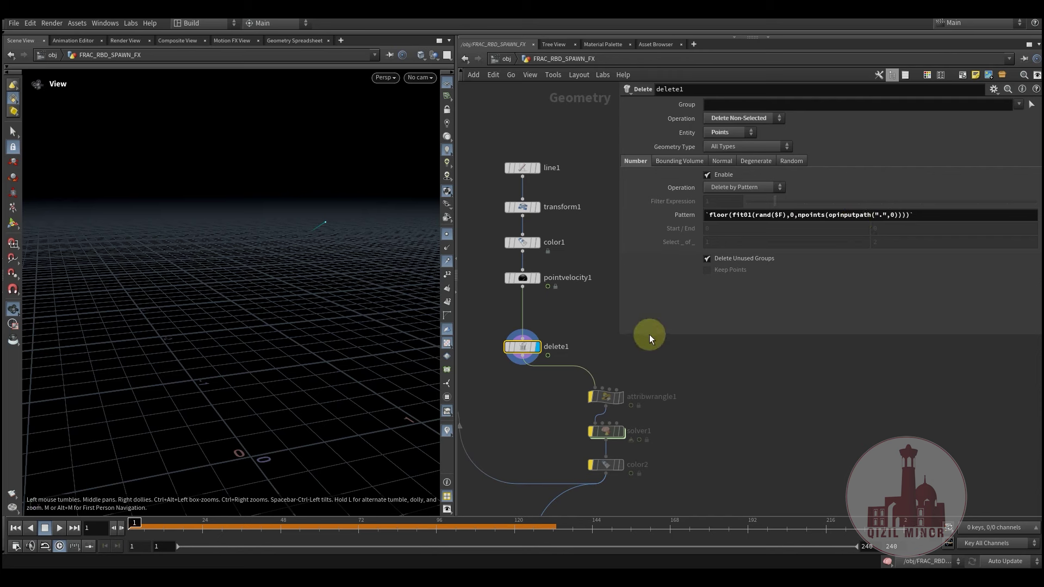
{"action": "left_click_drag", "start_coordinate": [620, 334], "coordinate": [697, 331]}
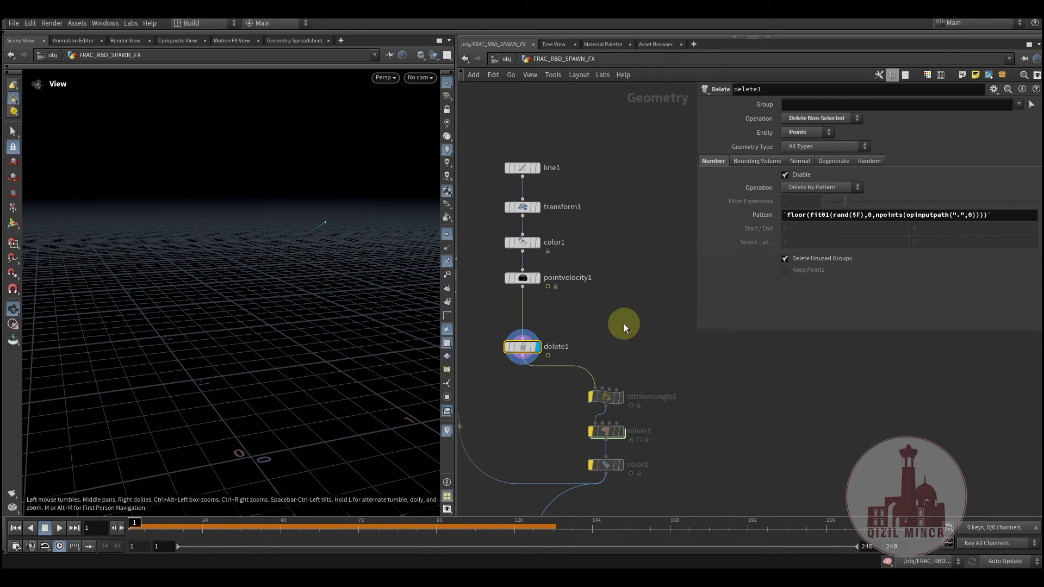
- Scrub the timeline to frame 52 to examine how delete1's remaining point changes between frames
{"action": "middle_click_drag", "start_coordinate": [627, 321], "coordinate": [650, 277]}
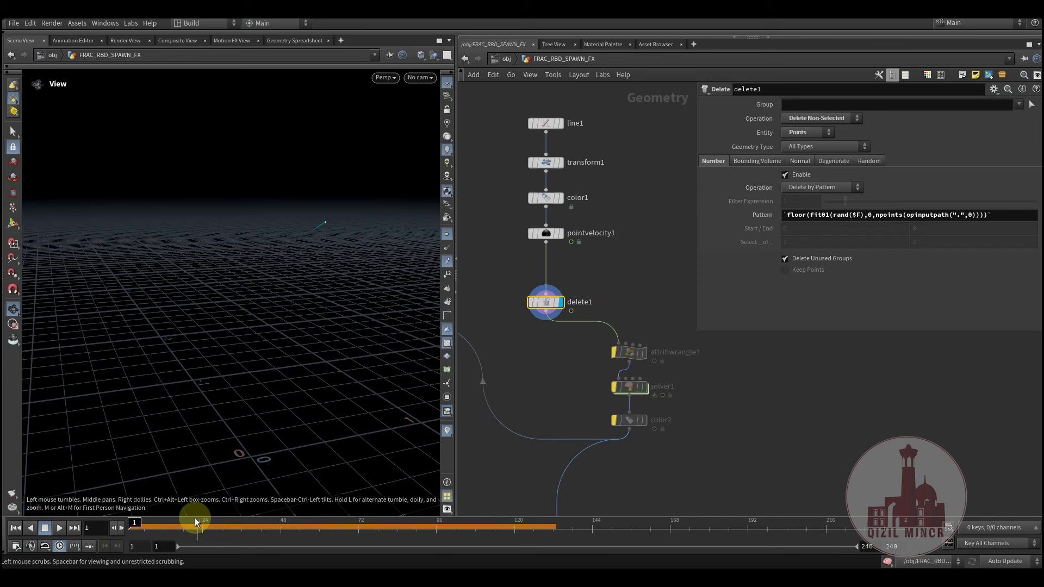
{"action": "left_click_drag", "start_coordinate": [166, 526], "coordinate": [232, 541]}
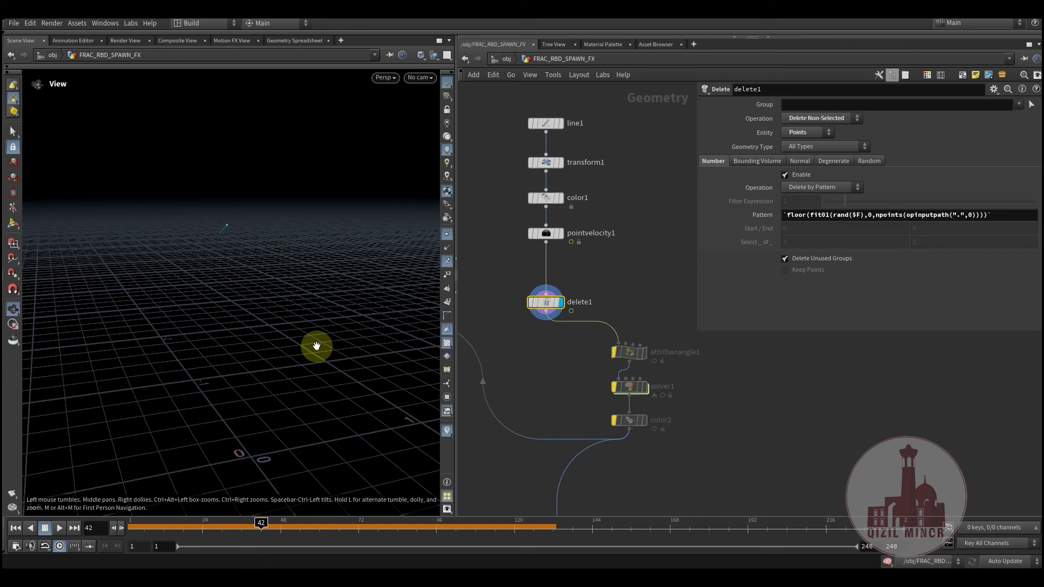
{"action": "mouse_move", "coordinate": [256, 543]}
{"action": "left_mouse_down"}
{"action": "mouse_move", "coordinate": [347, 539]}
{"action": "mouse_move", "coordinate": [295, 534]}
{"action": "left_mouse_up"}
- Display the attribrandomize1 node and examine its random direction settings for the N attribute
{"action": "scroll", "coordinate": [549, 429], "scroll_direction": "down", "scroll_amount": 3}
{"action": "middle_click_drag", "start_coordinate": [553, 450], "coordinate": [565, 183]}
{"action": "scroll", "coordinate": [564, 256], "scroll_direction": "up", "scroll_amount": 4}
{"action": "mouse_move", "coordinate": [581, 261]}
{"action": "left_click", "coordinate": [592, 241]}
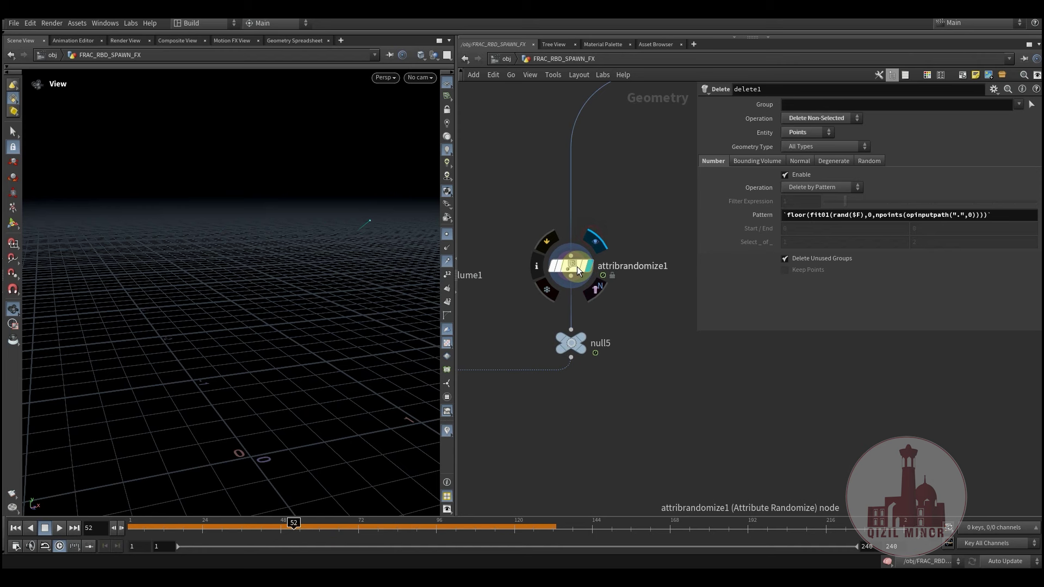
{"action": "left_click", "coordinate": [576, 266]}
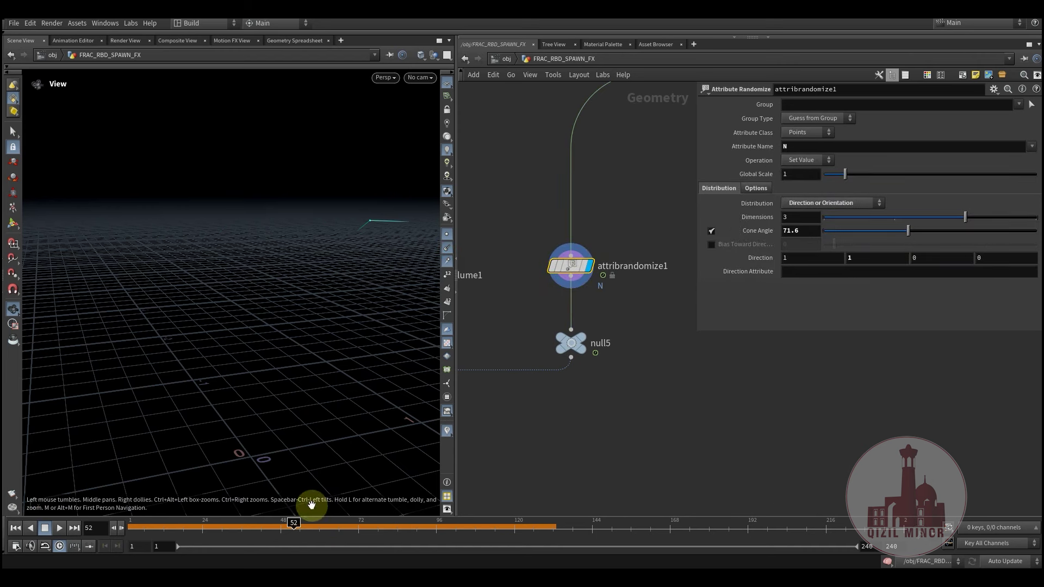
- Scrub the timeline to frame 44 to examine how the randomized point direction varies per frame
{"action": "left_click_drag", "start_coordinate": [174, 531], "coordinate": [227, 528]}
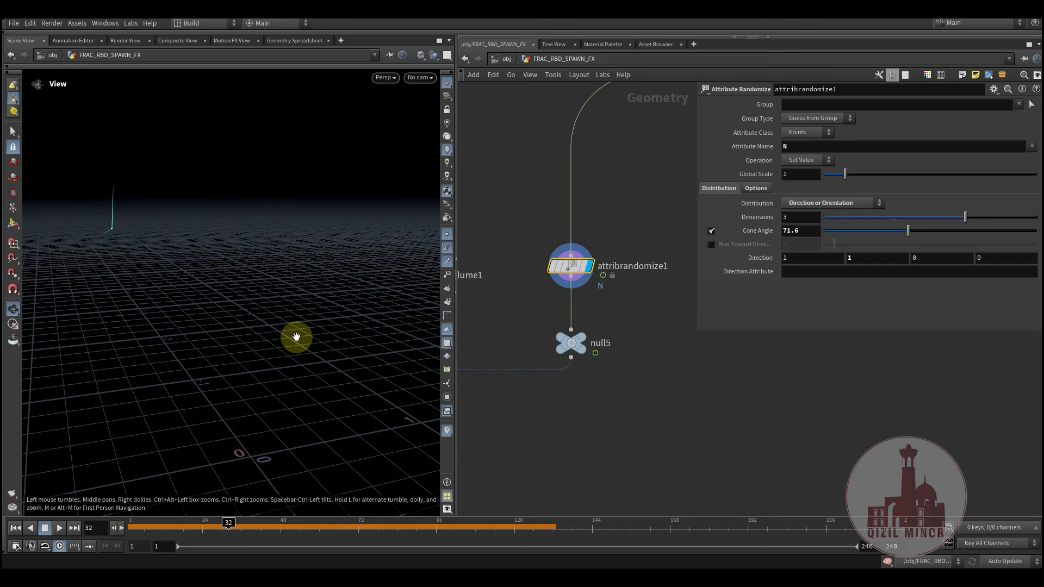
{"action": "left_click_drag", "start_coordinate": [205, 525], "coordinate": [248, 529]}
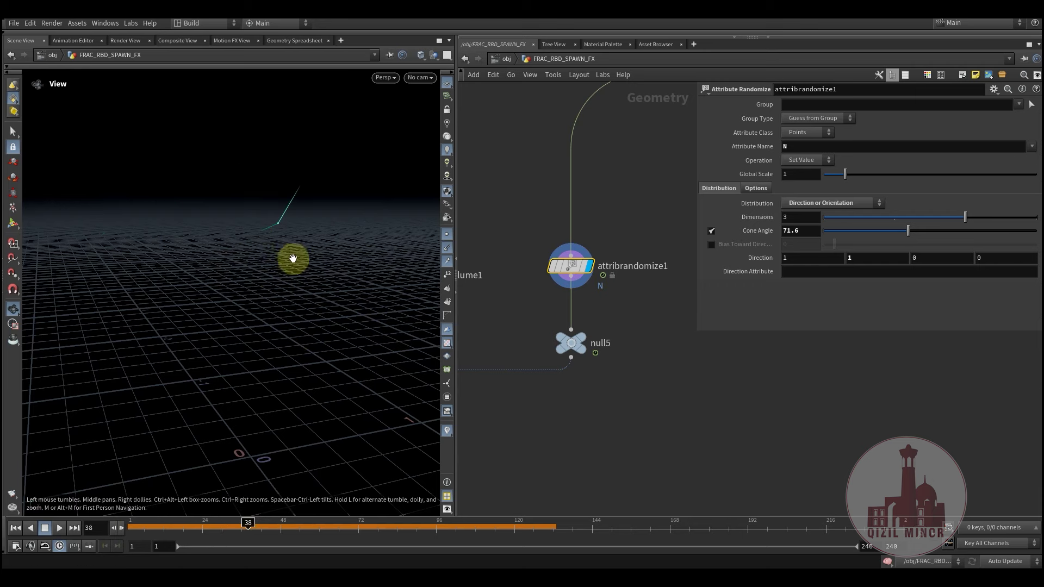
{"action": "left_click_drag", "start_coordinate": [293, 258], "coordinate": [245, 163]}
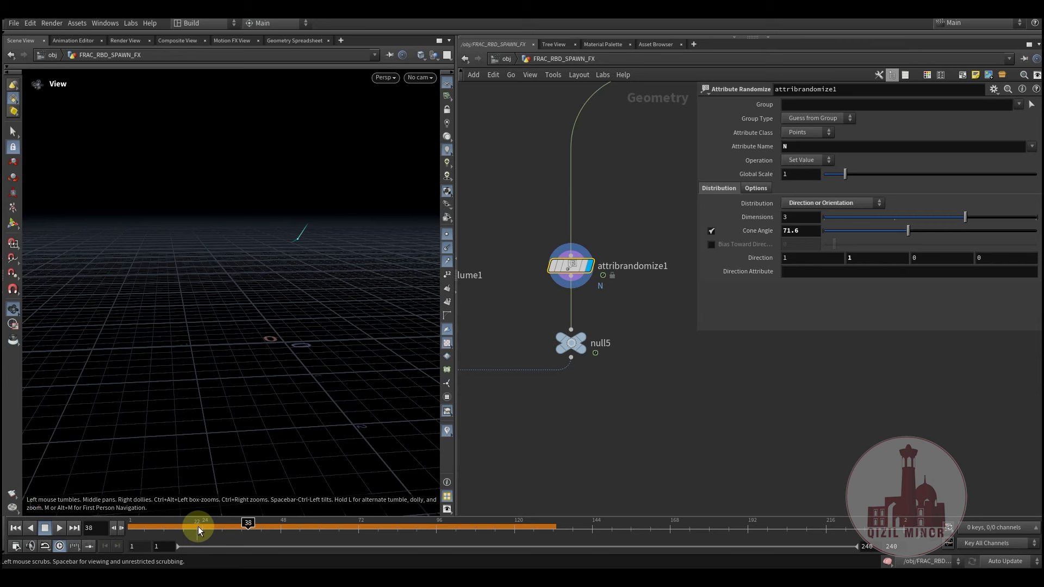
{"action": "left_click_drag", "start_coordinate": [198, 526], "coordinate": [267, 530]}
- Display the copytopoints1 result and scrub the timeline back to frame 1 to examine the copied sphere
{"action": "middle_click_drag", "start_coordinate": [525, 397], "coordinate": [572, 374]}
{"action": "left_click", "coordinate": [555, 346]}
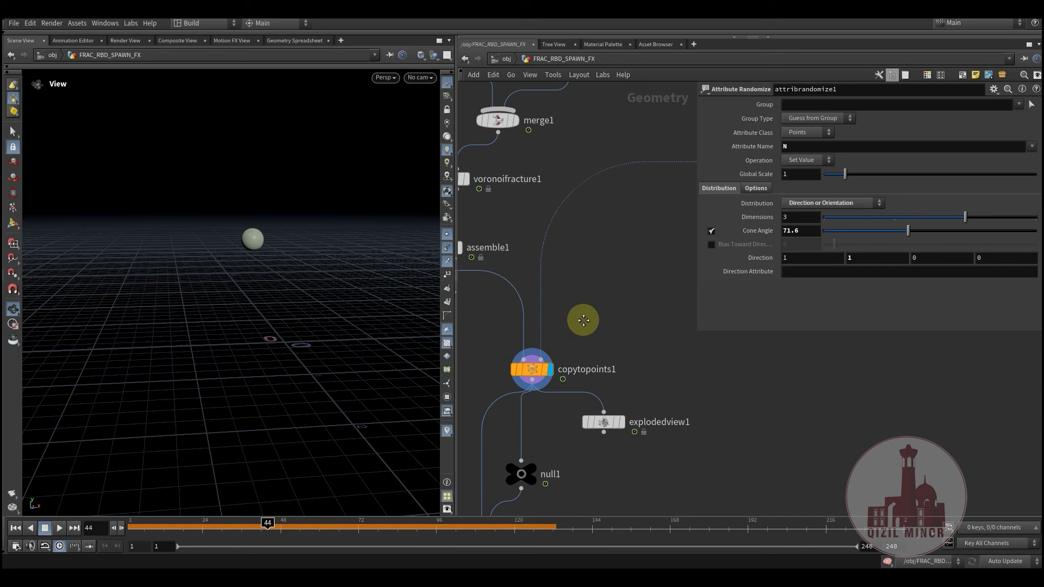
{"action": "middle_click_drag", "start_coordinate": [582, 319], "coordinate": [573, 354]}
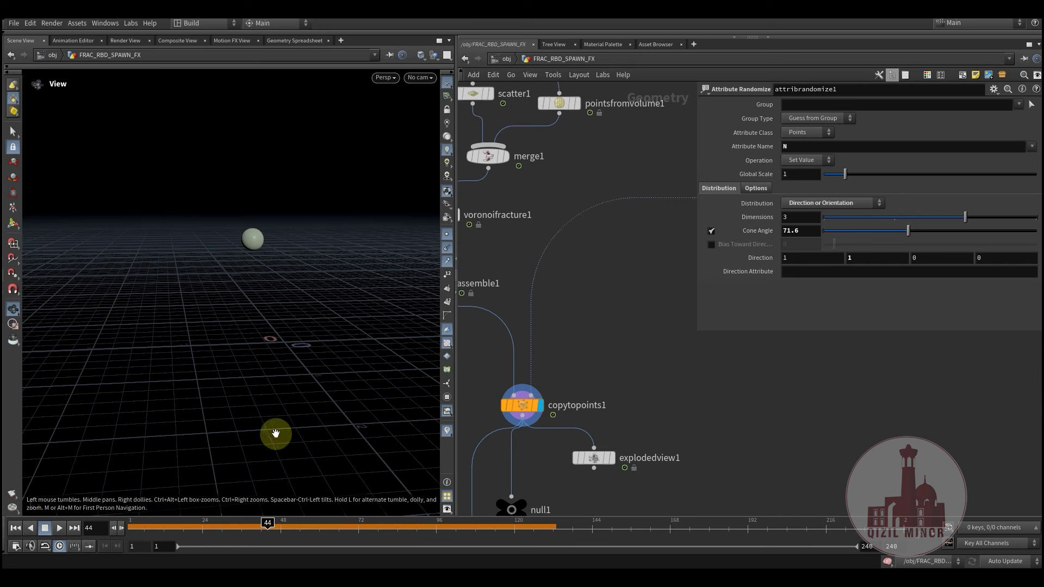
{"action": "left_click_drag", "start_coordinate": [179, 524], "coordinate": [130, 527]}
- Display explodedview1 and scrub to frame 12 and back to frame 1 to examine the sphere's fracture pieces
{"action": "middle_click_drag", "start_coordinate": [582, 344], "coordinate": [551, 274]}
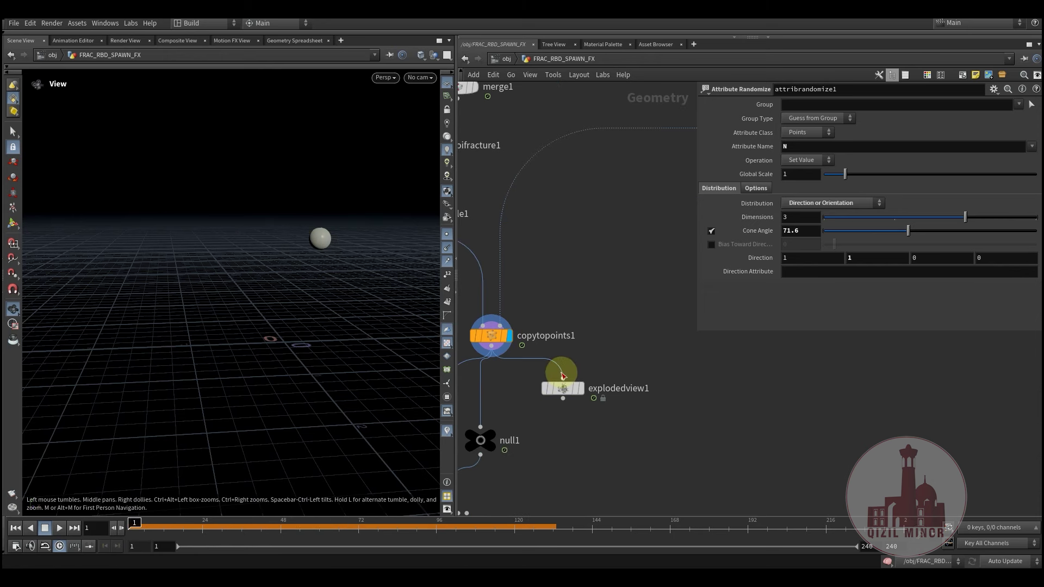
{"action": "left_click", "coordinate": [584, 364]}
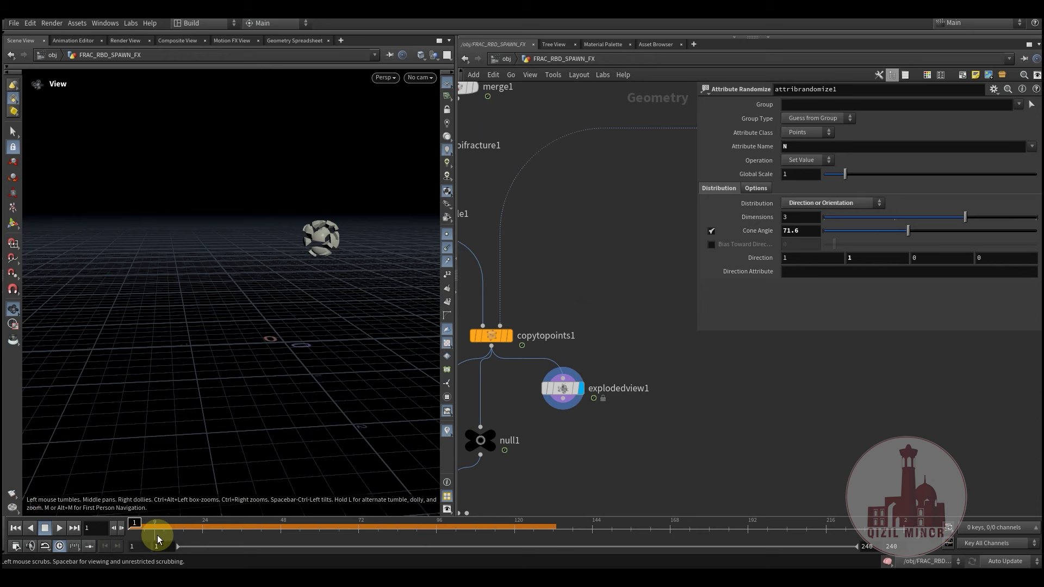
{"action": "mouse_move", "coordinate": [158, 528]}
{"action": "left_mouse_down"}
{"action": "mouse_move", "coordinate": [328, 522]}
{"action": "mouse_move", "coordinate": [163, 515]}
{"action": "left_mouse_up"}
{"action": "middle_click_drag", "start_coordinate": [568, 454], "coordinate": [586, 338]}
{"action": "scroll", "coordinate": [538, 474], "scroll_direction": "down", "scroll_amount": 3}
{"action": "scroll", "coordinate": [585, 338], "scroll_direction": "up", "scroll_amount": 3}
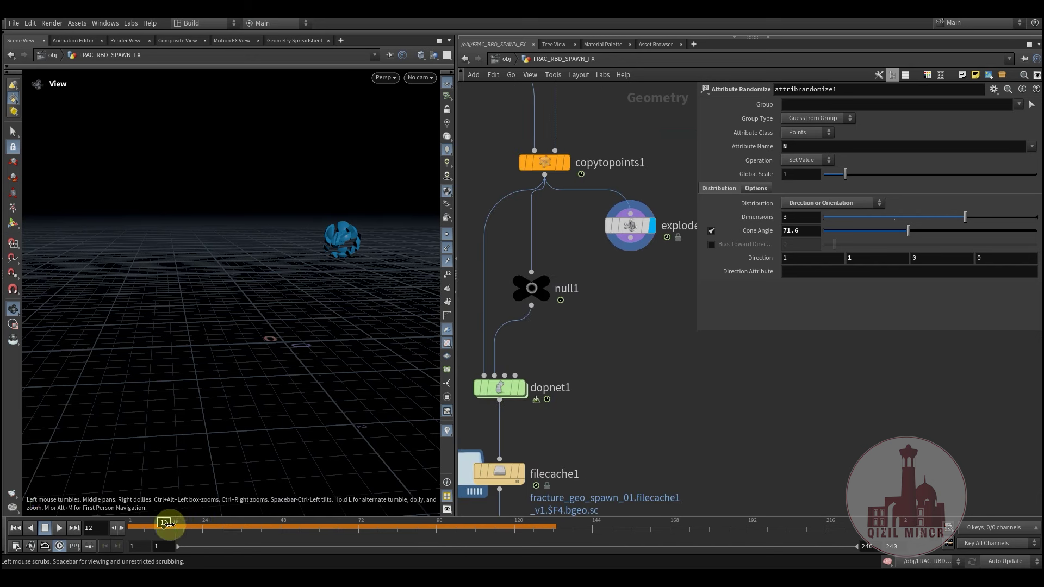
{"action": "left_click_drag", "start_coordinate": [168, 523], "coordinate": [134, 523]}
- Display the dopnet1 simulation and open its network to view the dynamics nodes
{"action": "middle_click_drag", "start_coordinate": [588, 416], "coordinate": [603, 322]}
{"action": "mouse_move", "coordinate": [523, 299]}
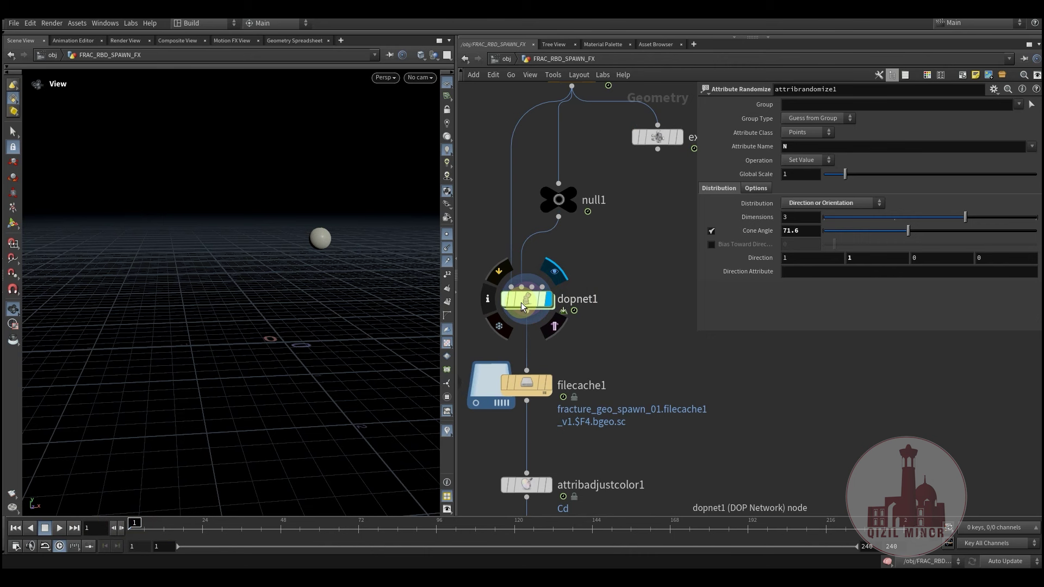
{"action": "double_click", "coordinate": [525, 303]}
{"action": "middle_click_drag", "start_coordinate": [543, 265], "coordinate": [539, 198]}
{"action": "scroll", "coordinate": [537, 326], "scroll_direction": "up", "scroll_amount": 2}
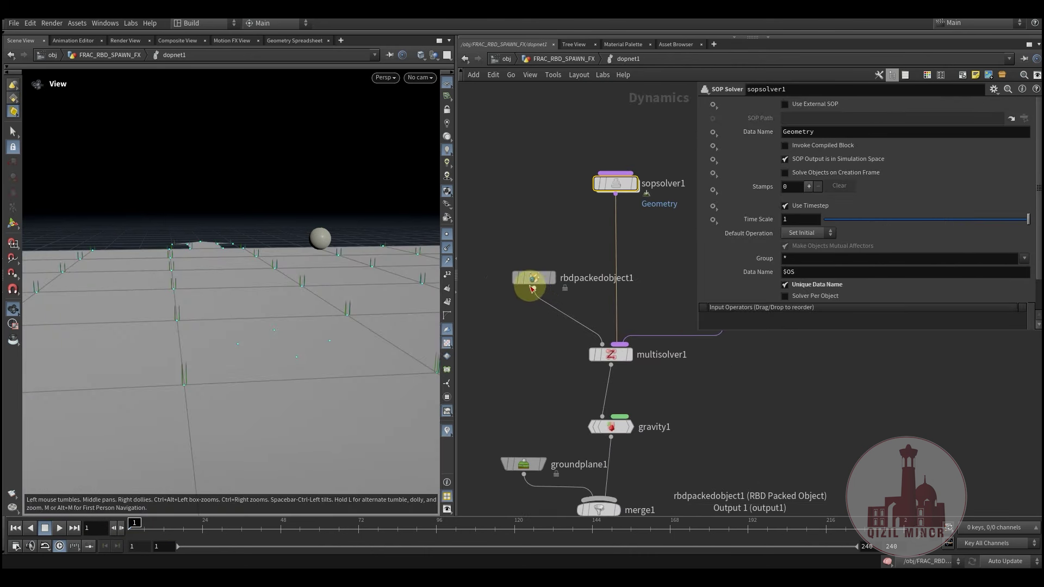
{"action": "left_click_drag", "start_coordinate": [529, 280], "coordinate": [515, 280]}
{"action": "scroll", "coordinate": [527, 391], "scroll_direction": "down", "scroll_amount": 3}
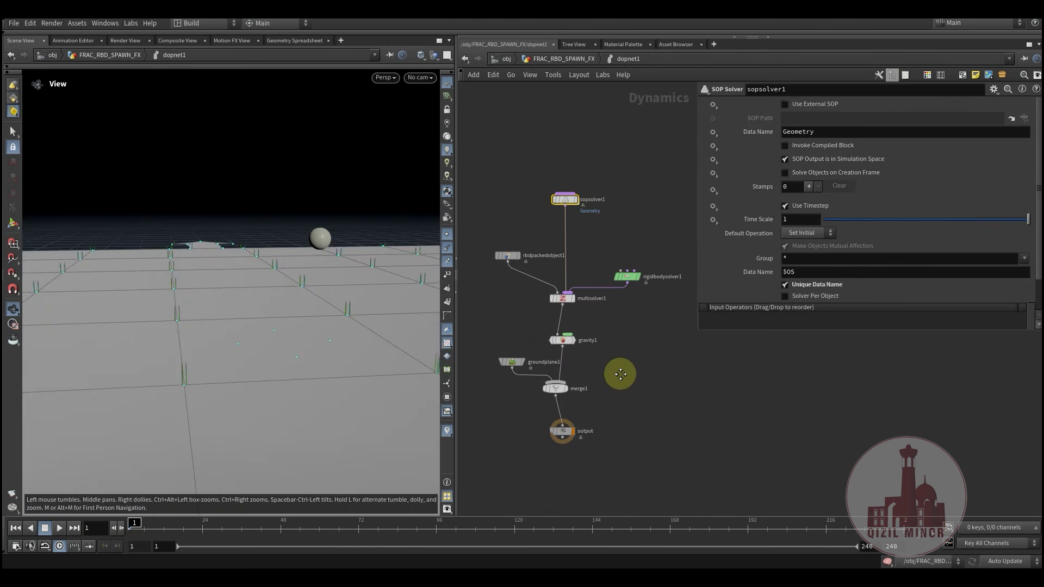
- Select the gravity1 node in the dynamics network and examine its force settings
{"action": "left_click", "coordinate": [486, 332]}
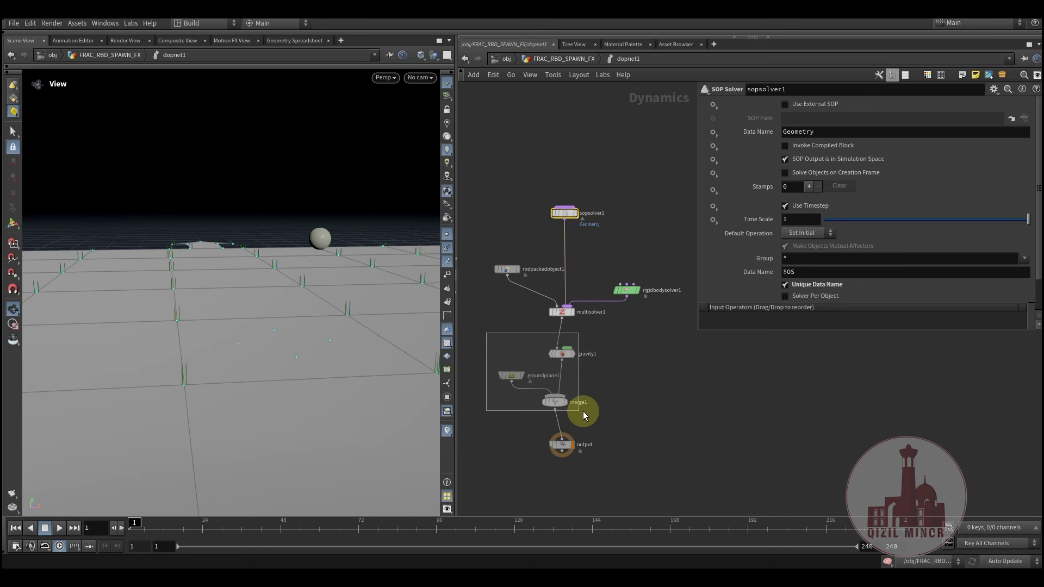
{"action": "left_click_drag", "start_coordinate": [582, 410], "coordinate": [584, 410]}
{"action": "middle_click_drag", "start_coordinate": [613, 370], "coordinate": [608, 390]}
{"action": "left_click", "coordinate": [560, 378]}
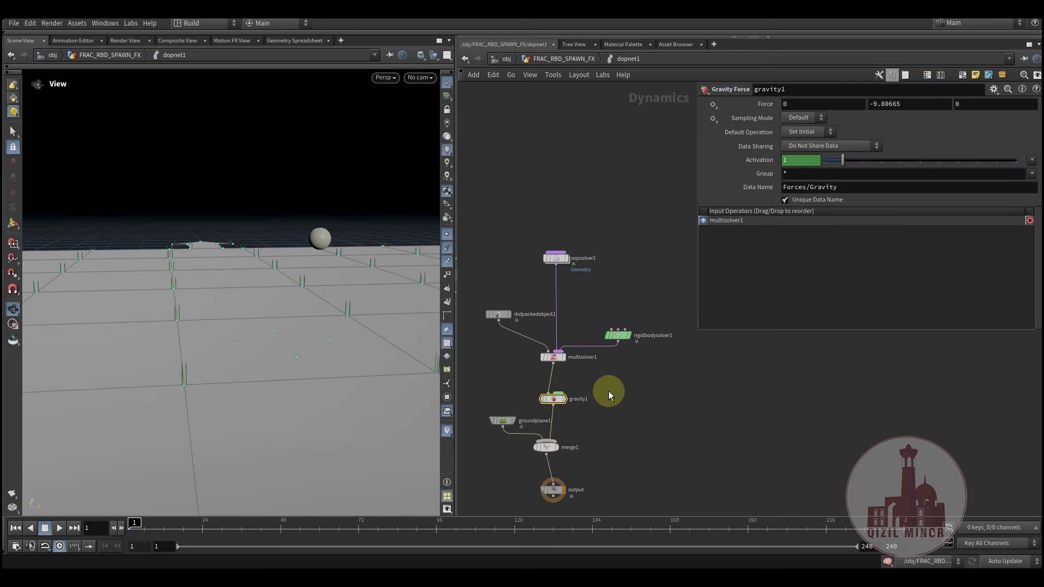
- Select the rigidbodysolver1 node and examine its Bullet solver settings and its connection to multisolver1
{"action": "scroll", "coordinate": [609, 368], "scroll_direction": "up", "scroll_amount": 3}
{"action": "left_click_drag", "start_coordinate": [607, 275], "coordinate": [641, 373]}
{"action": "middle_click_drag", "start_coordinate": [601, 399], "coordinate": [675, 418]}
{"action": "left_click_drag", "start_coordinate": [651, 399], "coordinate": [566, 356]}
{"action": "left_click_drag", "start_coordinate": [577, 207], "coordinate": [627, 257]}
{"action": "middle_click_drag", "start_coordinate": [595, 303], "coordinate": [530, 293]}
{"action": "left_click_drag", "start_coordinate": [575, 285], "coordinate": [658, 371]}
{"action": "middle_click_drag", "start_coordinate": [657, 371], "coordinate": [627, 416]}
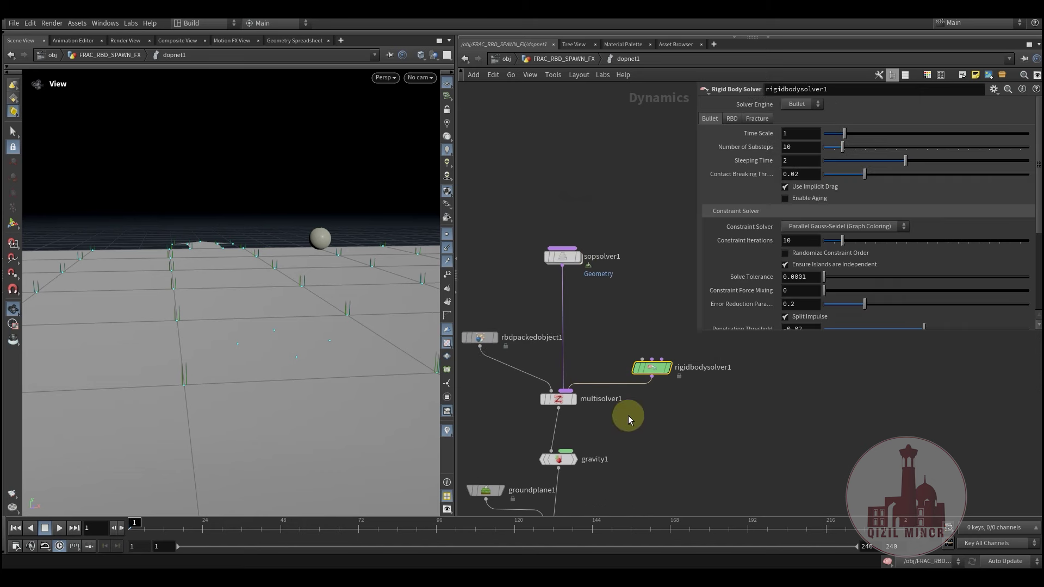
- Select the sopsolver1 node and examine its settings and its connection to multisolver1
{"action": "left_click_drag", "start_coordinate": [528, 394], "coordinate": [529, 393]}
{"action": "middle_click_drag", "start_coordinate": [609, 330], "coordinate": [606, 355]}
{"action": "left_click_drag", "start_coordinate": [606, 321], "coordinate": [607, 321]}
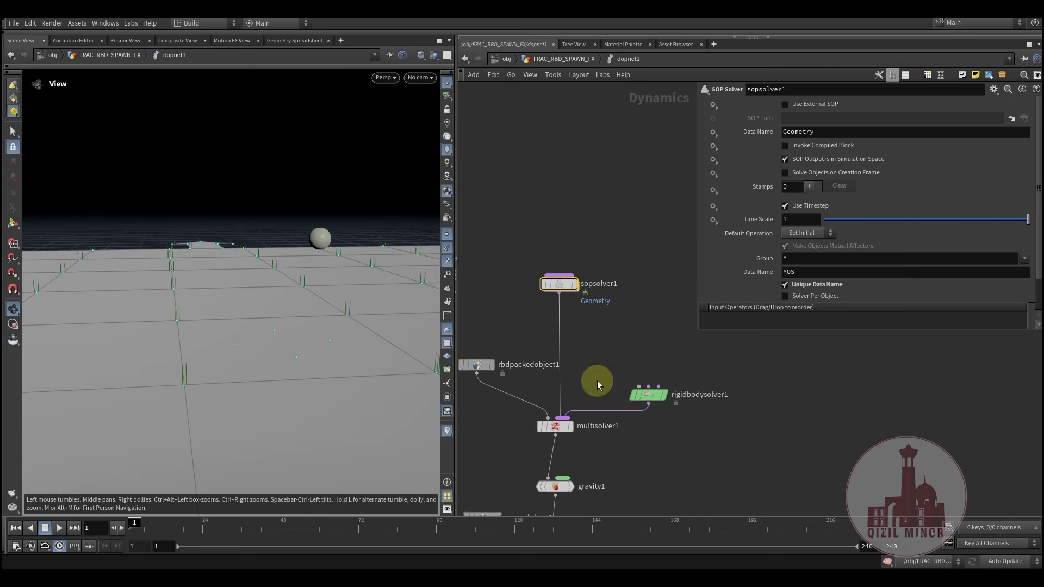
{"action": "middle_click_drag", "start_coordinate": [598, 356], "coordinate": [620, 362]}
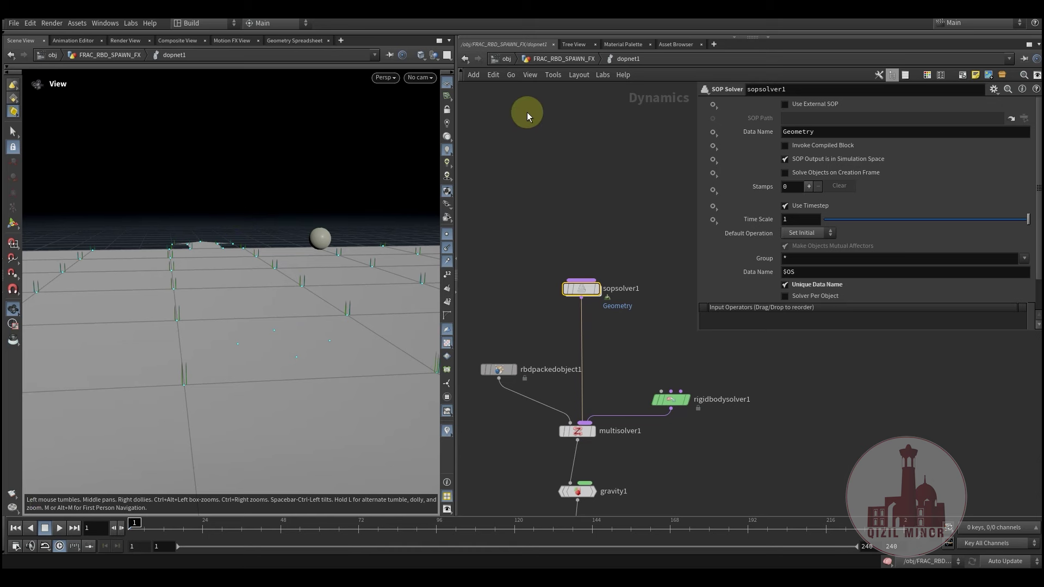
- Go up to the FRAC_RBD_SPAWN_FX network to examine the inputs feeding dopnet1, and reopen dopnet1
{"action": "key", "text": "u"}
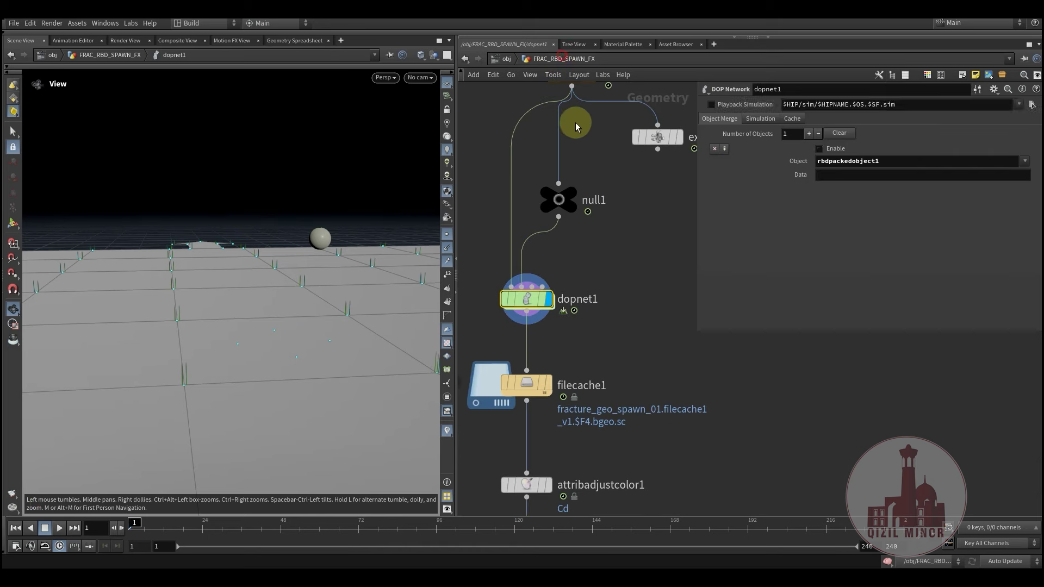
{"action": "scroll", "coordinate": [614, 359], "scroll_direction": "down", "scroll_amount": 3}
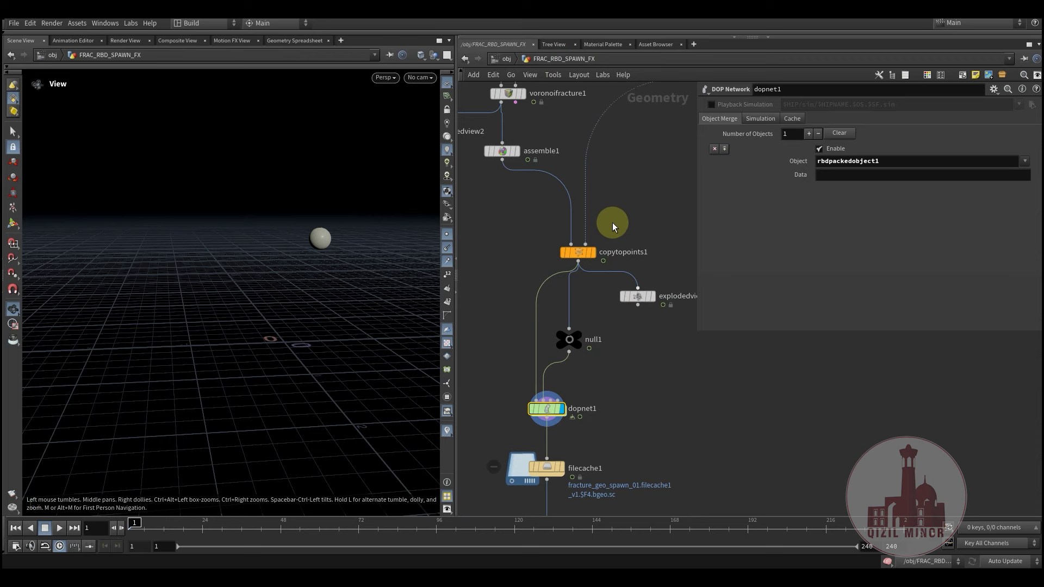
{"action": "scroll", "coordinate": [525, 410], "scroll_direction": "up", "scroll_amount": 5}
{"action": "double_click", "coordinate": [560, 404]}
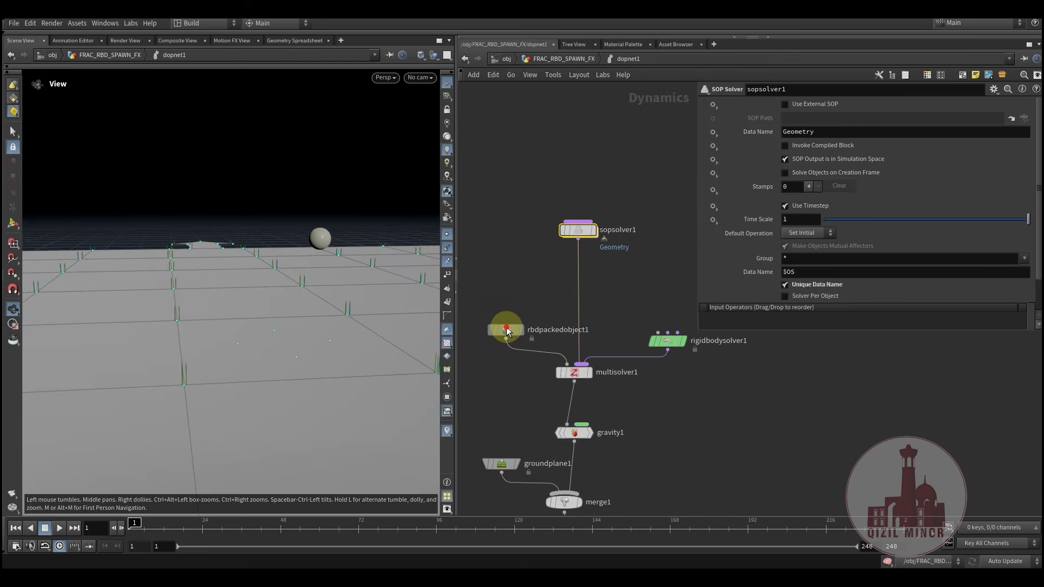
- Select the rbdpackedobject1 node and examine its geometry source, Initial State and Bullet Data settings
{"action": "left_click", "coordinate": [506, 330]}
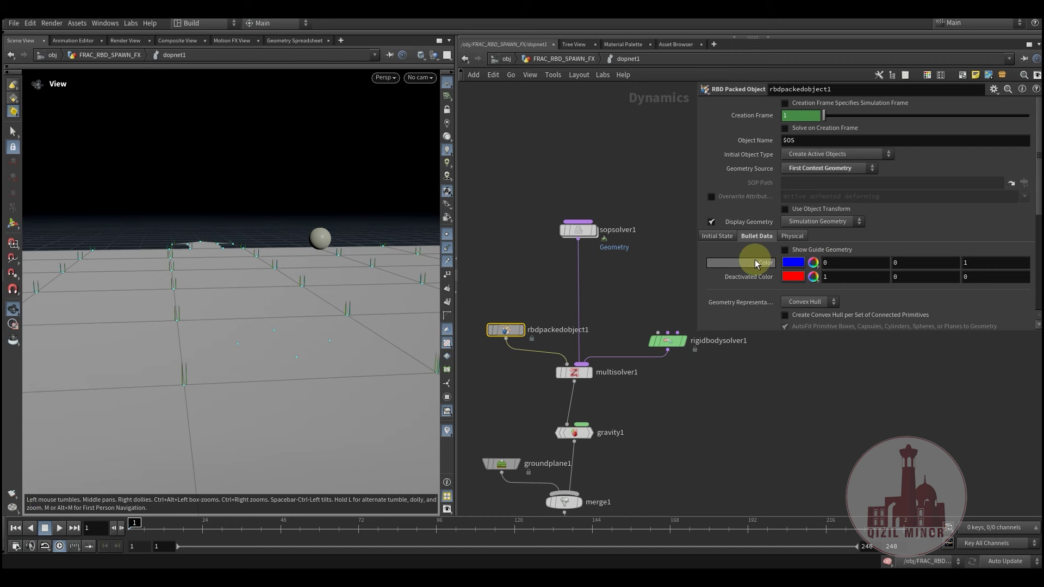
{"action": "left_click", "coordinate": [712, 237]}
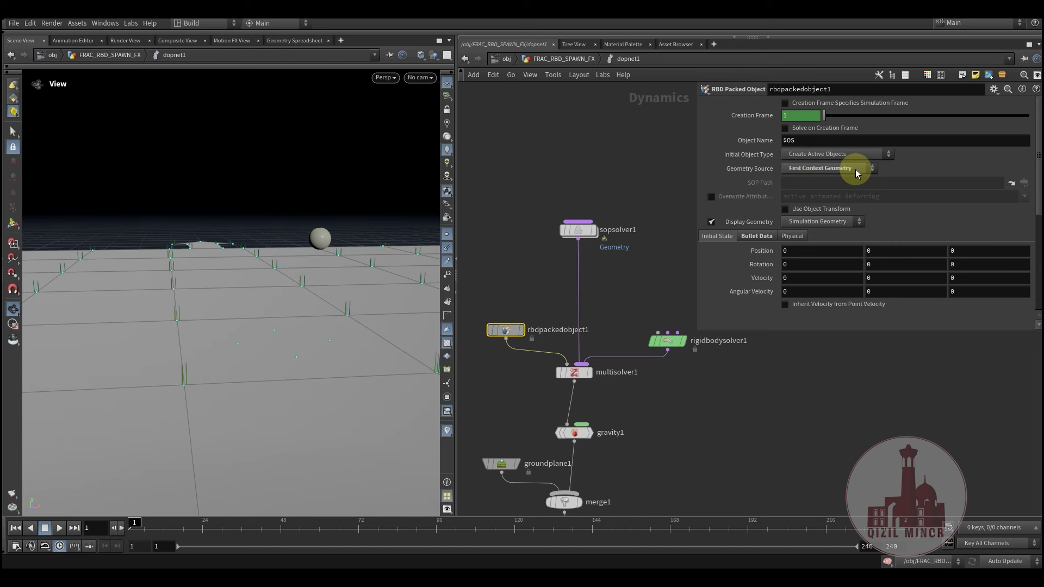
{"action": "middle_click_drag", "start_coordinate": [631, 296], "coordinate": [615, 312]}
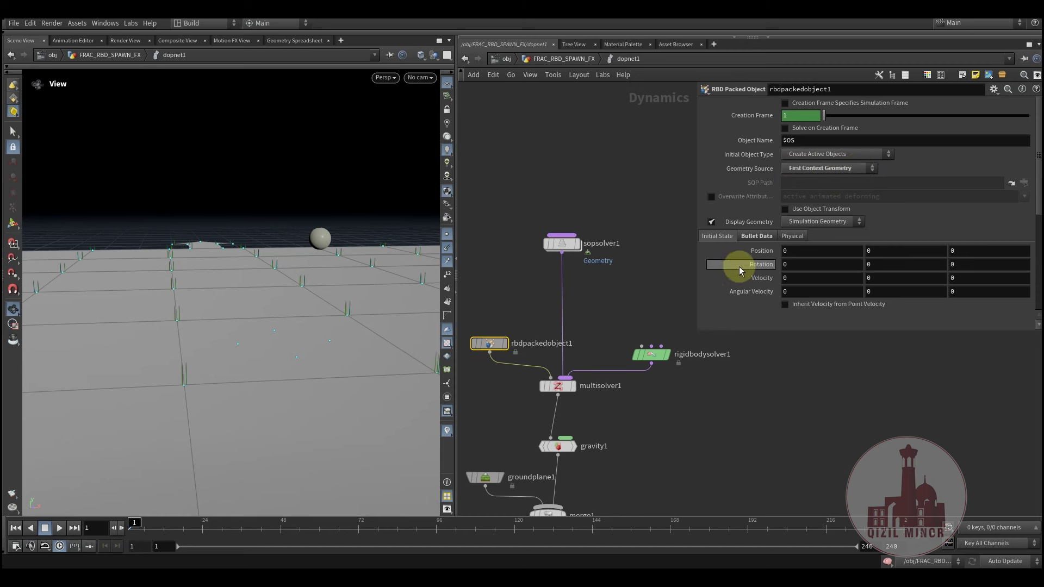
{"action": "left_click", "coordinate": [755, 236]}
{"action": "scroll", "coordinate": [730, 250], "scroll_direction": "down", "scroll_amount": 4}
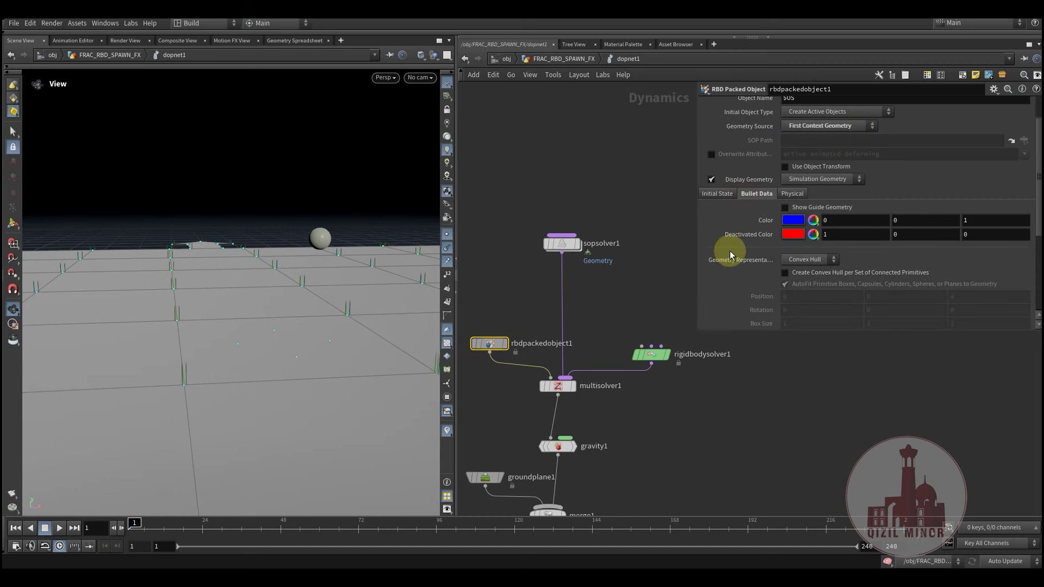
- Turn off the proxy geometry display on the groundplane1 node and bring the sphere closer in the viewport
{"action": "middle_click_drag", "start_coordinate": [597, 441], "coordinate": [652, 338]}
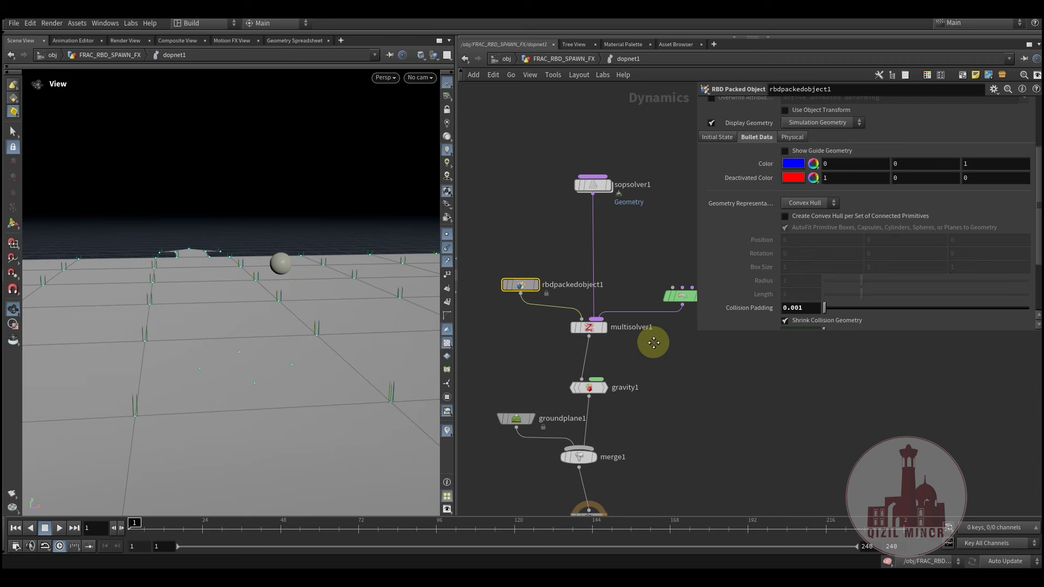
{"action": "left_click", "coordinate": [524, 377]}
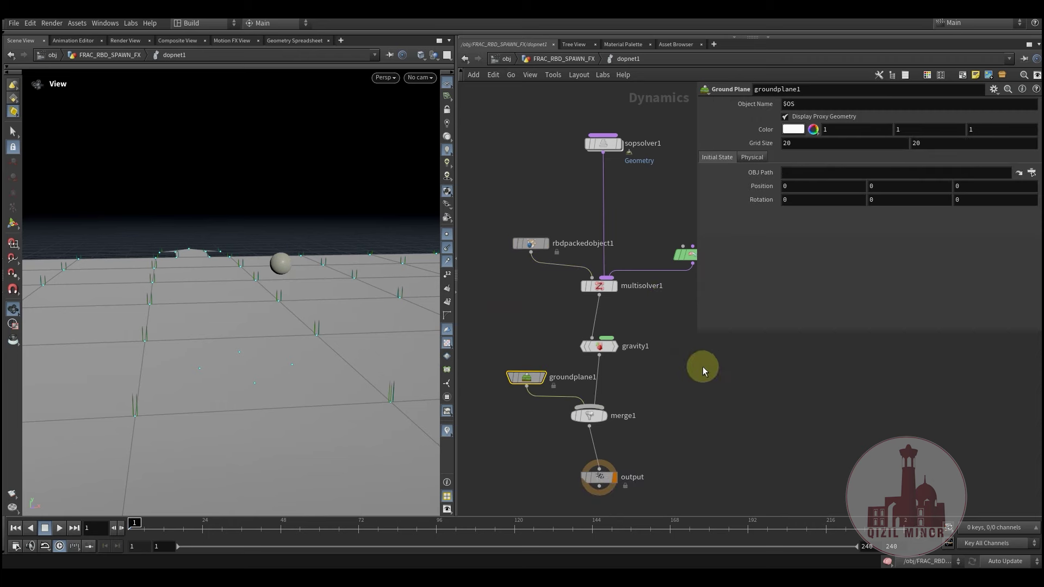
{"action": "left_click", "coordinate": [784, 116]}
{"action": "left_click_drag", "start_coordinate": [287, 323], "coordinate": [434, 355]}
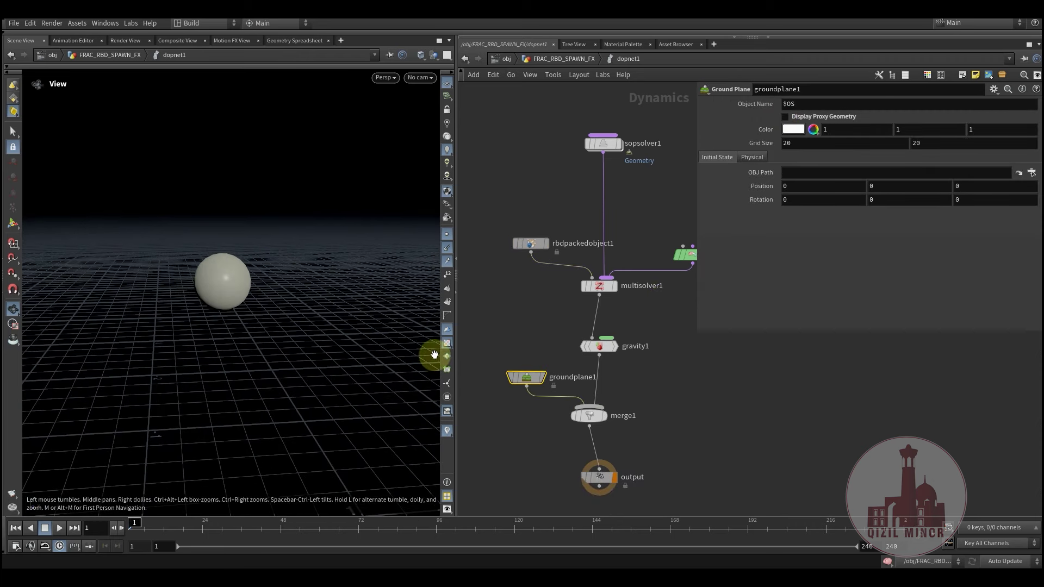
- Select the rbdpackedobject1 node and set its Collision Padding to 0.02
{"action": "left_click", "coordinate": [530, 243]}
{"action": "middle_click_drag", "start_coordinate": [514, 275], "coordinate": [525, 311]}
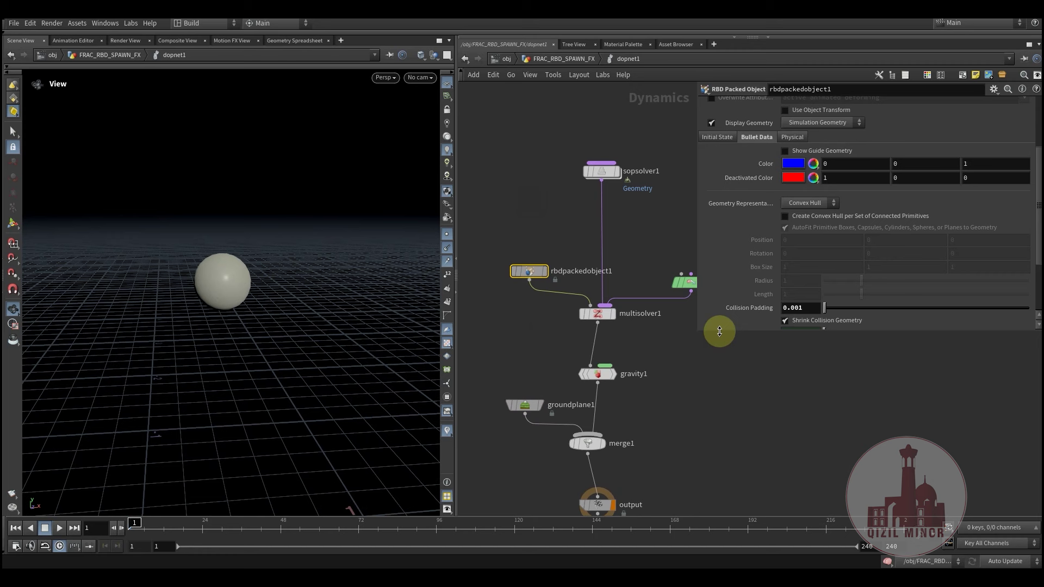
{"action": "scroll", "coordinate": [733, 256], "scroll_direction": "up", "scroll_amount": 3}
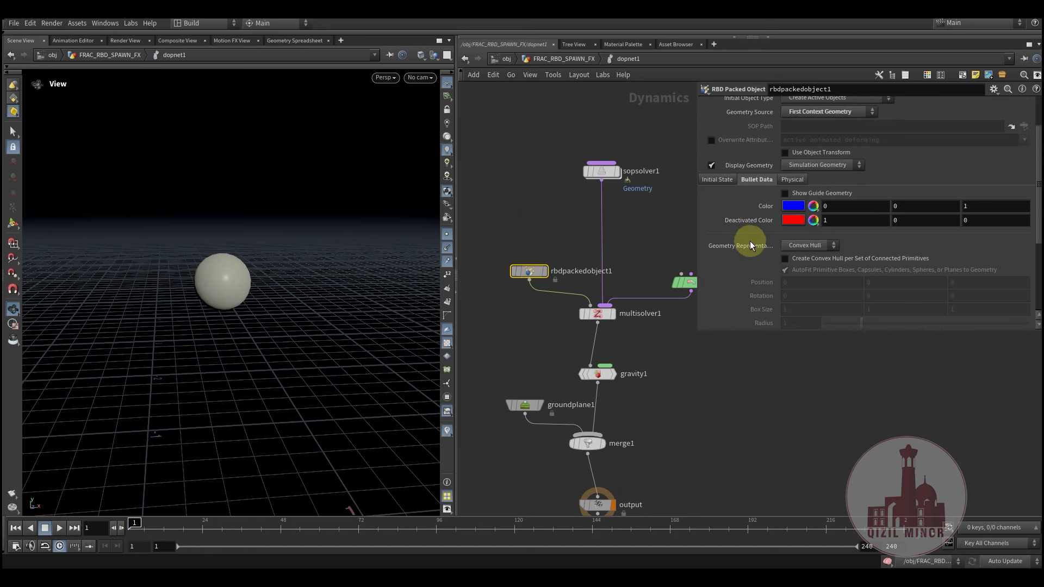
{"action": "scroll", "coordinate": [749, 240], "scroll_direction": "down", "scroll_amount": 4}
{"action": "scroll", "coordinate": [752, 239], "scroll_direction": "down", "scroll_amount": 4}
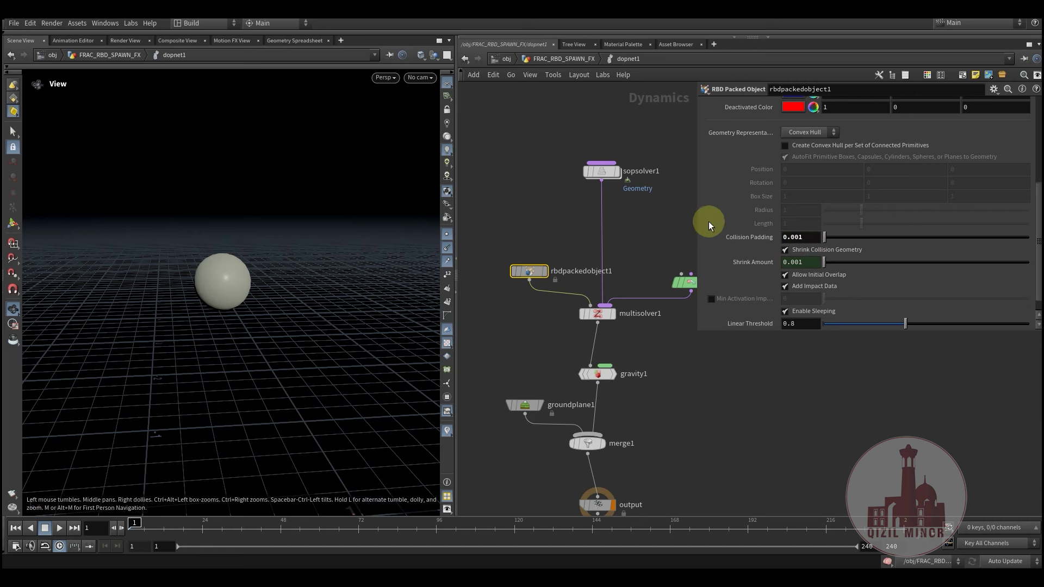
{"action": "scroll", "coordinate": [726, 206], "scroll_direction": "up", "scroll_amount": 7}
{"action": "scroll", "coordinate": [735, 250], "scroll_direction": "down", "scroll_amount": 5}
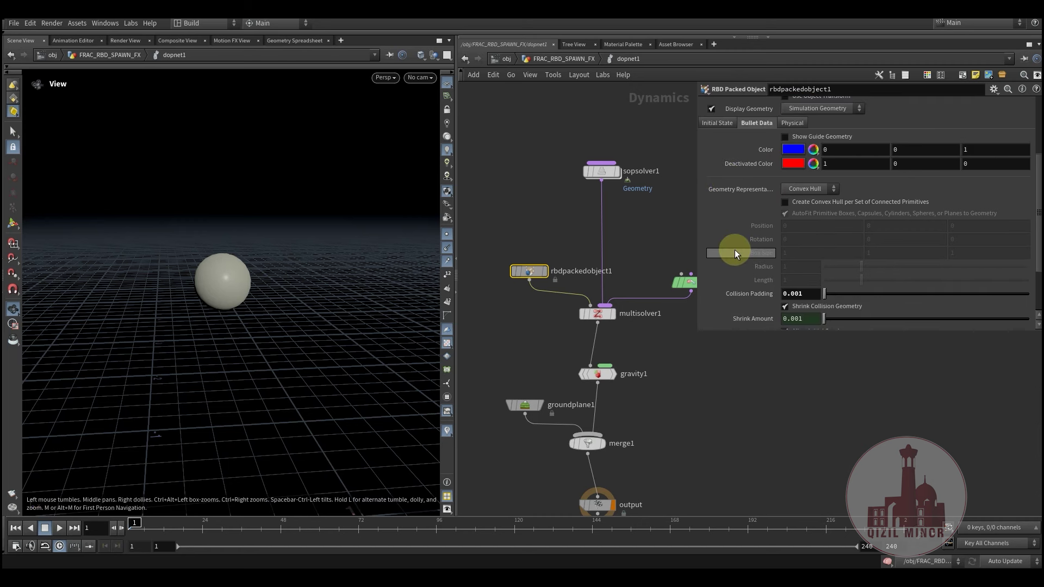
{"action": "type", "text": "0.02"}
{"action": "left_click", "coordinate": [794, 289]}
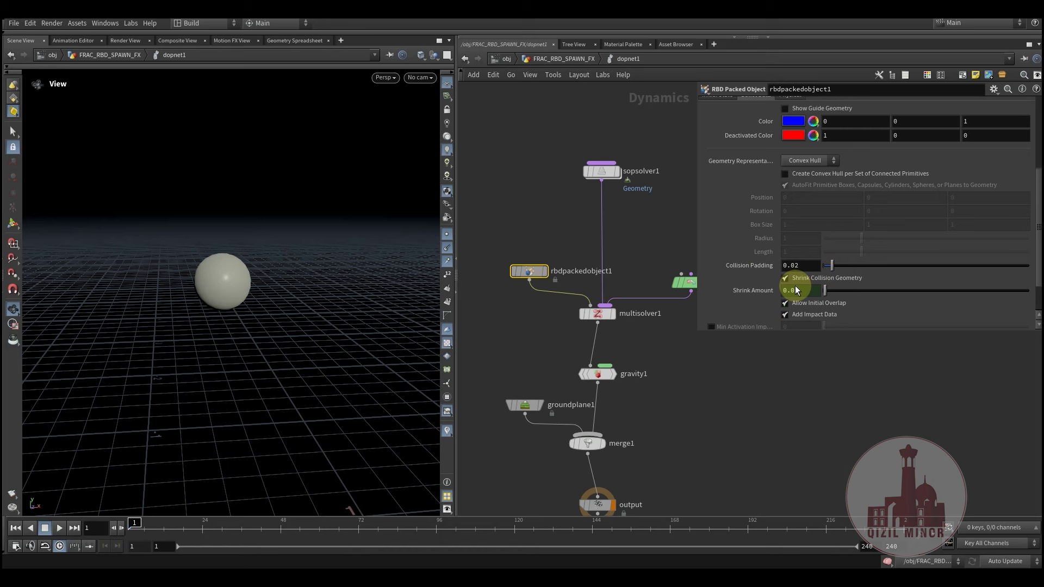
- Run the simulation from frame 1 to frame 124 and inspect the spawned spheres and scattered fragments from a wider, higher angle
{"action": "middle_click_drag", "start_coordinate": [646, 230], "coordinate": [643, 256]}
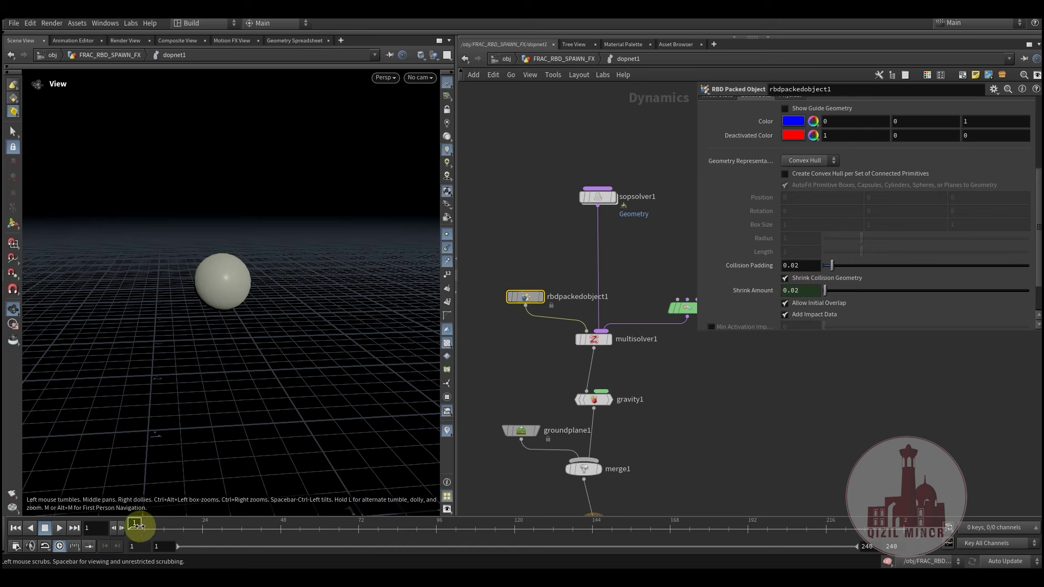
{"action": "left_click_drag", "start_coordinate": [136, 526], "coordinate": [482, 549]}
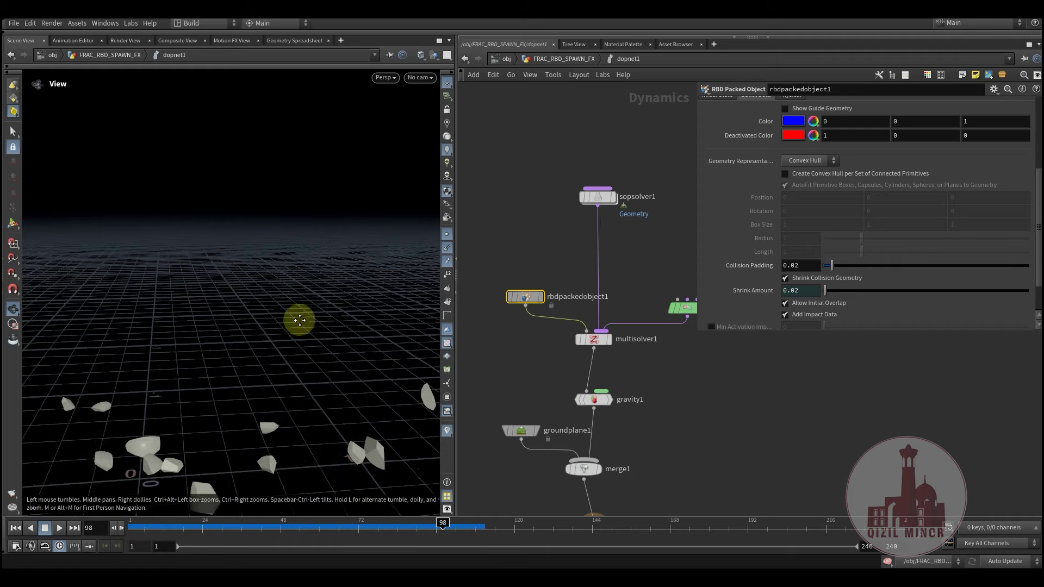
{"action": "right_click_drag", "start_coordinate": [300, 320], "coordinate": [268, 377]}
{"action": "middle_click_drag", "start_coordinate": [268, 377], "coordinate": [279, 324]}
{"action": "right_click_drag", "start_coordinate": [279, 324], "coordinate": [264, 399]}
{"action": "left_click_drag", "start_coordinate": [227, 530], "coordinate": [527, 545]}
{"action": "left_click_drag", "start_coordinate": [261, 336], "coordinate": [313, 362]}
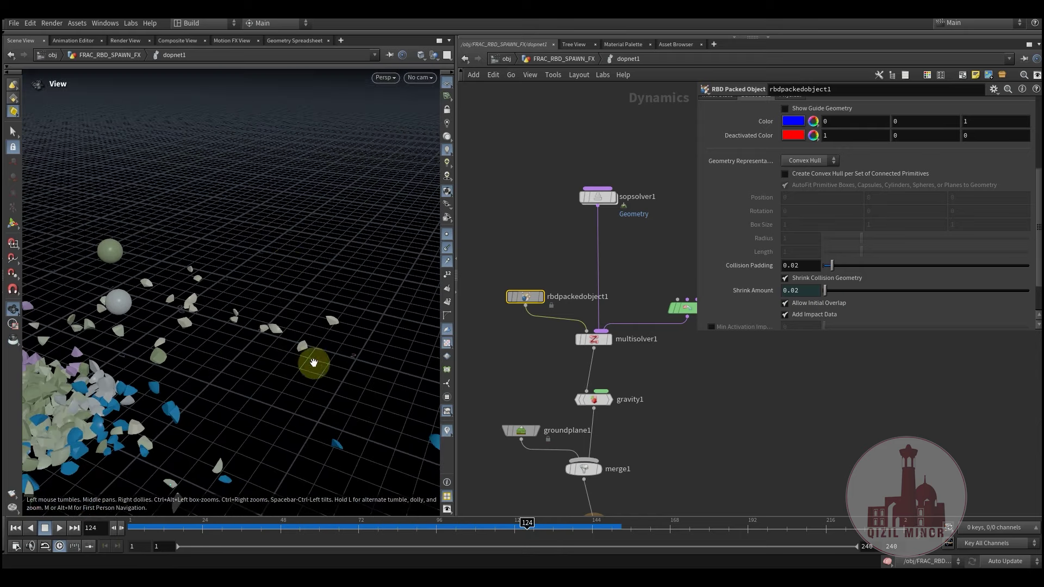
- Replay the cached simulation to review the falling spheres and settle on frame 72
{"action": "left_click_drag", "start_coordinate": [237, 533], "coordinate": [358, 524]}
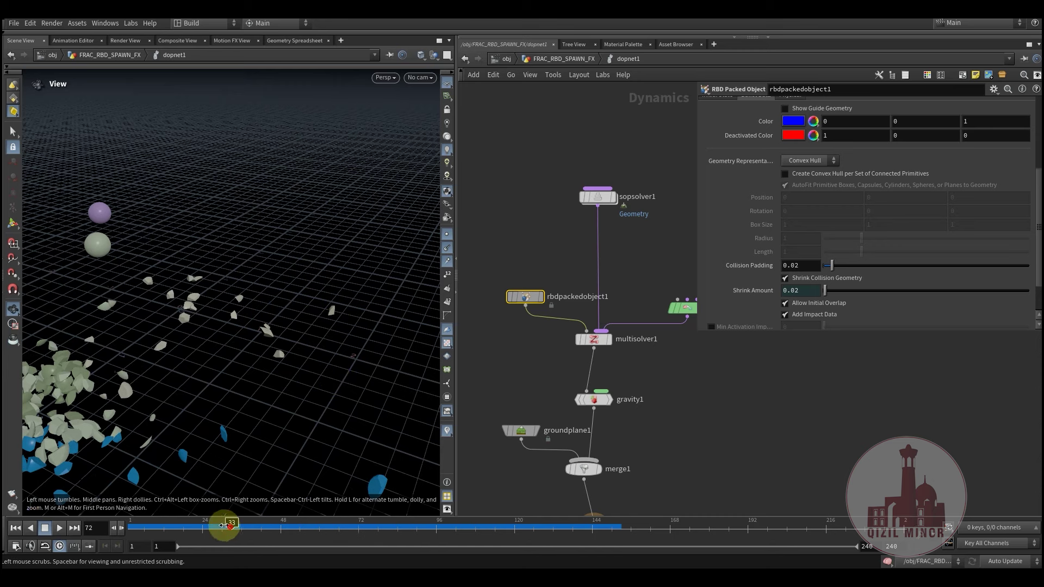
{"action": "left_click_drag", "start_coordinate": [224, 525], "coordinate": [384, 524]}
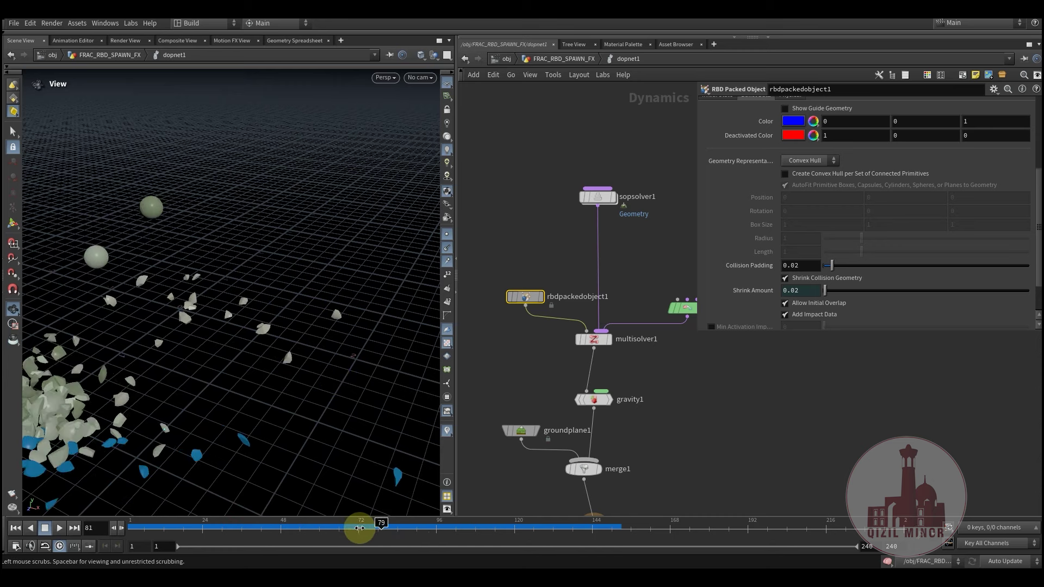
{"action": "left_click", "coordinate": [359, 527]}
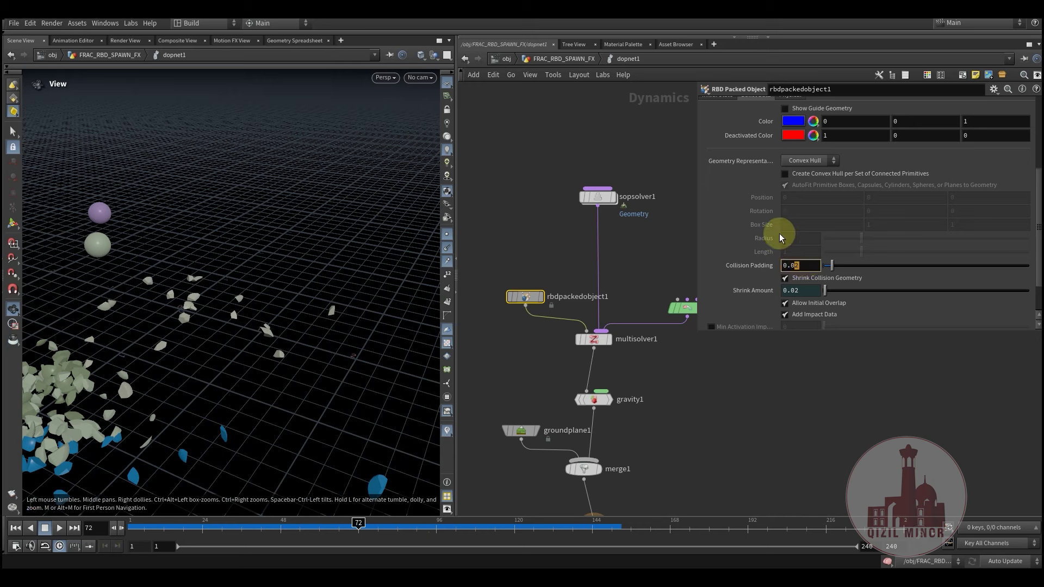
- Turn on Show Guide Geometry and turn off Display Geometry on rbdpackedobject1
{"action": "scroll", "coordinate": [729, 230], "scroll_direction": "up", "scroll_amount": 3}
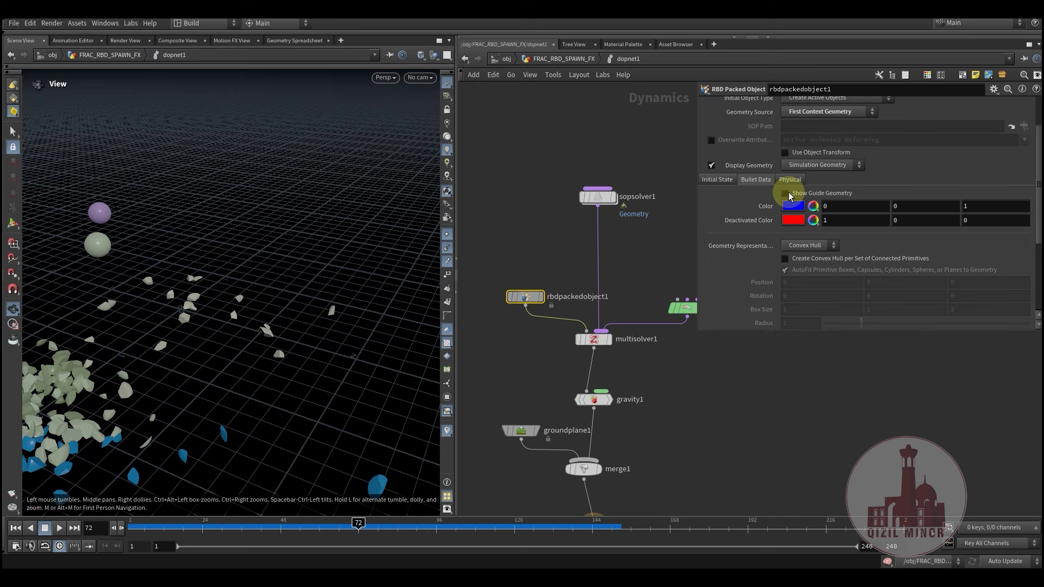
{"action": "left_click", "coordinate": [785, 194]}
{"action": "left_click", "coordinate": [712, 166]}
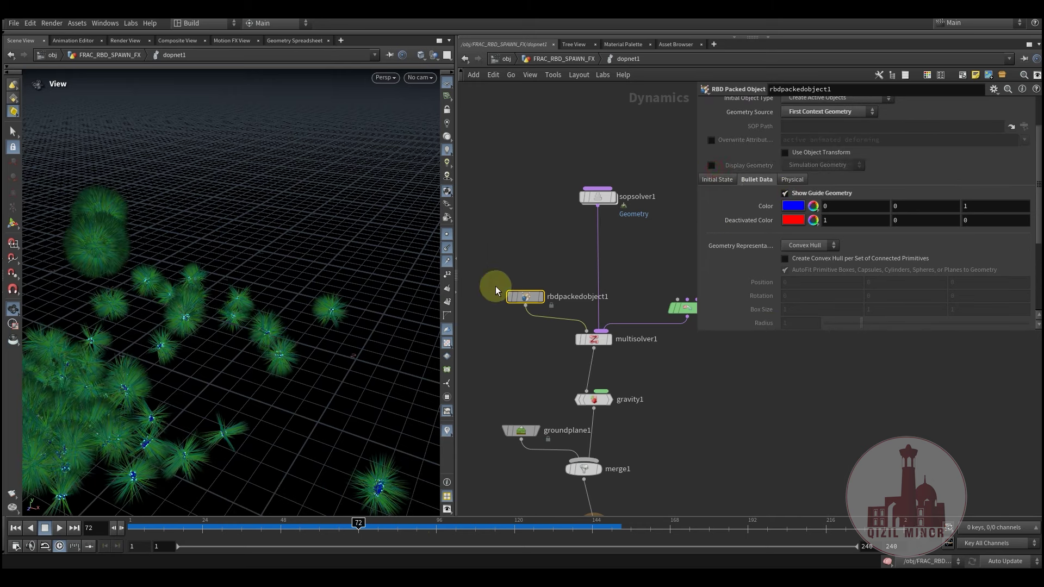
- Make the scene viewport narrower to give the network editor more room
{"action": "left_click", "coordinate": [454, 263]}
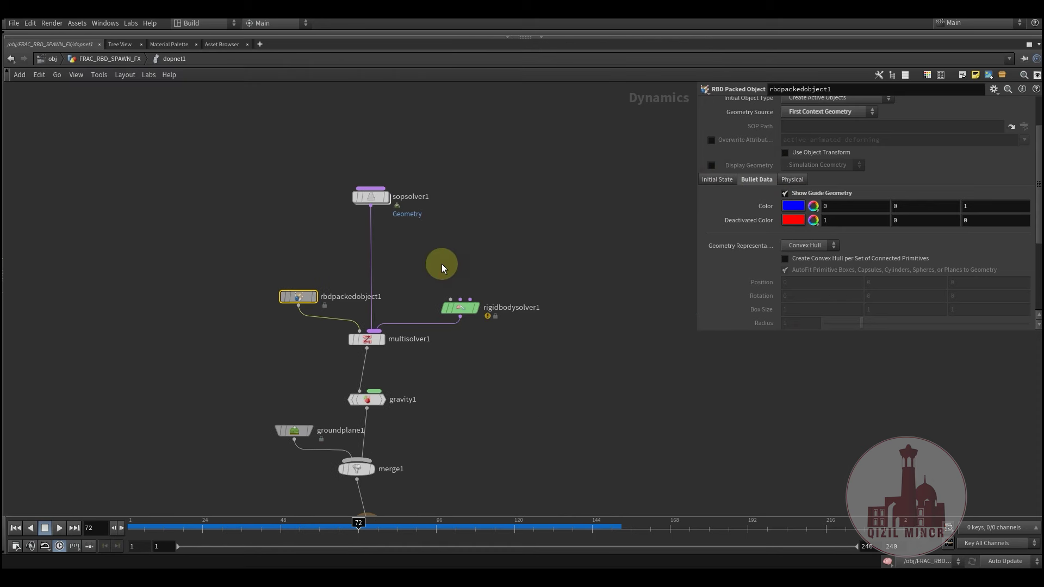
{"action": "left_click", "coordinate": [4, 298]}
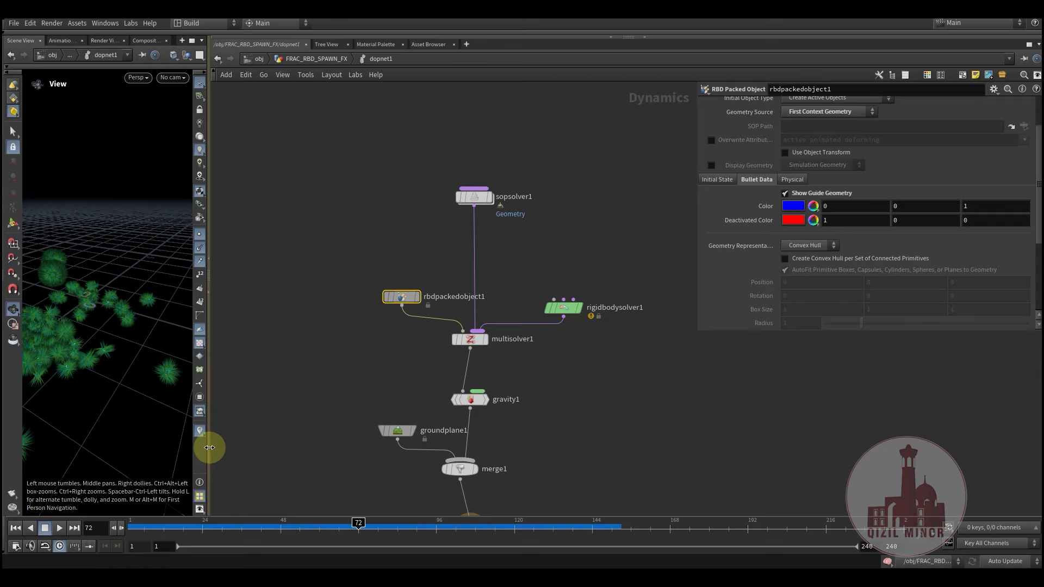
{"action": "left_click_drag", "start_coordinate": [208, 442], "coordinate": [393, 436]}
{"action": "left_click", "coordinate": [525, 300]}
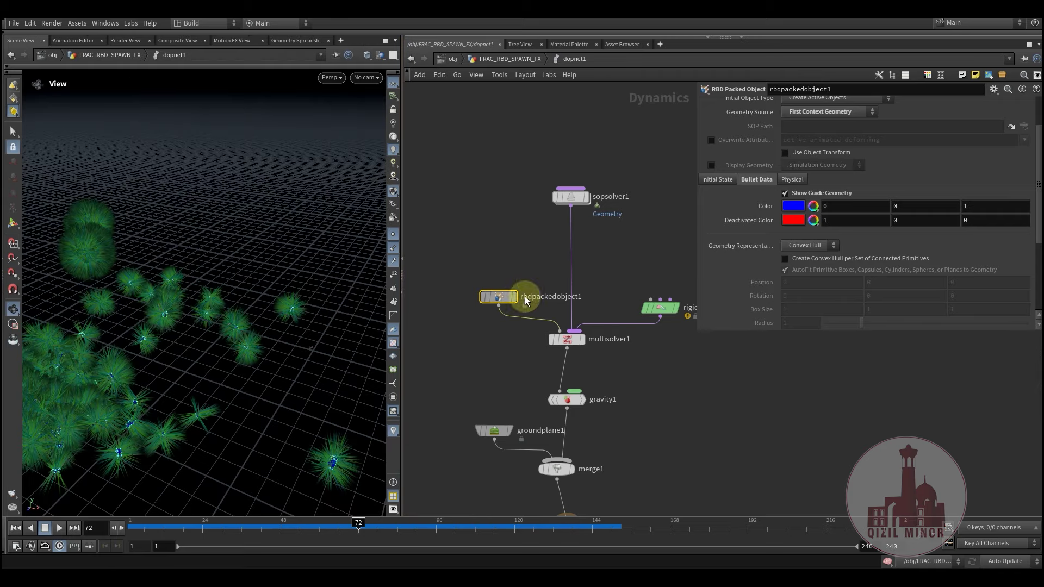
- Hide the point normals in the viewport and examine the blue collision guides of the fragments up close
{"action": "left_click", "coordinate": [395, 247]}
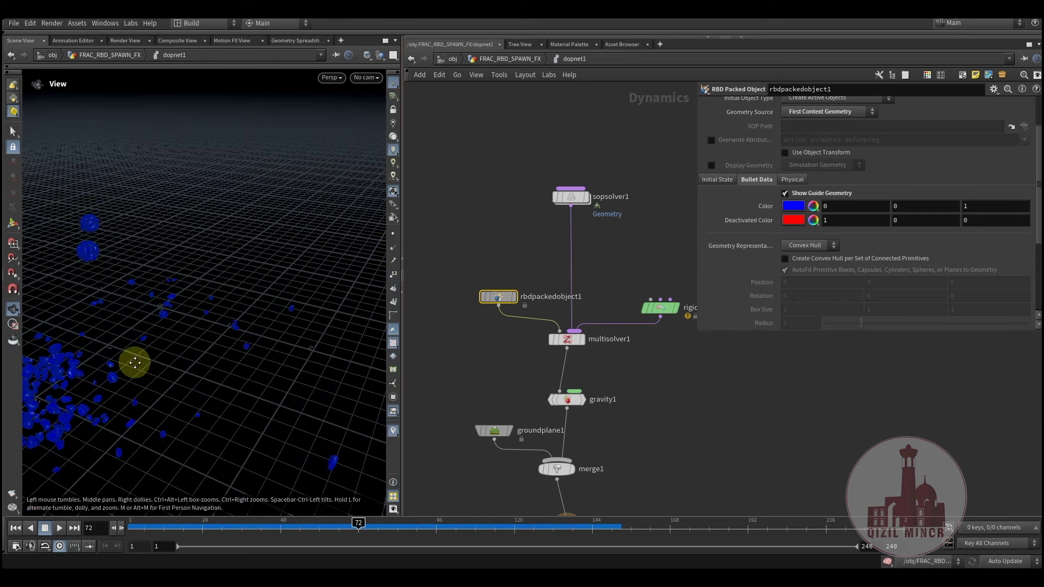
{"action": "left_click_drag", "start_coordinate": [133, 361], "coordinate": [140, 326]}
{"action": "left_click_drag", "start_coordinate": [230, 359], "coordinate": [217, 344]}
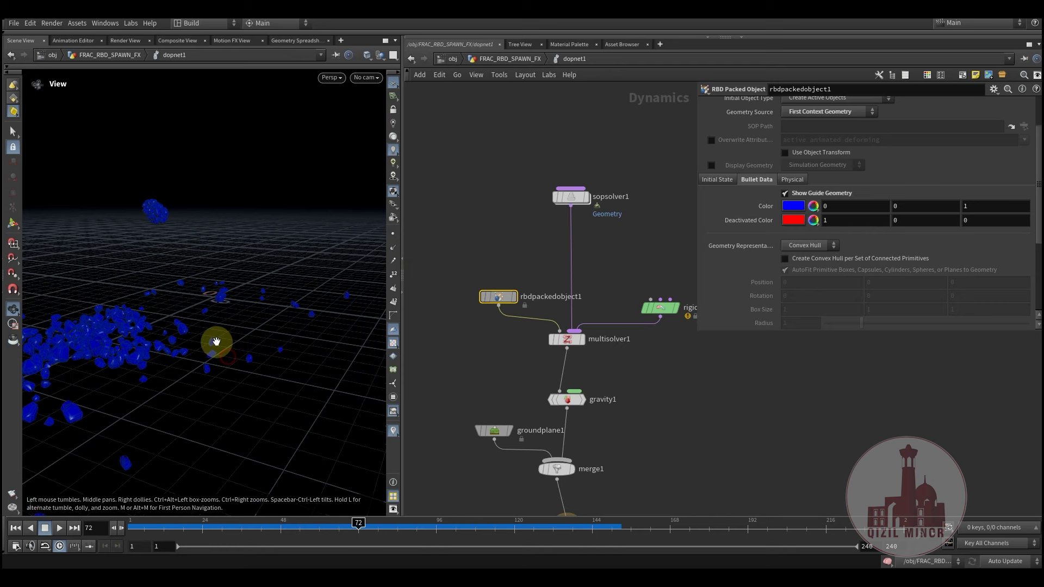
{"action": "right_click_drag", "start_coordinate": [201, 319], "coordinate": [182, 368]}
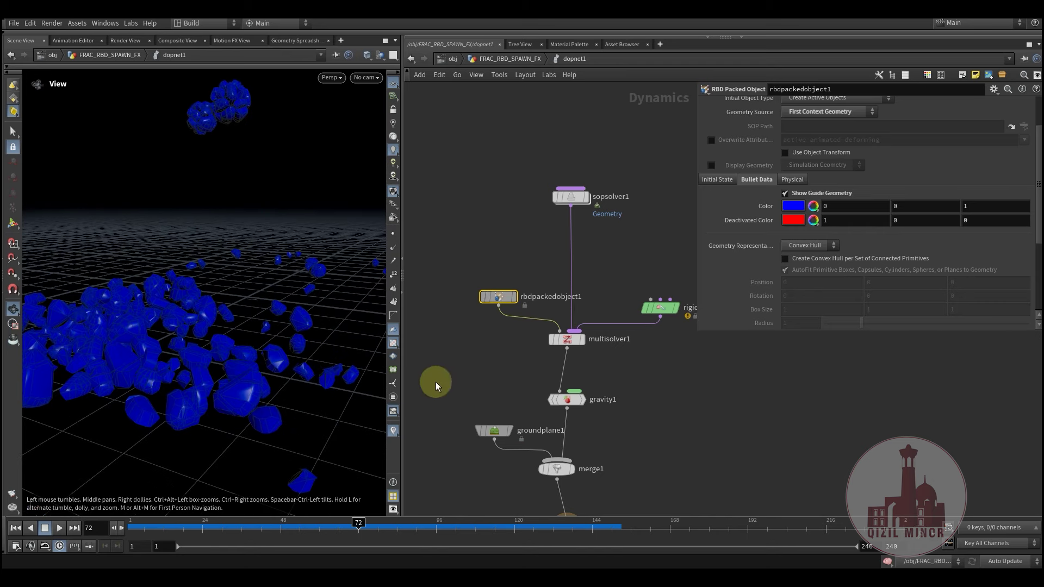
- Turn Display Geometry back on for rbdpackedobject1 and compare the fragments with their collision guides up close
{"action": "middle_click_drag", "start_coordinate": [636, 375], "coordinate": [594, 405]}
{"action": "left_click", "coordinate": [711, 165]}
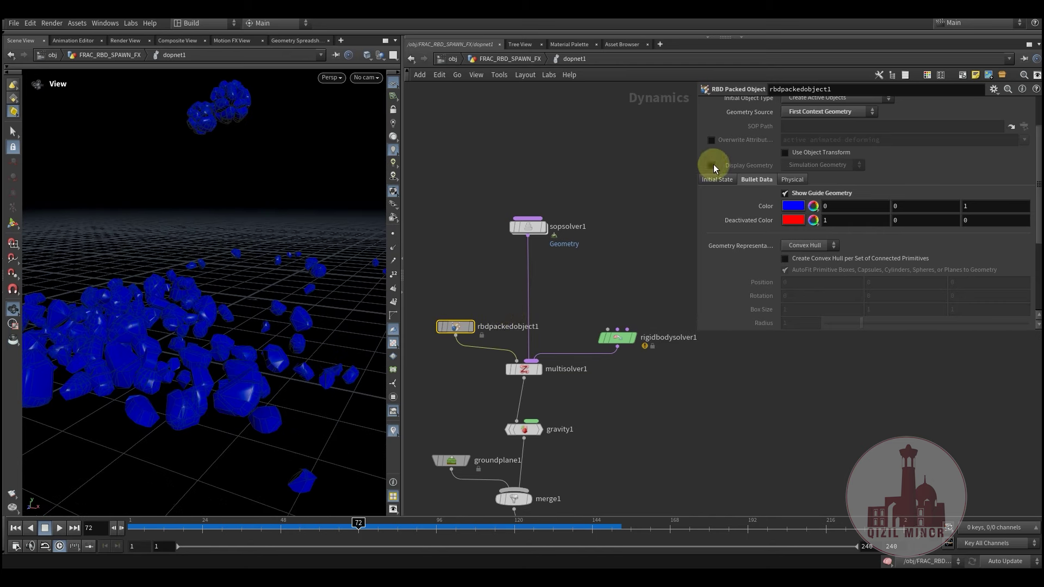
{"action": "right_click_drag", "start_coordinate": [268, 356], "coordinate": [259, 345]}
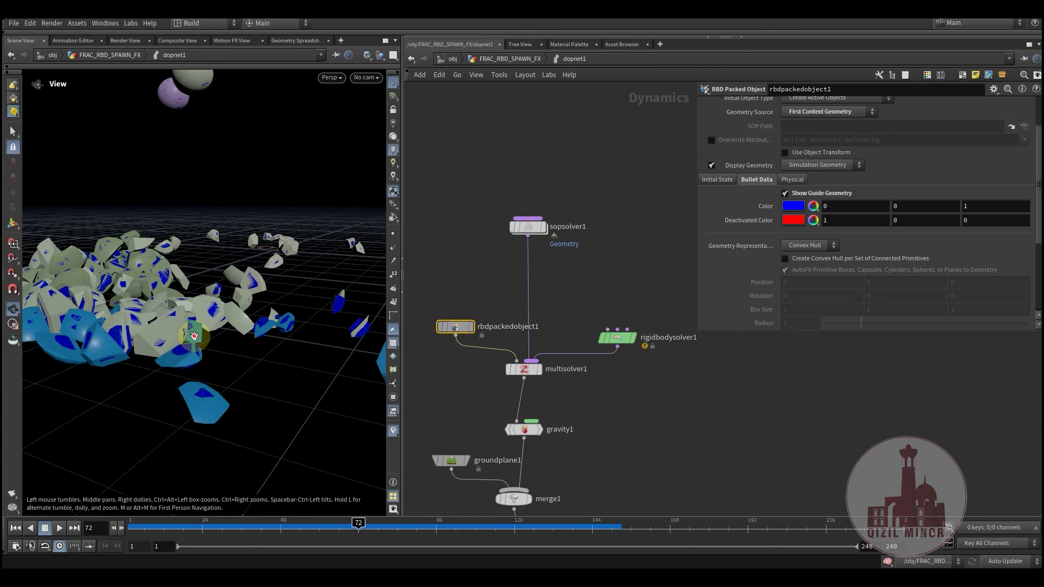
{"action": "left_click_drag", "start_coordinate": [258, 345], "coordinate": [239, 270]}
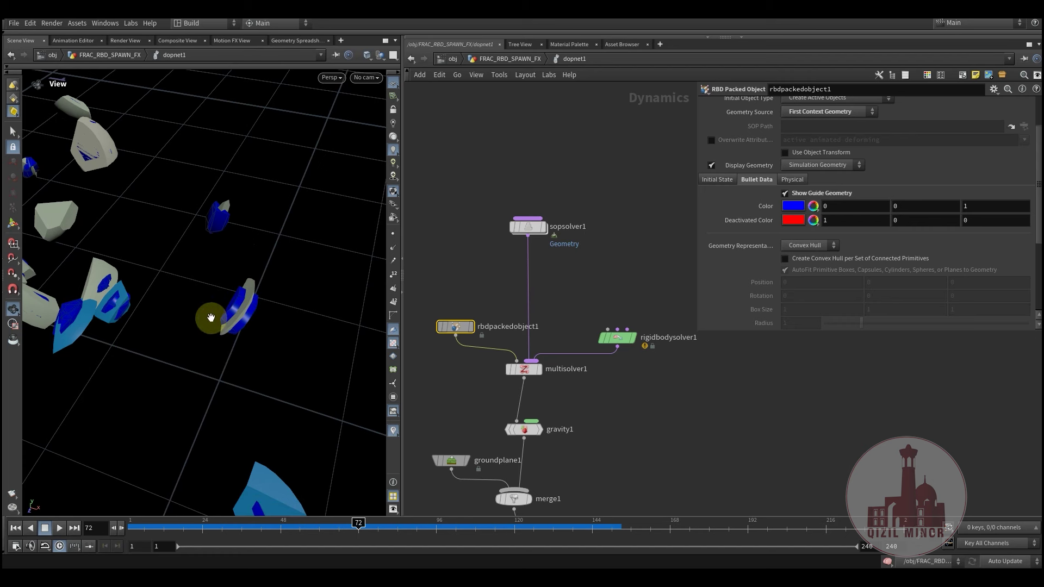
- Set the Collision Padding of rbdpackedobject1 to 0.001
{"action": "scroll", "coordinate": [799, 277], "scroll_direction": "down", "scroll_amount": 5}
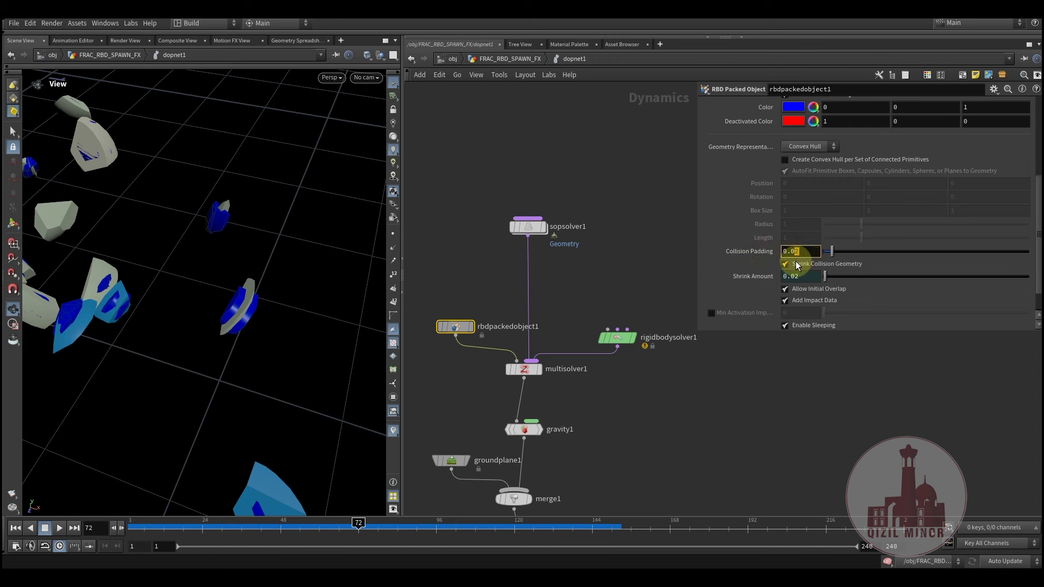
{"action": "type", "text": "01"}
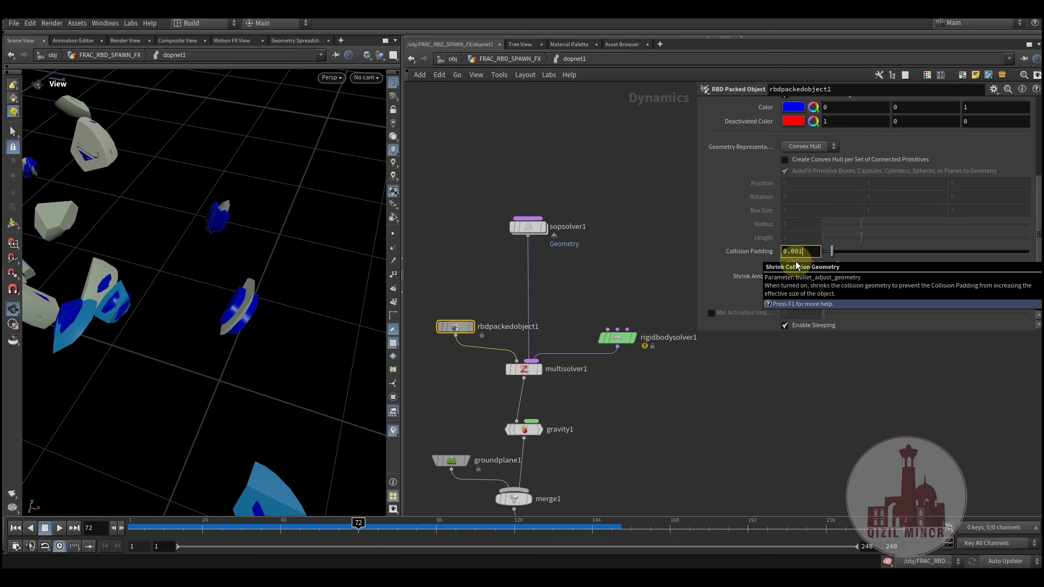
{"action": "key", "text": "Return"}
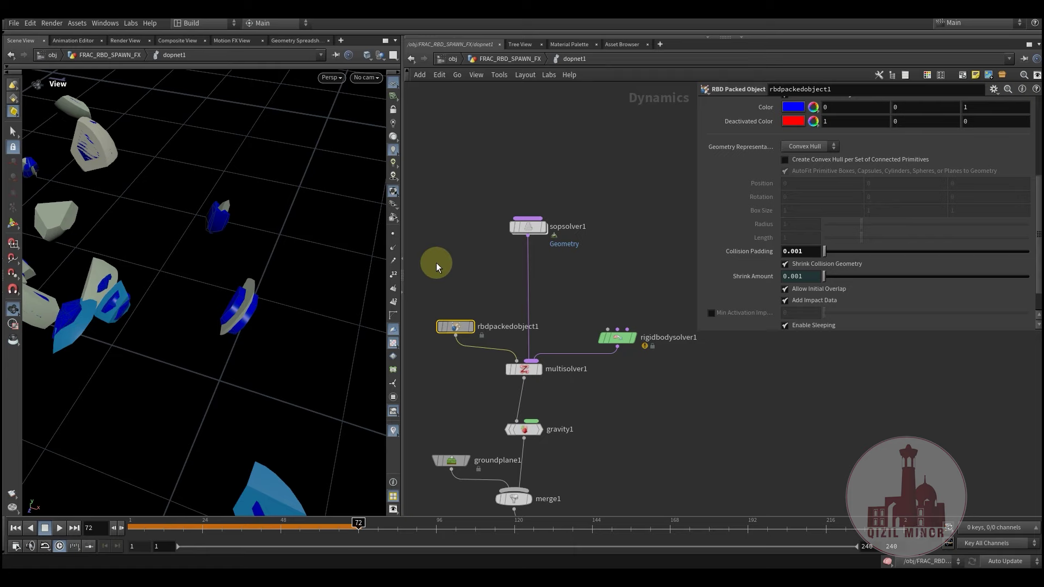
- Rewind to frame 1, reframe the ground area and rerun the simulation to frame 87
{"action": "left_click_drag", "start_coordinate": [348, 526], "coordinate": [79, 527]}
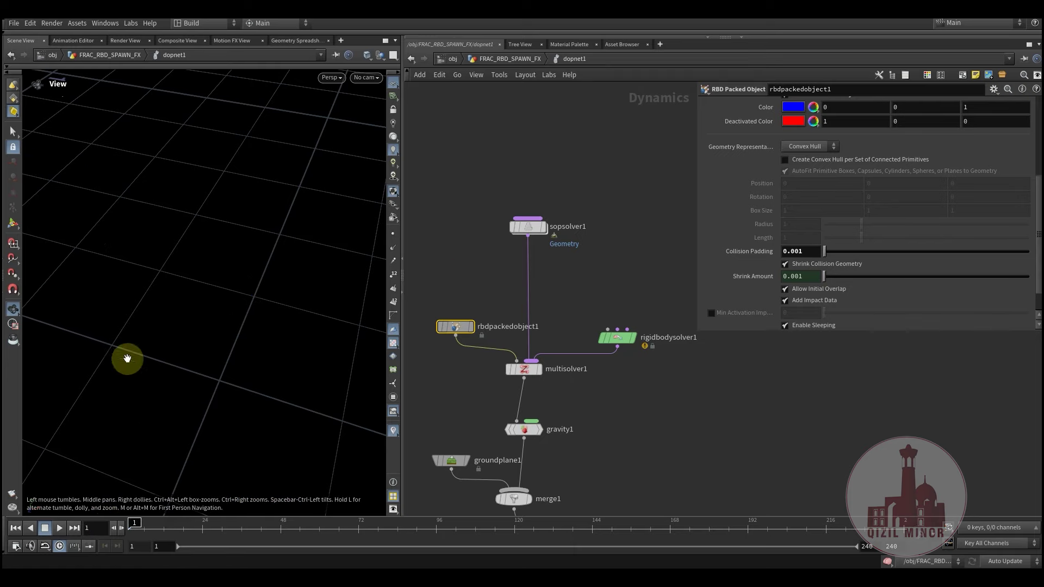
{"action": "middle_click_drag", "start_coordinate": [127, 358], "coordinate": [137, 222]}
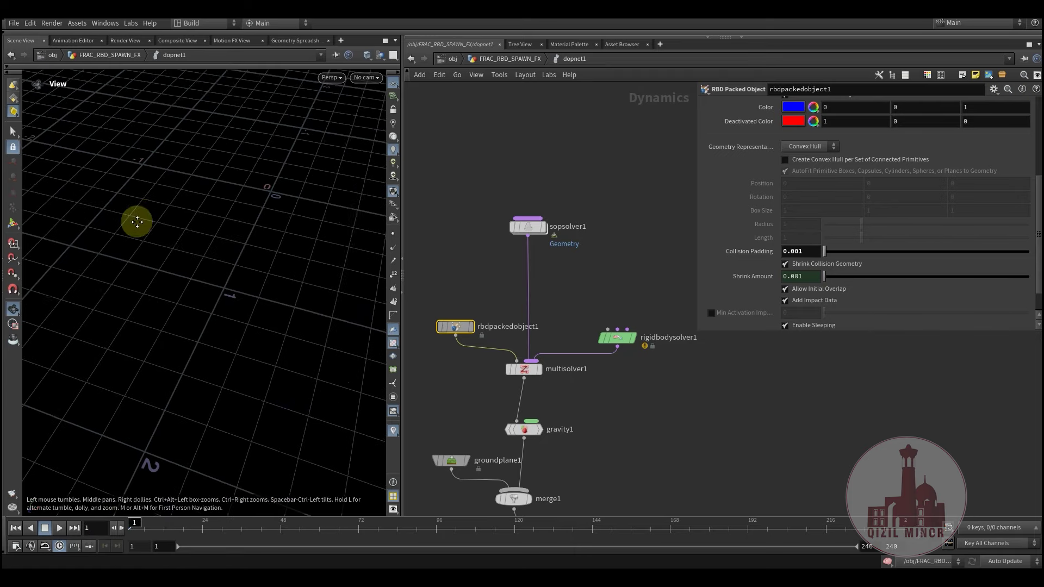
{"action": "left_click_drag", "start_coordinate": [136, 222], "coordinate": [230, 361]}
{"action": "left_click_drag", "start_coordinate": [136, 526], "coordinate": [406, 537]}
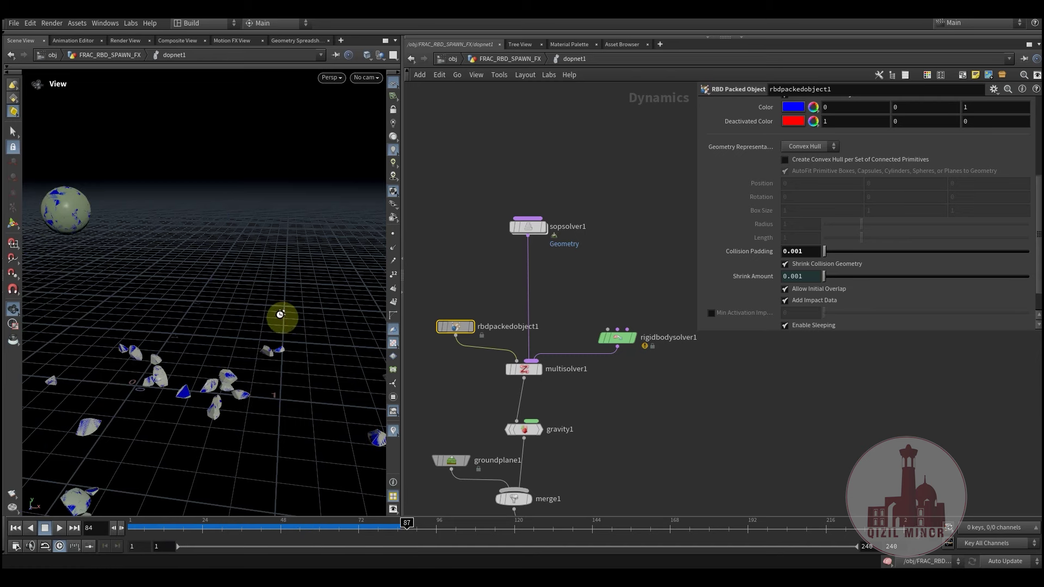
- Examine individual fragments on the ground up close to check how well the collision guides fit them
{"action": "middle_click_drag", "start_coordinate": [293, 385], "coordinate": [103, 330]}
{"action": "middle_click_drag", "start_coordinate": [248, 380], "coordinate": [197, 359]}
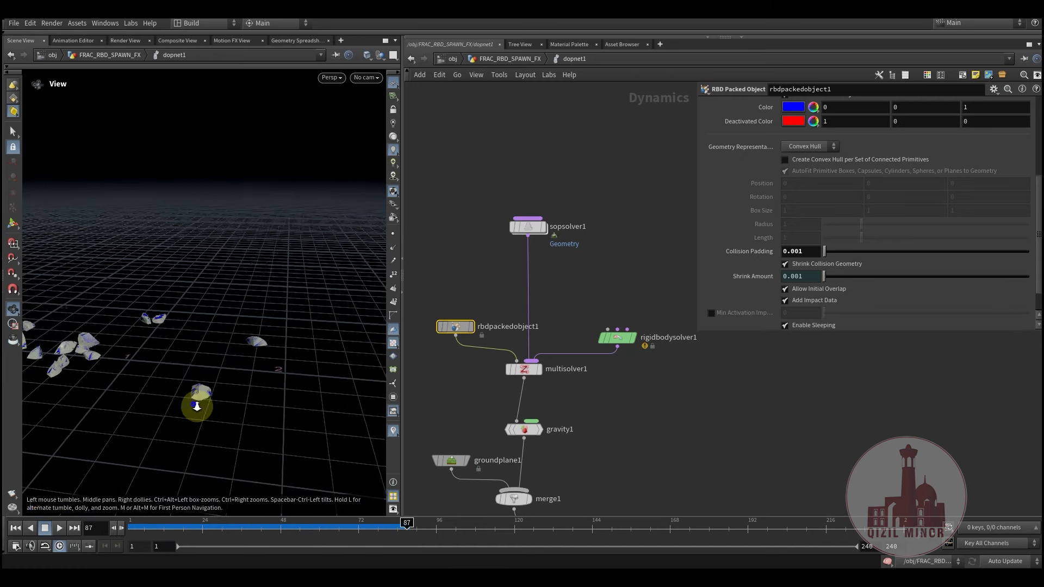
{"action": "right_click_drag", "start_coordinate": [197, 404], "coordinate": [402, 389]}
{"action": "left_click_drag", "start_coordinate": [401, 389], "coordinate": [266, 286]}
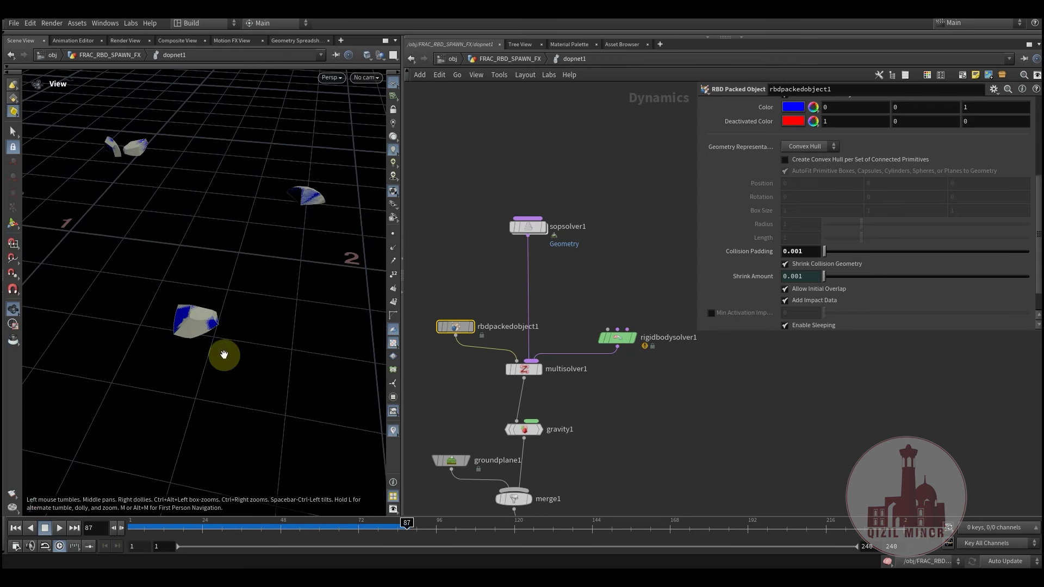
{"action": "left_click_drag", "start_coordinate": [223, 354], "coordinate": [247, 375]}
- Turn off Display Geometry on rbdpackedobject1 to view only the collision guides of the whole simulation
{"action": "scroll", "coordinate": [807, 236], "scroll_direction": "up", "scroll_amount": 5}
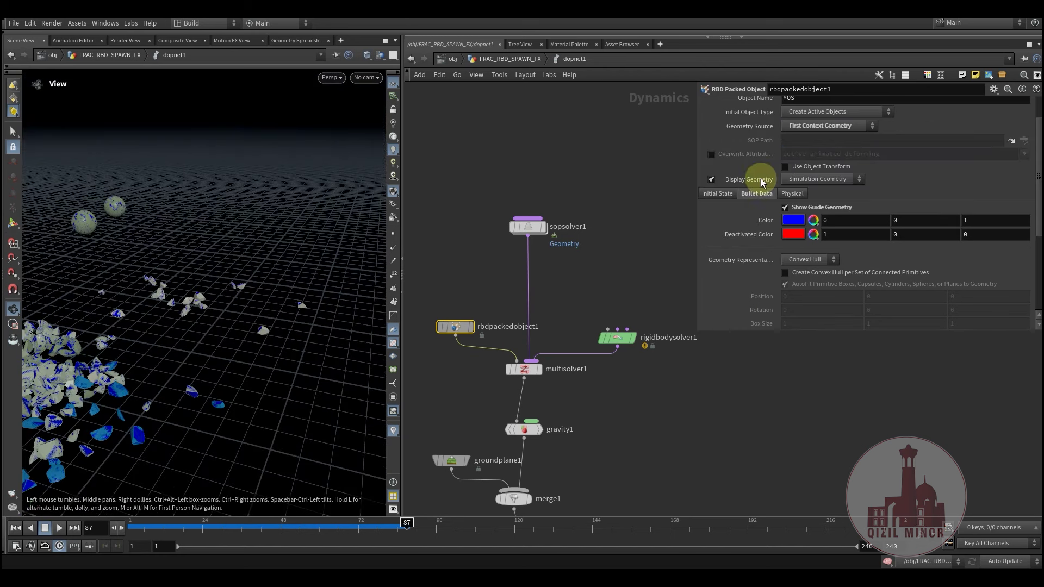
{"action": "left_click_drag", "start_coordinate": [713, 183], "coordinate": [716, 186]}
{"action": "left_click", "coordinate": [640, 205]}
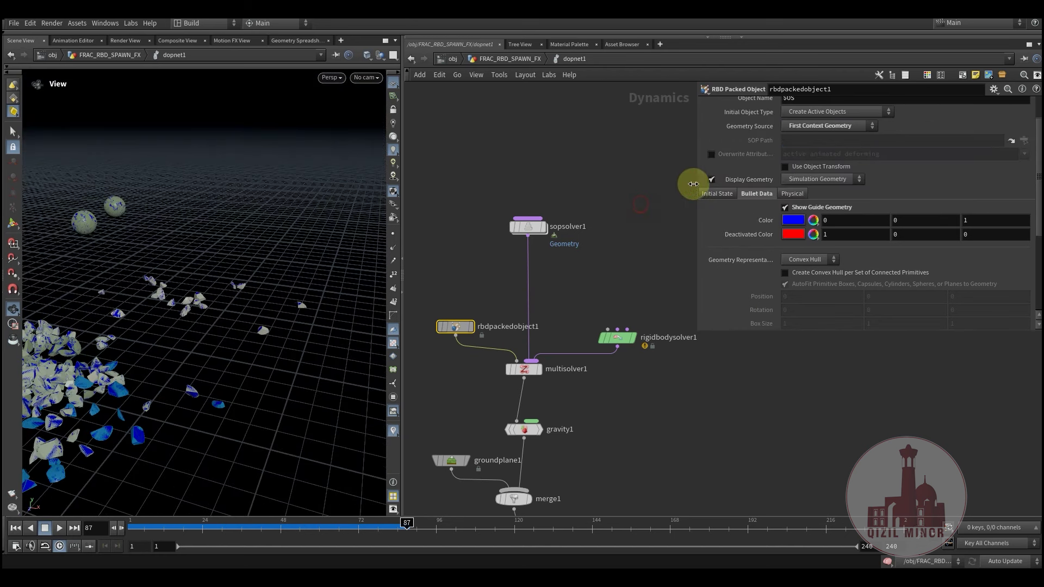
{"action": "left_click", "coordinate": [711, 179]}
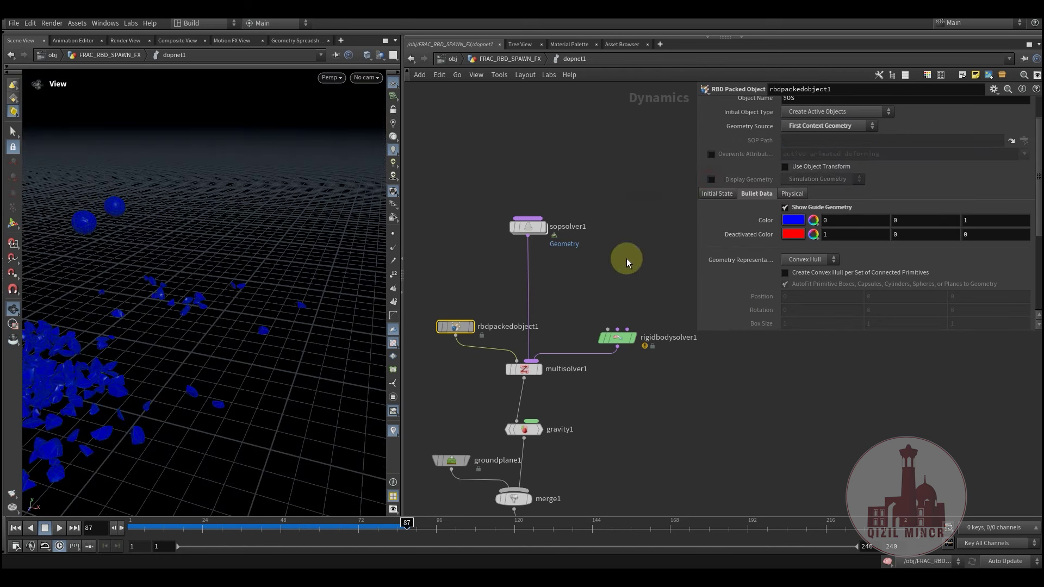
- Turn Display Geometry back on, turn off Show Guide Geometry on rbdpackedobject1, and scrub the simulation to frame 76
{"action": "left_click", "coordinate": [710, 179]}
{"action": "left_click", "coordinate": [786, 209]}
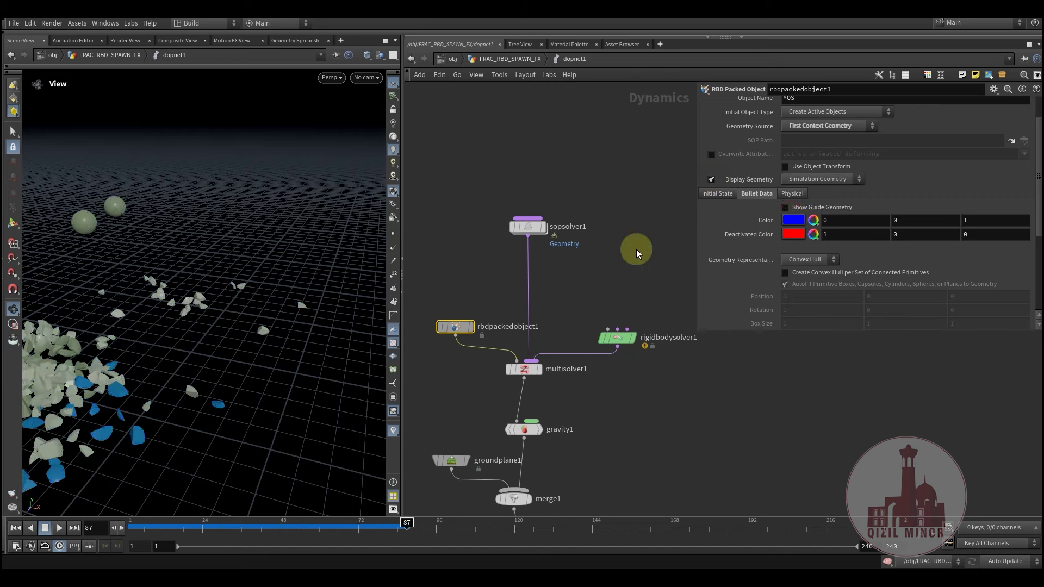
{"action": "left_click_drag", "start_coordinate": [175, 532], "coordinate": [372, 535]}
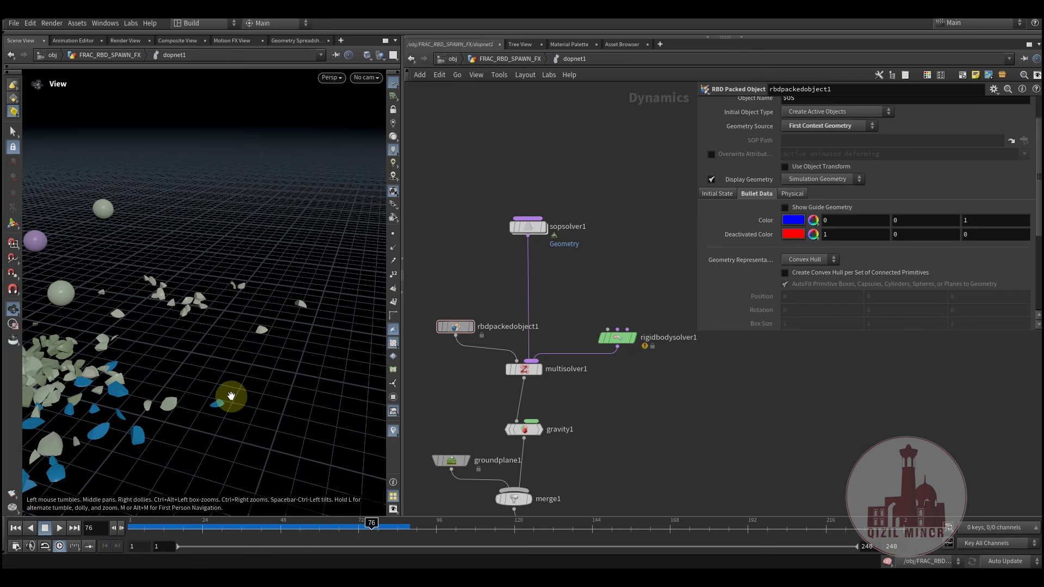
- Reframe the whole debris field, scrub the simulation forward past frame 100 and rewind it to frame 1
{"action": "left_click_drag", "start_coordinate": [127, 345], "coordinate": [221, 333]}
{"action": "right_click_drag", "start_coordinate": [221, 333], "coordinate": [218, 160]}
{"action": "left_click_drag", "start_coordinate": [205, 331], "coordinate": [205, 487]}
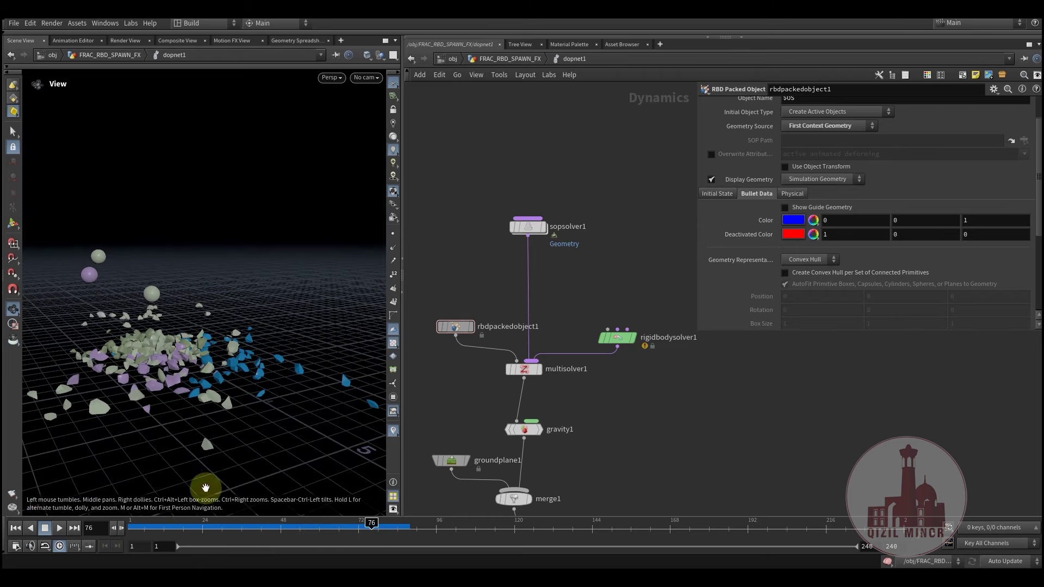
{"action": "left_click_drag", "start_coordinate": [171, 522], "coordinate": [462, 527]}
{"action": "middle_click_drag", "start_coordinate": [455, 210], "coordinate": [438, 274]}
{"action": "left_click_drag", "start_coordinate": [462, 523], "coordinate": [93, 533]}
- Inside sopsolver1, display object_merge1, check its Object 1 path and scrub the imported source geometry to frame 13
{"action": "double_click", "coordinate": [515, 299]}
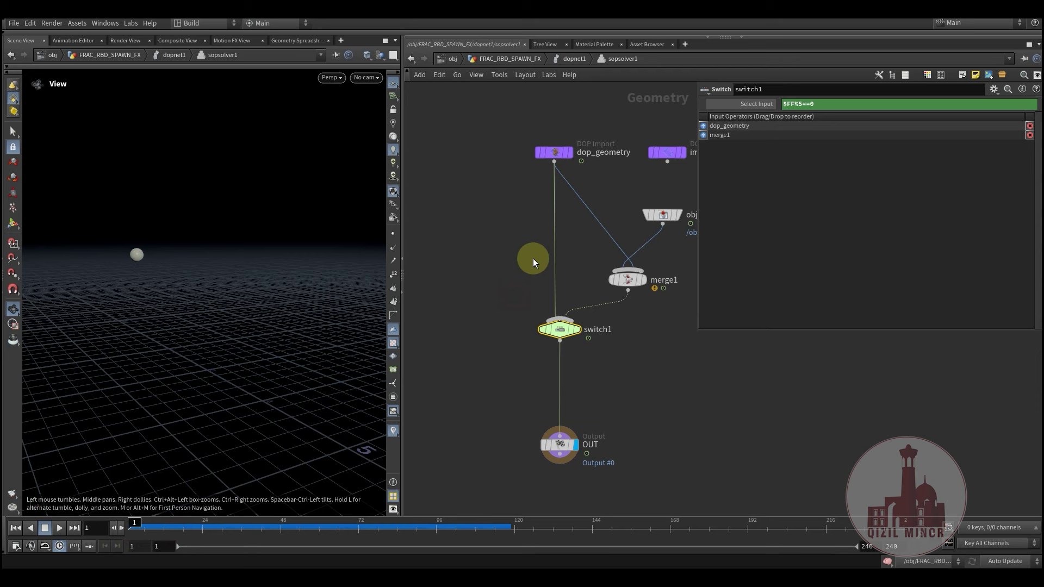
{"action": "middle_click_drag", "start_coordinate": [603, 404], "coordinate": [537, 425]}
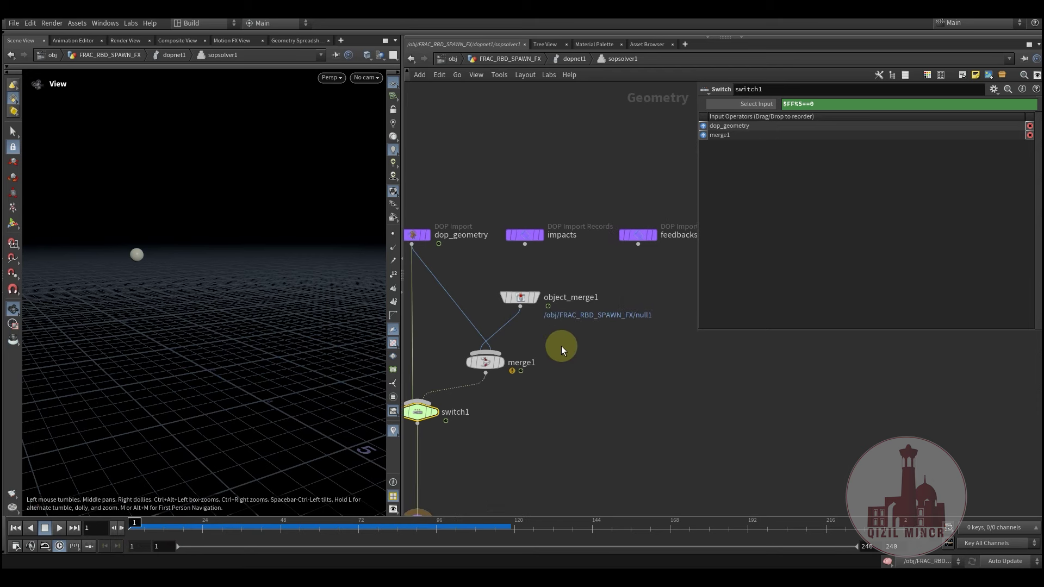
{"action": "left_click", "coordinate": [505, 296]}
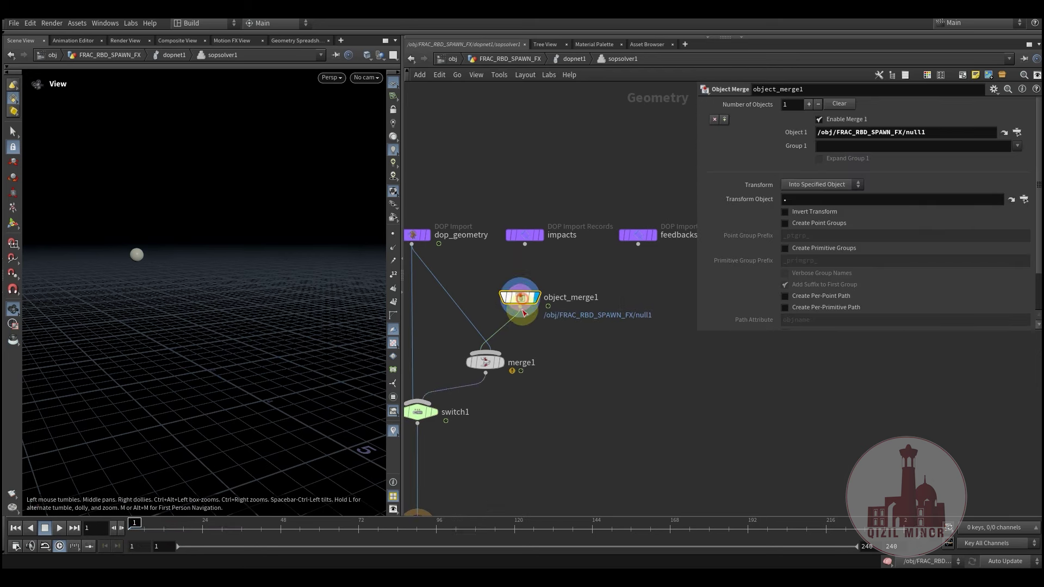
{"action": "middle_click_drag", "start_coordinate": [598, 383], "coordinate": [567, 405]}
{"action": "left_click", "coordinate": [931, 130]}
{"action": "left_click_drag", "start_coordinate": [939, 144], "coordinate": [781, 136]}
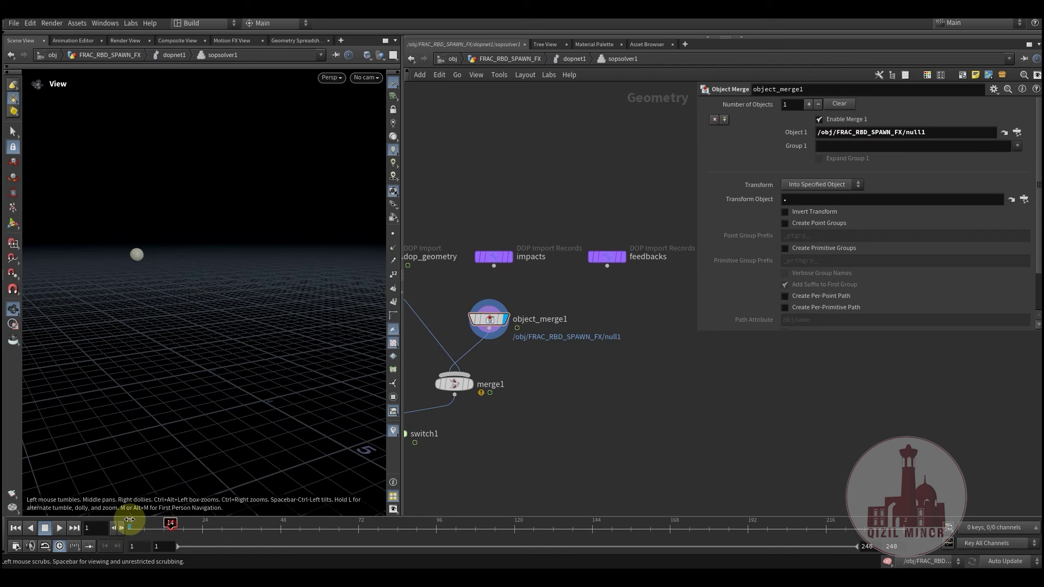
{"action": "left_click_drag", "start_coordinate": [131, 524], "coordinate": [164, 527]}
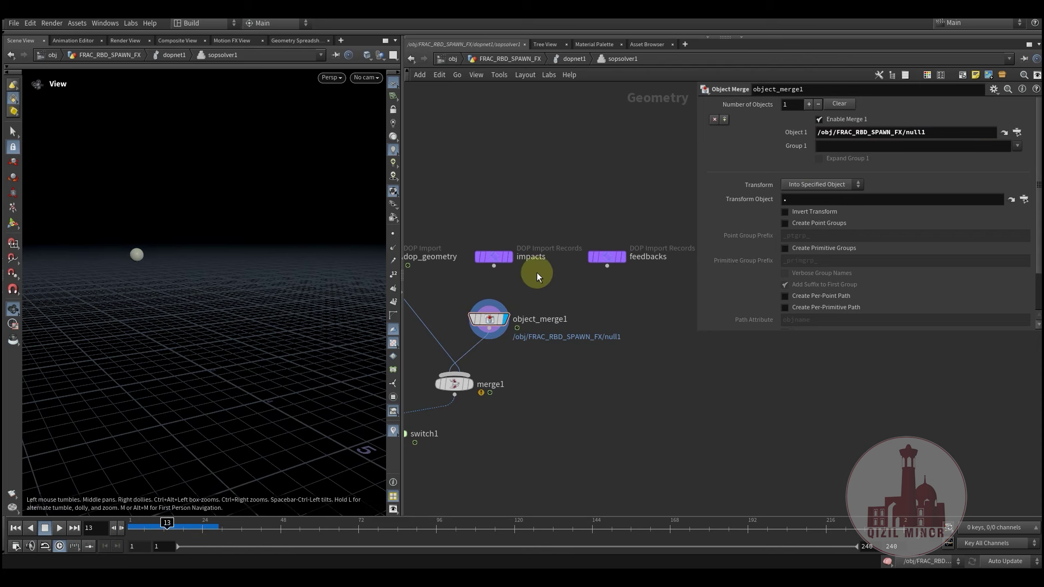
- Trace how copytopoints1 and null1 feed dopnet1 in FRAC_RBD_SPAWN_FX, and return to the network inside sopsolver1
{"action": "left_click", "coordinate": [478, 58]}
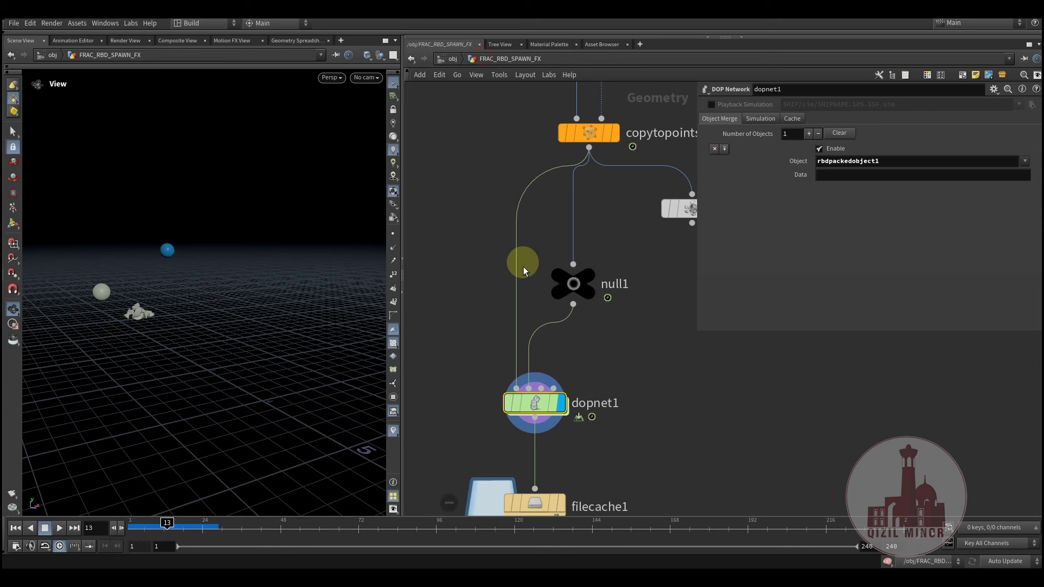
{"action": "middle_click_drag", "start_coordinate": [549, 402], "coordinate": [532, 437]}
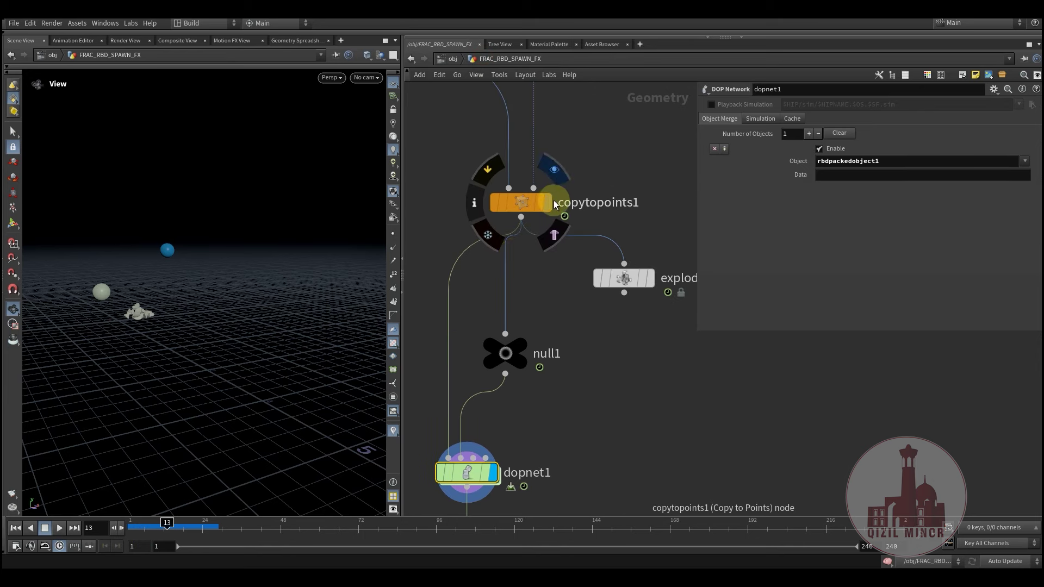
{"action": "double_click", "coordinate": [472, 470]}
{"action": "left_click", "coordinate": [513, 293]}
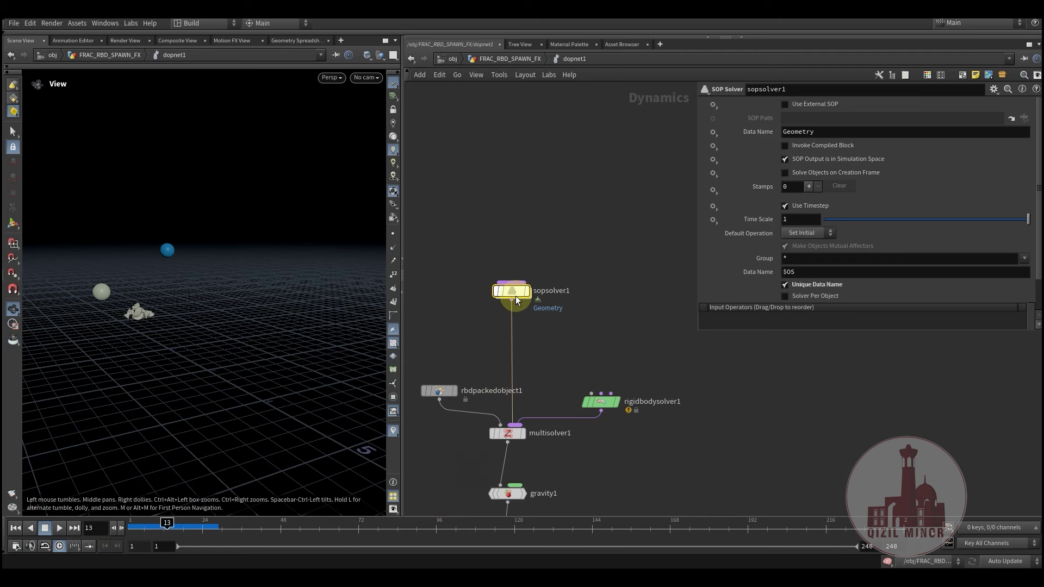
{"action": "double_click", "coordinate": [516, 296]}
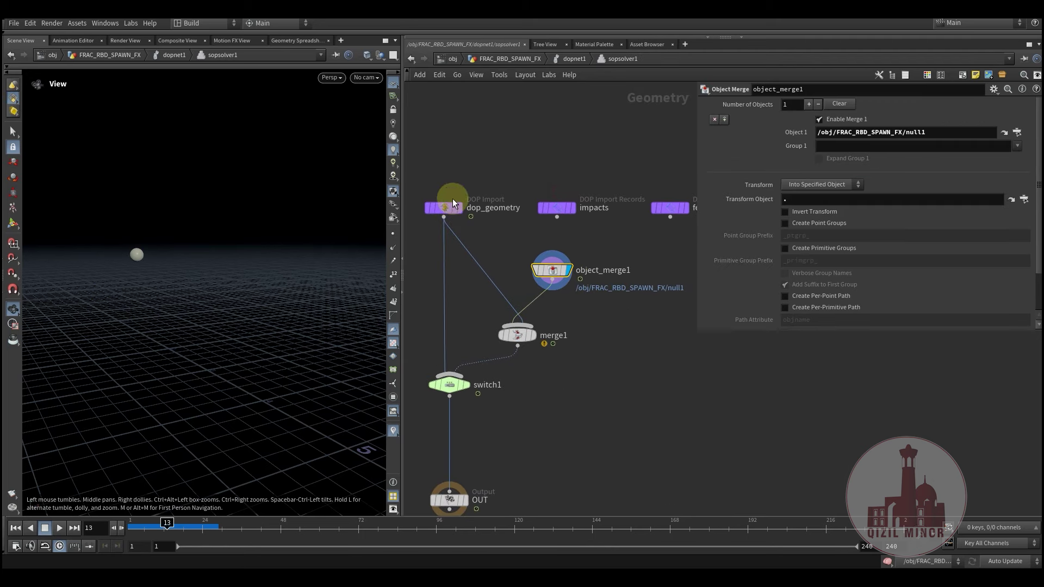
- Go to frame 7 and display merge1 and switch1 in turn to compare their outputs
{"action": "mouse_move", "coordinate": [167, 525]}
{"action": "left_mouse_down"}
{"action": "mouse_move", "coordinate": [141, 525]}
{"action": "mouse_move", "coordinate": [187, 525]}
{"action": "mouse_move", "coordinate": [145, 525]}
{"action": "left_mouse_up"}
{"action": "left_click", "coordinate": [533, 335]}
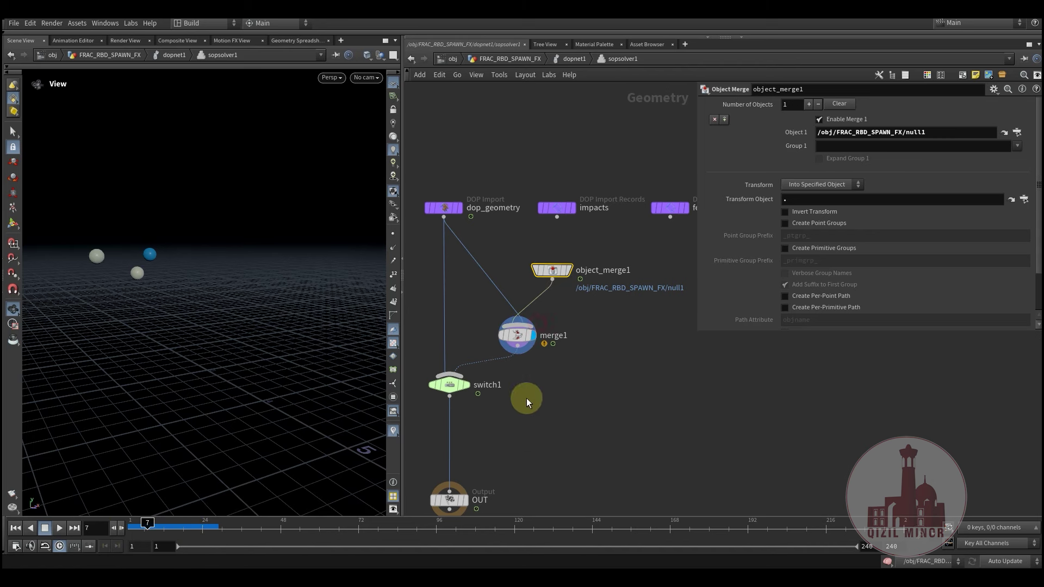
{"action": "middle_click_drag", "start_coordinate": [465, 407], "coordinate": [519, 395]}
{"action": "scroll", "coordinate": [517, 383], "scroll_direction": "up", "scroll_amount": 3}
{"action": "mouse_move", "coordinate": [496, 373]}
{"action": "left_mouse_down"}
{"action": "mouse_move", "coordinate": [527, 368]}
{"action": "mouse_move", "coordinate": [489, 384]}
{"action": "mouse_move", "coordinate": [508, 379]}
{"action": "left_mouse_up"}
{"action": "left_click", "coordinate": [521, 360]}
{"action": "left_click", "coordinate": [590, 366]}
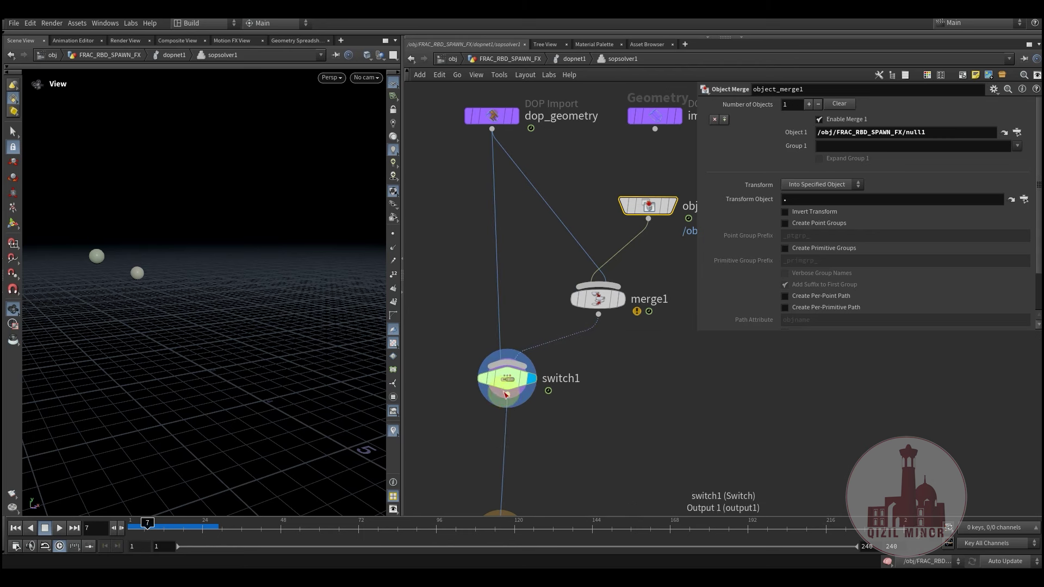
- Examine the Select Input expression $FF%5==0 on switch1 and scrub its output to frame 41
{"action": "left_click_drag", "start_coordinate": [514, 387], "coordinate": [502, 385]}
{"action": "mouse_move", "coordinate": [504, 387]}
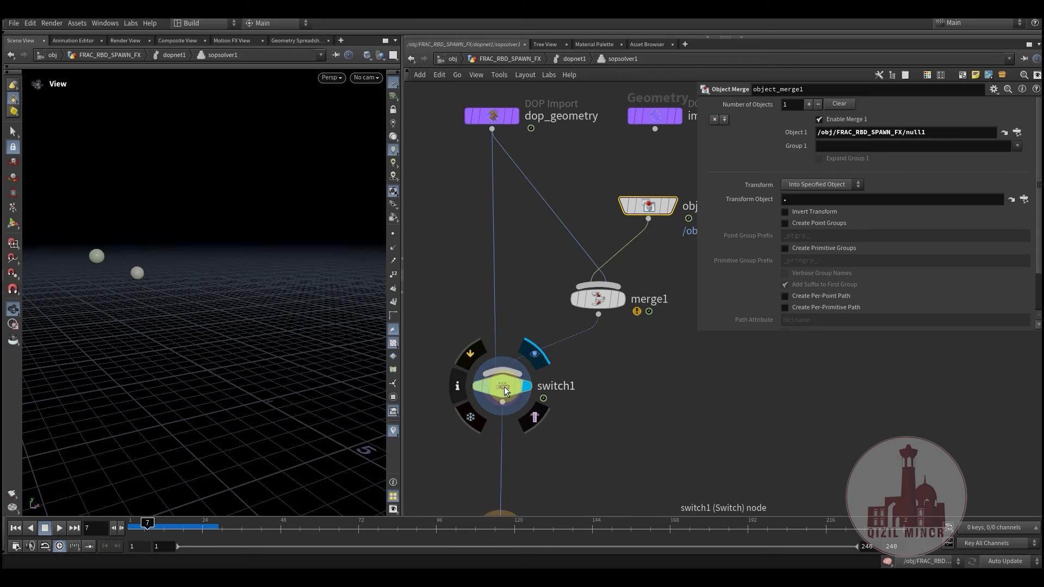
{"action": "left_click", "coordinate": [506, 384]}
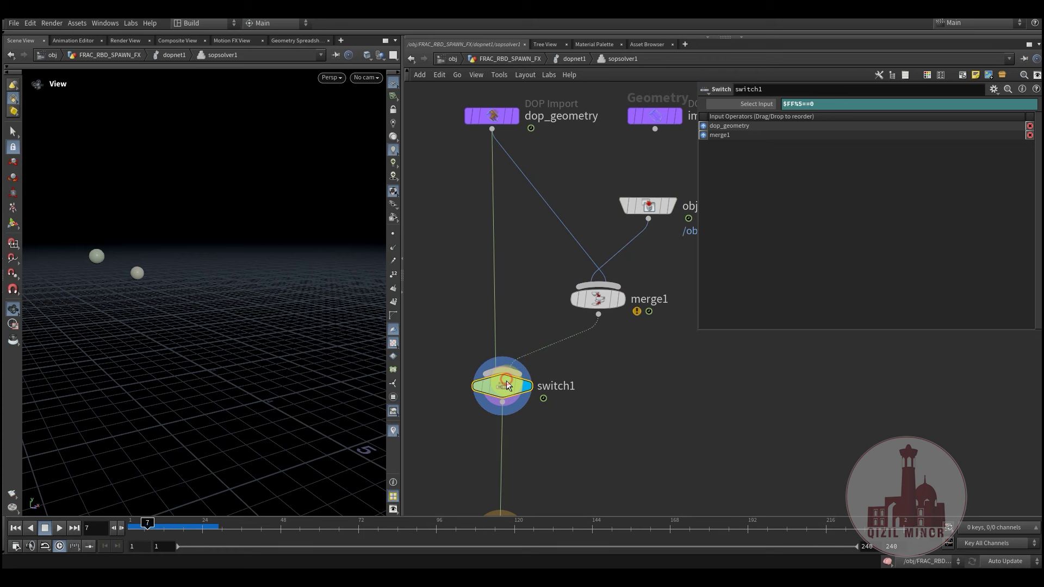
{"action": "left_click", "coordinate": [814, 104]}
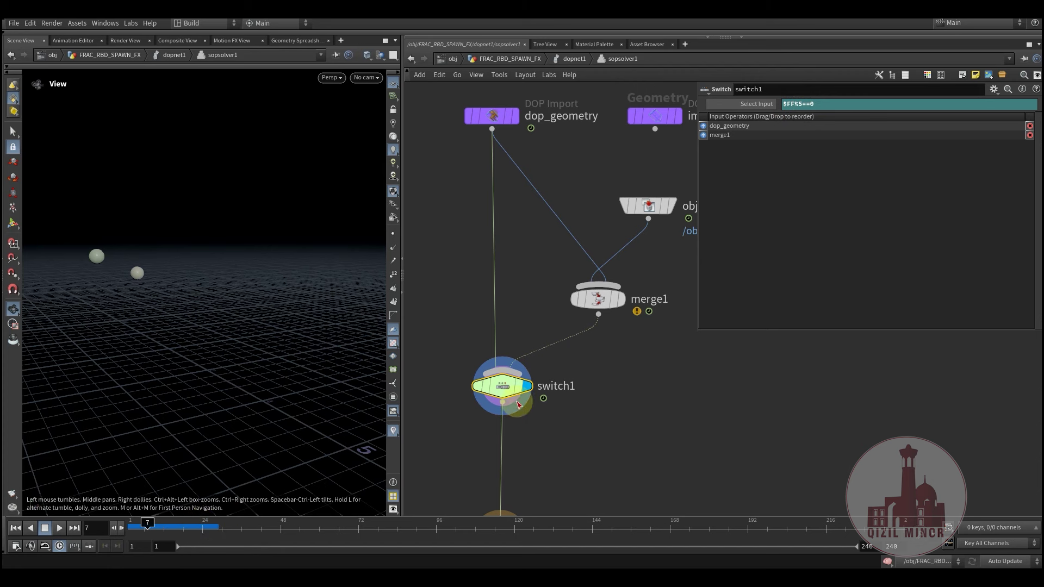
{"action": "middle_click_drag", "start_coordinate": [520, 412], "coordinate": [508, 329]}
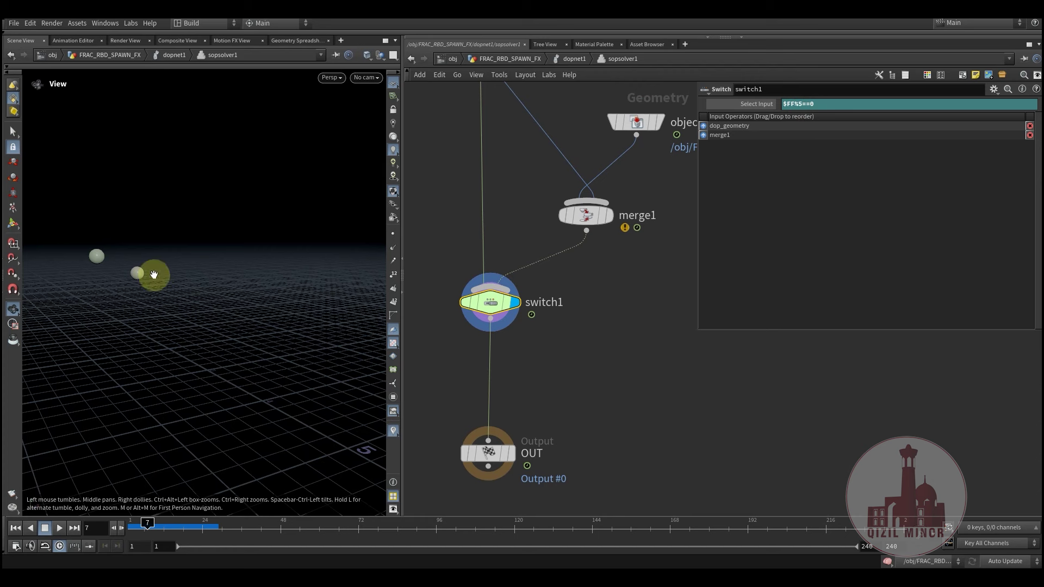
{"action": "left_click_drag", "start_coordinate": [147, 523], "coordinate": [258, 528]}
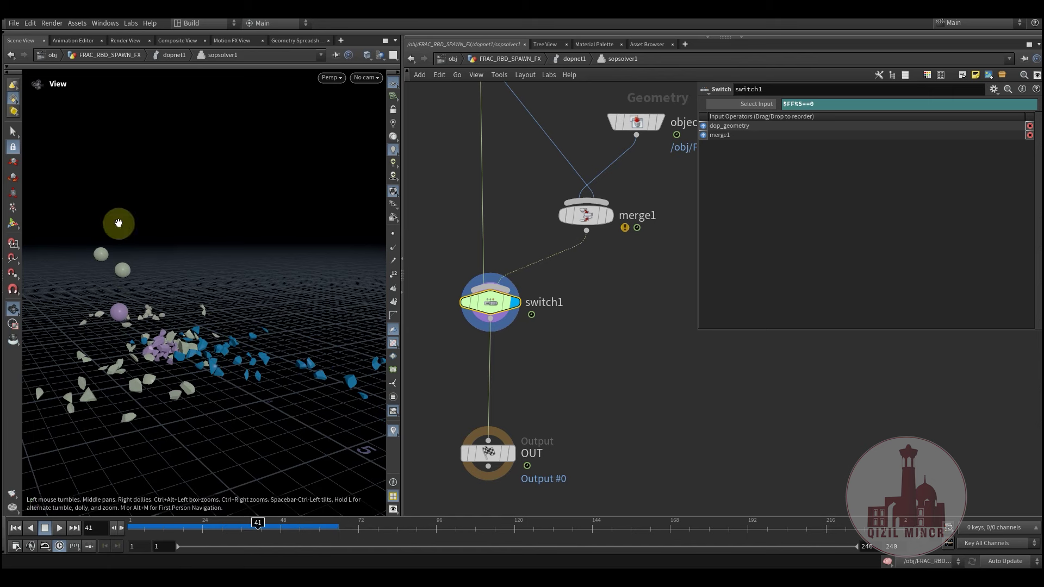
- Go back up to FRAC_RBD_SPAWN_FX and scrub the dopnet1 output to frame 79
{"action": "left_click", "coordinate": [508, 59]}
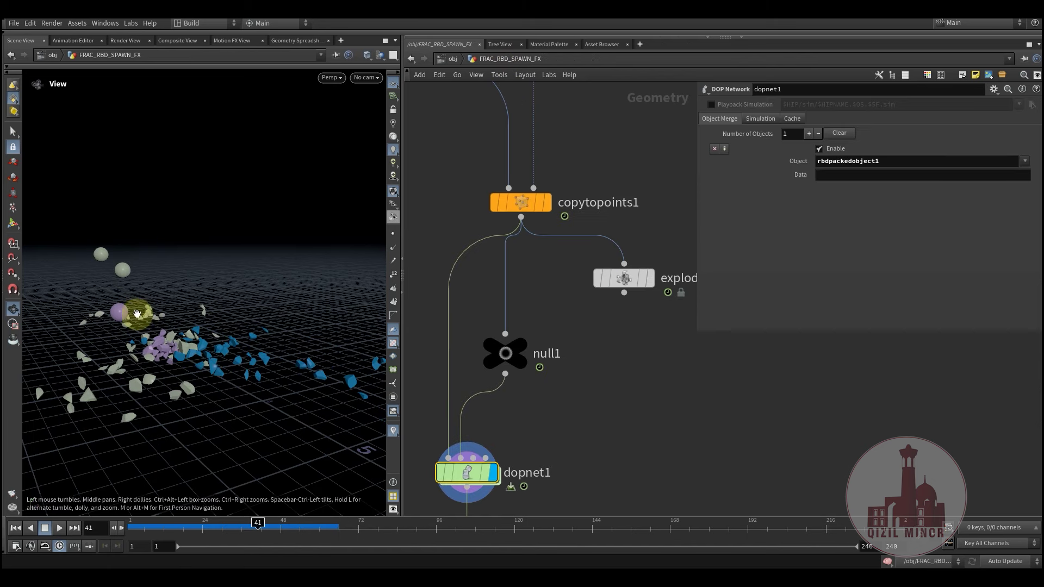
{"action": "middle_click_drag", "start_coordinate": [597, 419], "coordinate": [587, 316]}
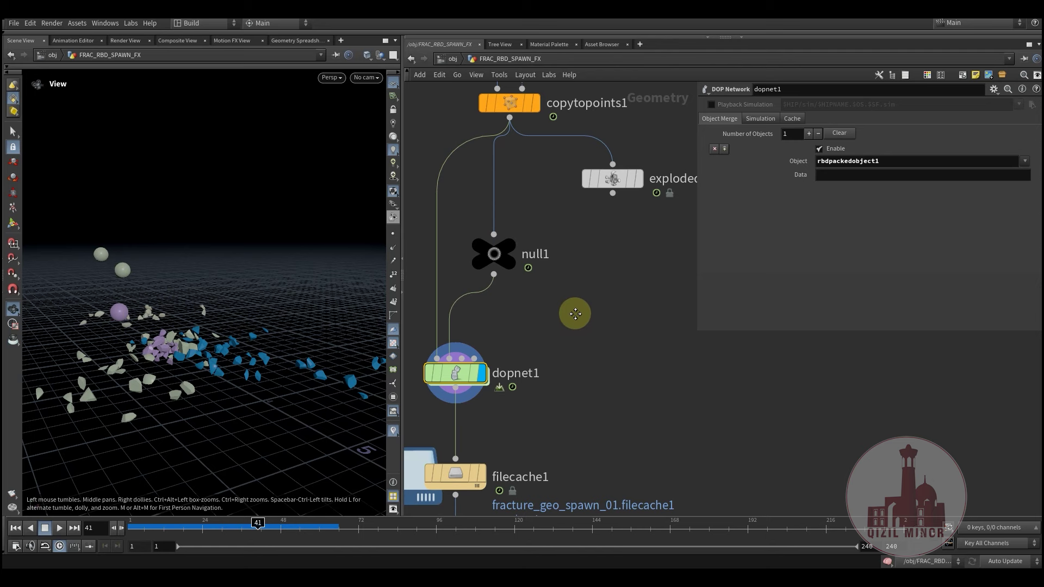
{"action": "left_click_drag", "start_coordinate": [194, 524], "coordinate": [380, 547]}
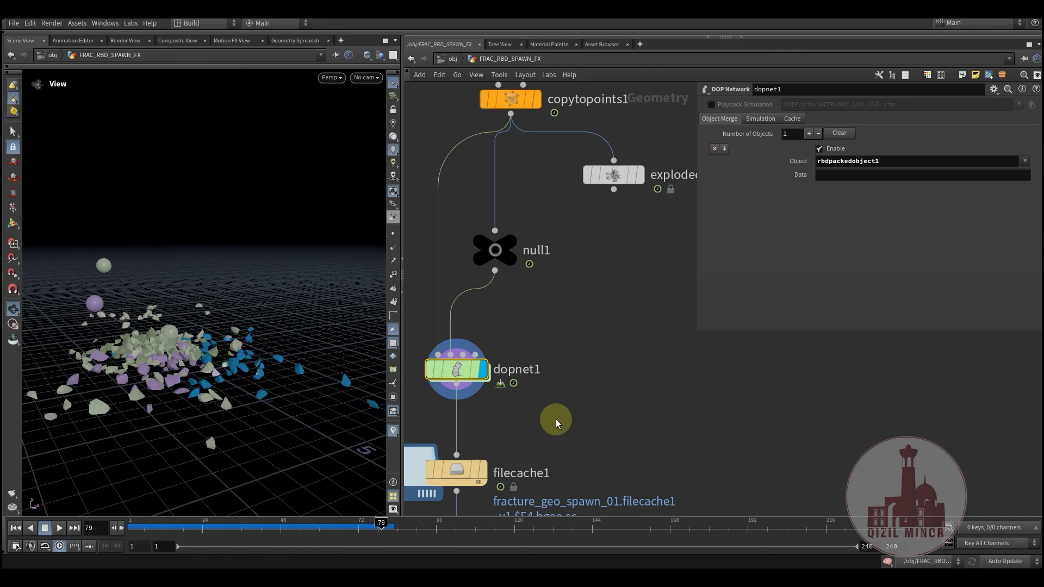
- Display null2, inspect the color ramp settings of attribadjustcolor1 and scrub through the recolored fragments
{"action": "middle_click_drag", "start_coordinate": [556, 419], "coordinate": [582, 129]}
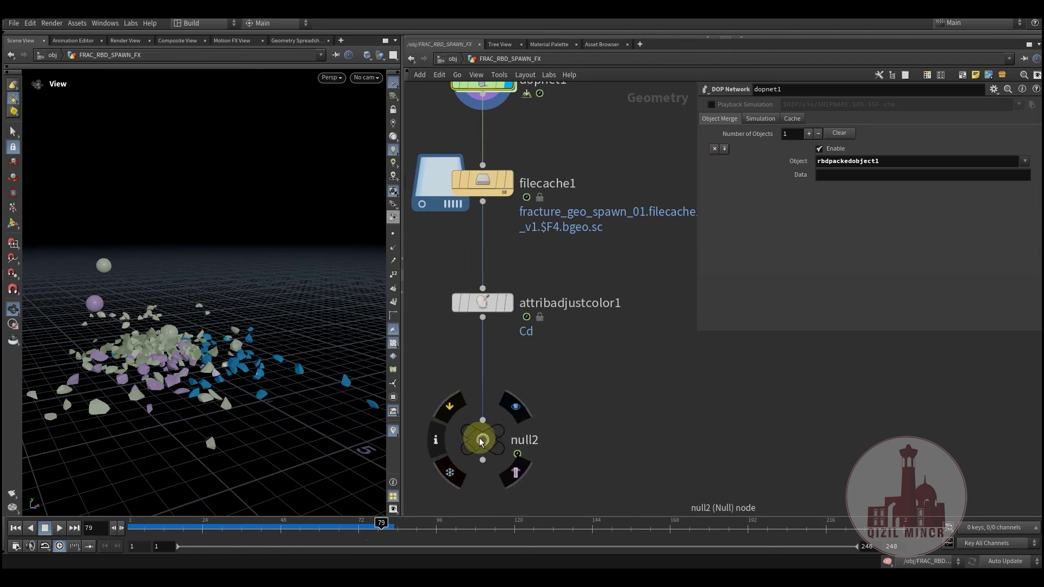
{"action": "left_click", "coordinate": [523, 412]}
{"action": "middle_click_drag", "start_coordinate": [563, 374], "coordinate": [489, 400]}
{"action": "left_click", "coordinate": [470, 389]}
{"action": "left_click", "coordinate": [469, 389]}
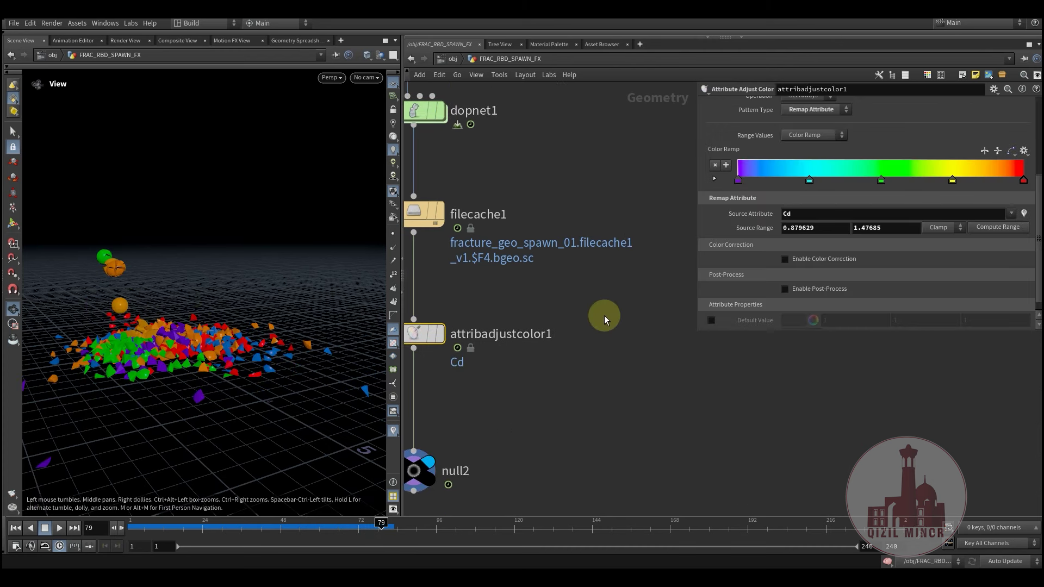
{"action": "left_click_drag", "start_coordinate": [174, 528], "coordinate": [385, 525]}
- Survey the whole geometry network, from the cached output up through the fracture, copy and source point branches
{"action": "middle_click_drag", "start_coordinate": [571, 151], "coordinate": [549, 375]}
{"action": "scroll", "coordinate": [550, 375], "scroll_direction": "down", "scroll_amount": 3}
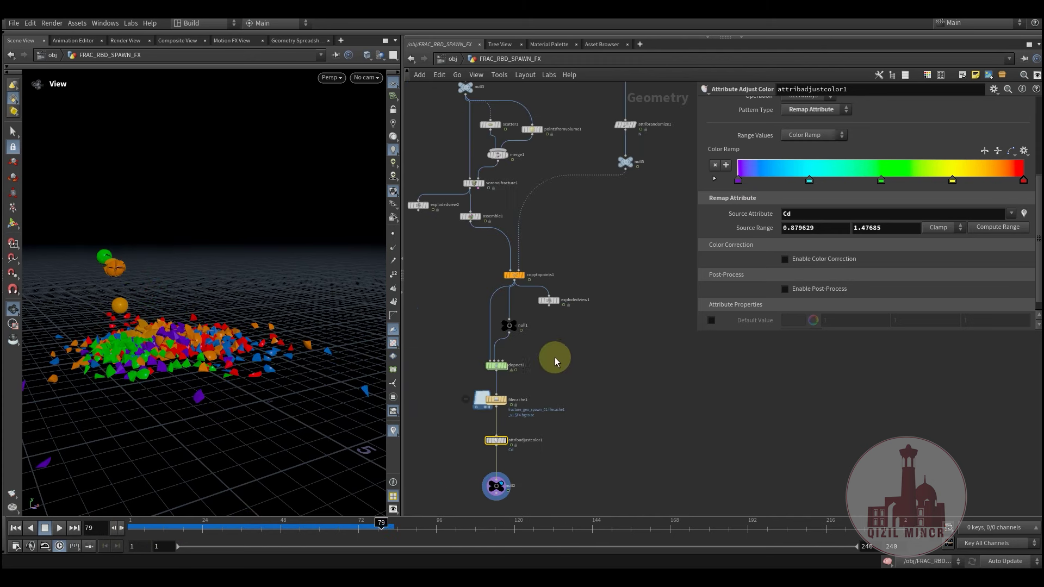
{"action": "mouse_move", "coordinate": [546, 337]}
{"action": "middle_mouse_down"}
{"action": "mouse_move", "coordinate": [560, 431]}
{"action": "mouse_move", "coordinate": [531, 288]}
{"action": "mouse_move", "coordinate": [566, 379]}
{"action": "middle_mouse_up"}
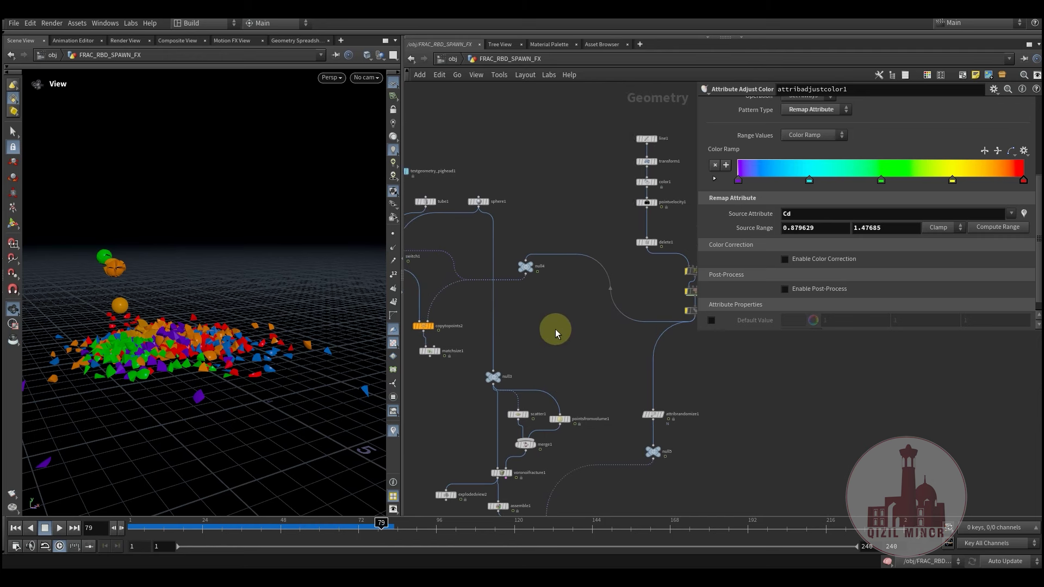
{"action": "middle_click_drag", "start_coordinate": [556, 328], "coordinate": [549, 360]}
{"action": "scroll", "coordinate": [549, 359], "scroll_direction": "down", "scroll_amount": 3}
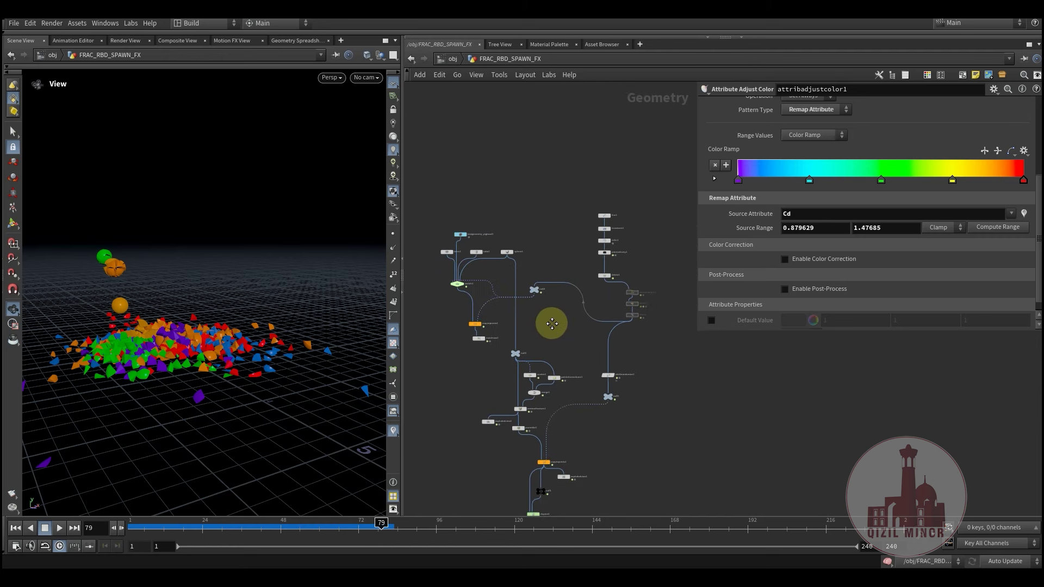
{"action": "middle_click_drag", "start_coordinate": [551, 324], "coordinate": [551, 317]}
{"action": "scroll", "coordinate": [545, 318], "scroll_direction": "up", "scroll_amount": 3}
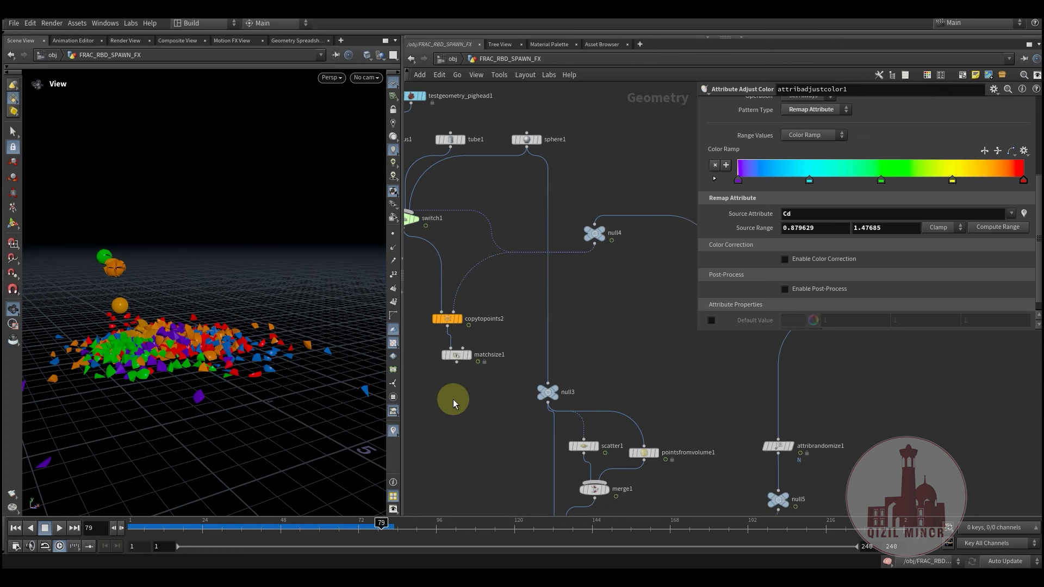
{"action": "scroll", "coordinate": [468, 397], "scroll_direction": "down", "scroll_amount": 5}
{"action": "middle_click_drag", "start_coordinate": [477, 405], "coordinate": [440, 419]}
{"action": "middle_click_drag", "start_coordinate": [557, 372], "coordinate": [455, 367]}
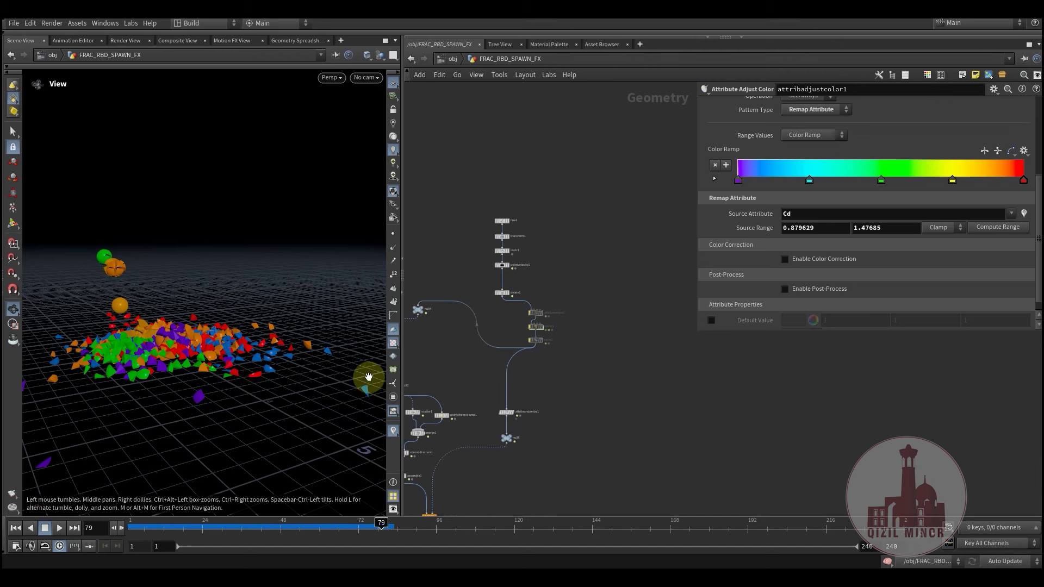
- Display color1 in the line point branch and examine its node info and random color settings
{"action": "scroll", "coordinate": [513, 294], "scroll_direction": "up", "scroll_amount": 3}
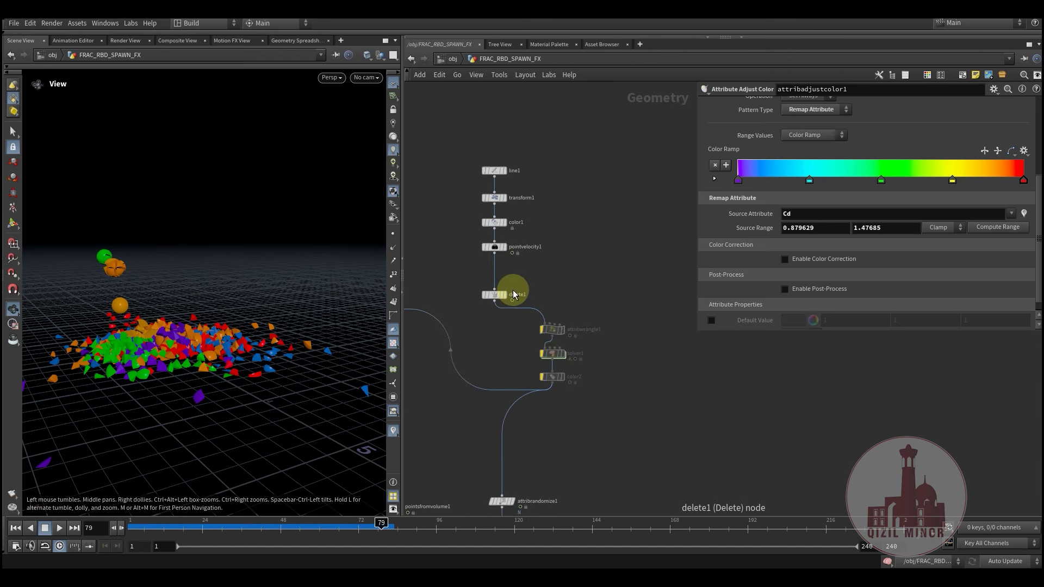
{"action": "scroll", "coordinate": [513, 291], "scroll_direction": "up", "scroll_amount": 4}
{"action": "middle_click_drag", "start_coordinate": [536, 204], "coordinate": [557, 349]}
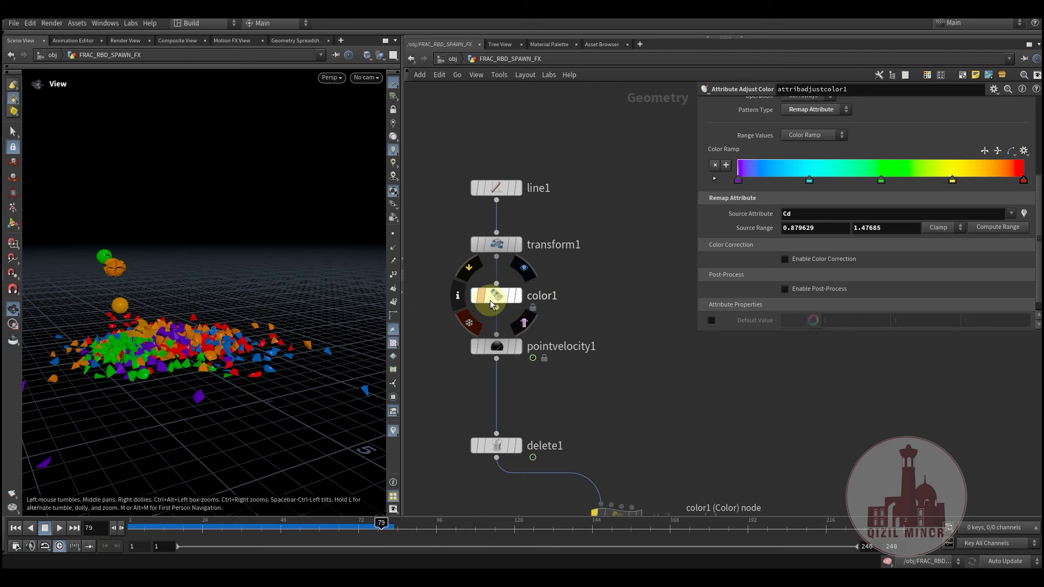
{"action": "left_click", "coordinate": [529, 275]}
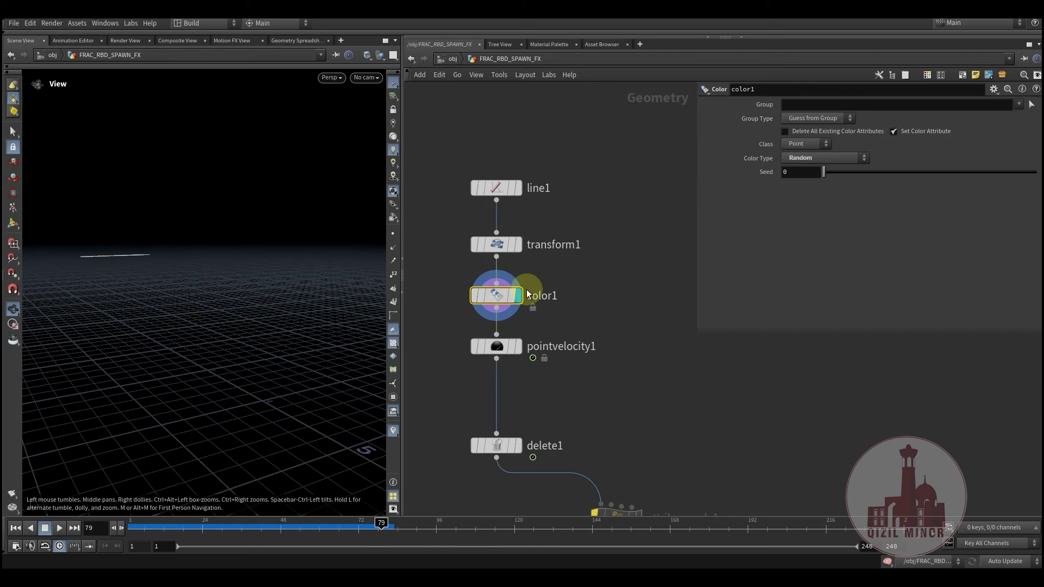
{"action": "middle_click", "coordinate": [489, 295]}
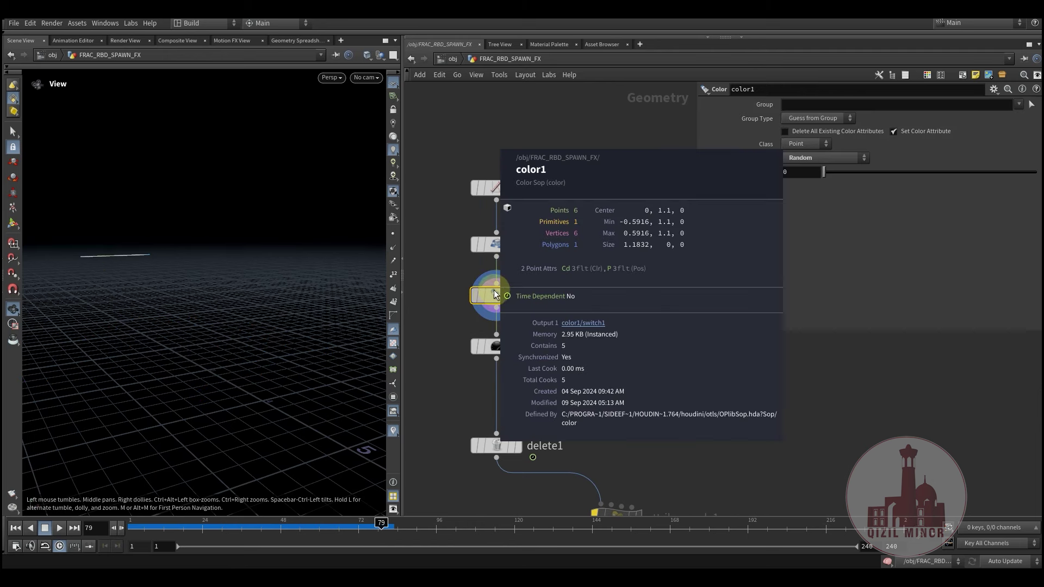
{"action": "left_click", "coordinate": [514, 267]}
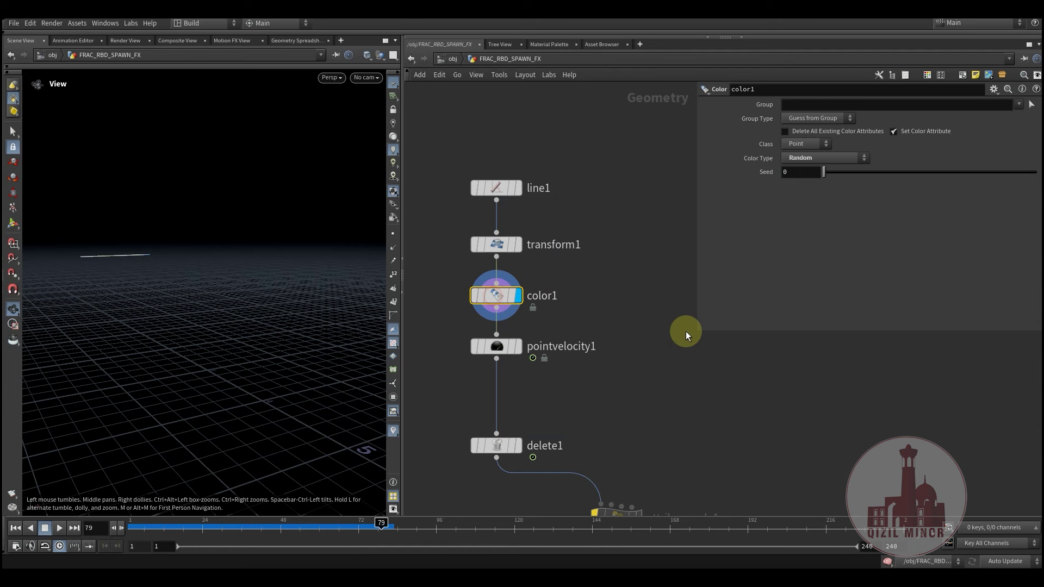
- Display copytopoints1, show its parameters and scrub the spawned spheres to frame 32
{"action": "middle_click_drag", "start_coordinate": [613, 405], "coordinate": [632, 187]}
{"action": "scroll", "coordinate": [529, 348], "scroll_direction": "down", "scroll_amount": 4}
{"action": "middle_click_drag", "start_coordinate": [478, 435], "coordinate": [525, 356]}
{"action": "scroll", "coordinate": [512, 363], "scroll_direction": "up", "scroll_amount": 3}
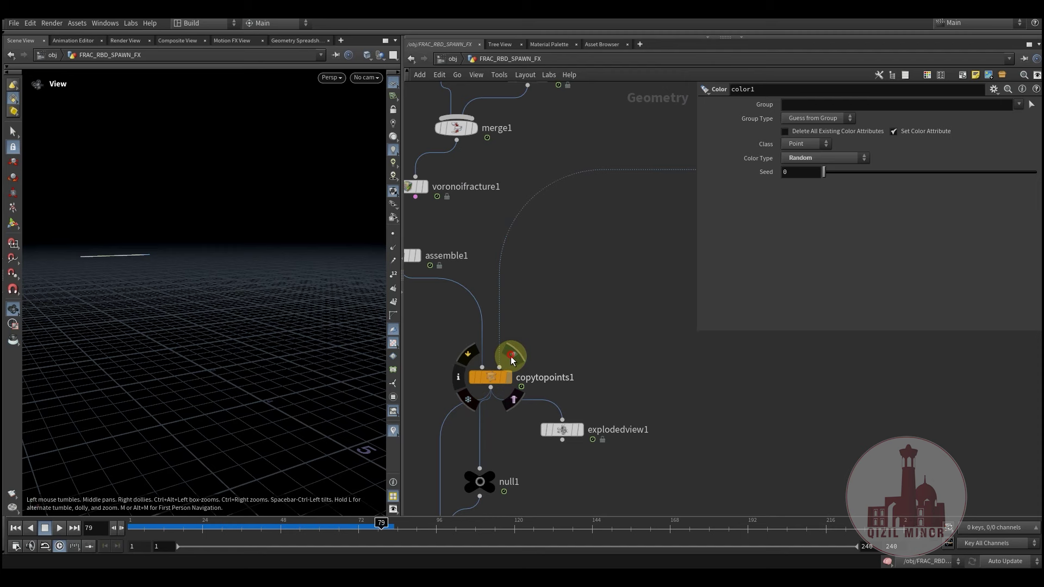
{"action": "left_click", "coordinate": [510, 357]}
{"action": "left_click", "coordinate": [490, 376]}
{"action": "left_click_drag", "start_coordinate": [196, 525], "coordinate": [229, 525]}
- Orbit around the spawned sphere and scrub the copytopoints1 output back to frame 1
{"action": "middle_click_drag", "start_coordinate": [479, 472], "coordinate": [509, 257]}
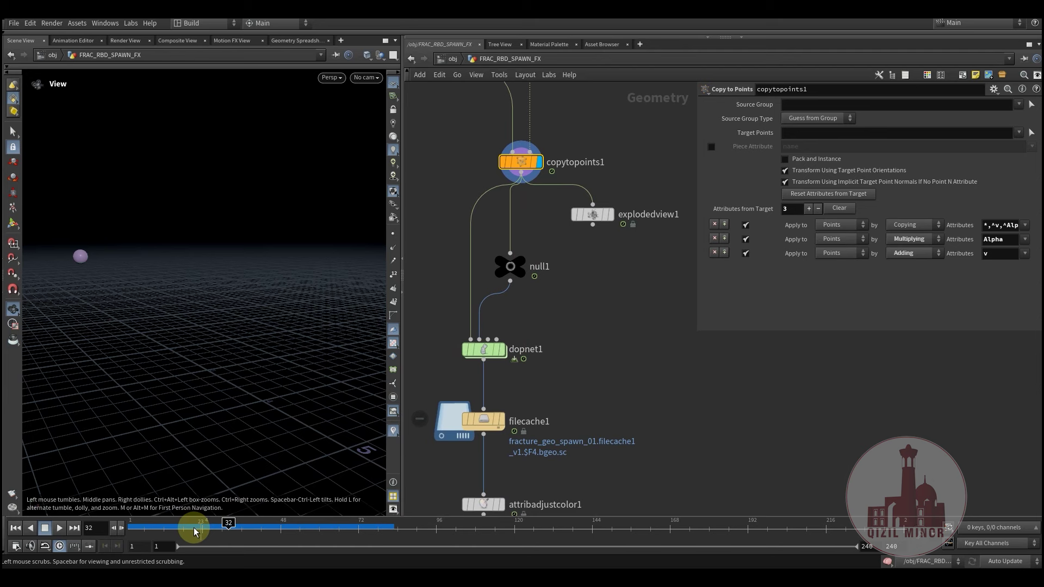
{"action": "left_click_drag", "start_coordinate": [156, 513], "coordinate": [99, 517]}
{"action": "left_click_drag", "start_coordinate": [308, 327], "coordinate": [409, 409]}
{"action": "left_click_drag", "start_coordinate": [229, 523], "coordinate": [111, 524]}
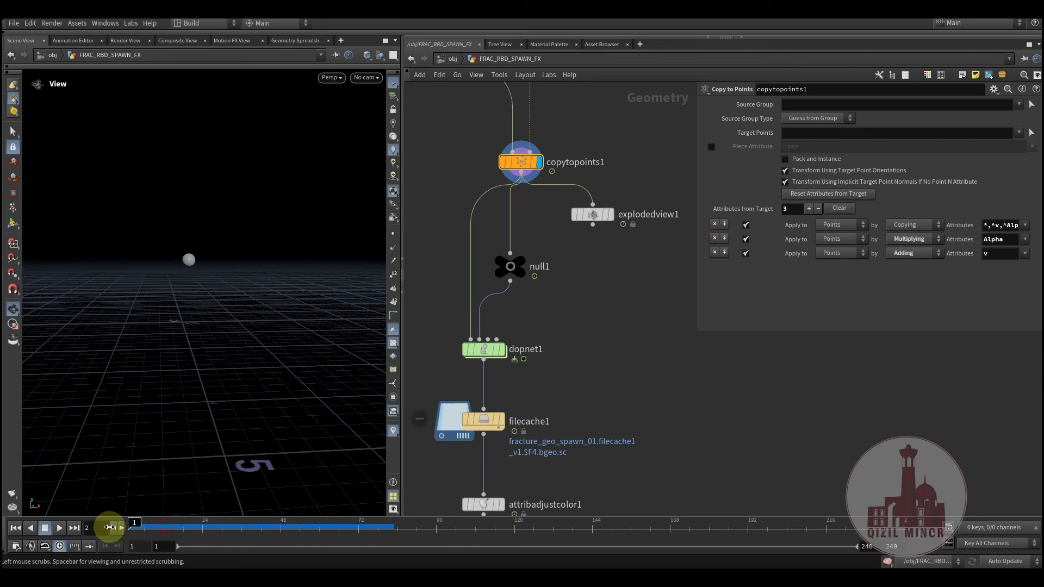
- Select attribwrangle1, solver1 and color2 in the line point branch and turn off their bypass
{"action": "middle_click_drag", "start_coordinate": [533, 361], "coordinate": [592, 356]}
{"action": "left_click_drag", "start_coordinate": [592, 356], "coordinate": [548, 243]}
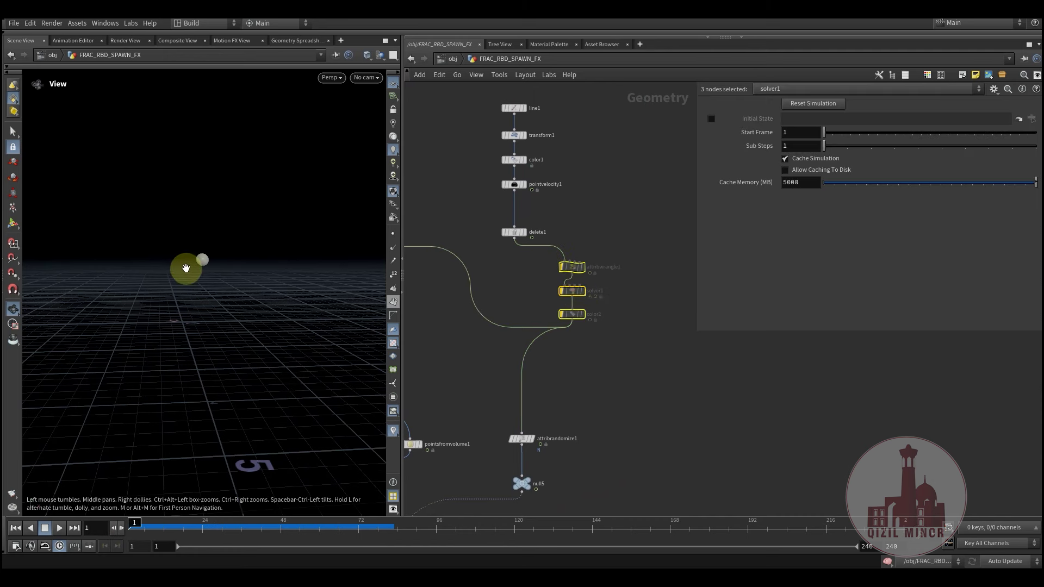
{"action": "middle_click_drag", "start_coordinate": [476, 366], "coordinate": [453, 387]}
{"action": "scroll", "coordinate": [578, 368], "scroll_direction": "up", "scroll_amount": 3}
{"action": "left_click", "coordinate": [570, 370]}
{"action": "middle_click_drag", "start_coordinate": [568, 371], "coordinate": [564, 396]}
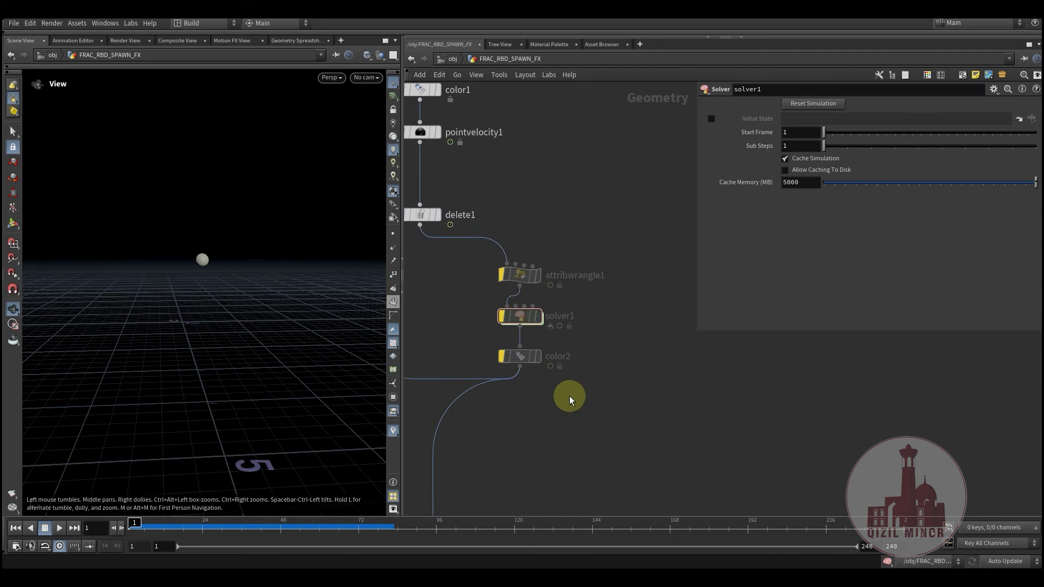
{"action": "left_click_drag", "start_coordinate": [572, 393], "coordinate": [503, 240]}
{"action": "mouse_move", "coordinate": [513, 275]}
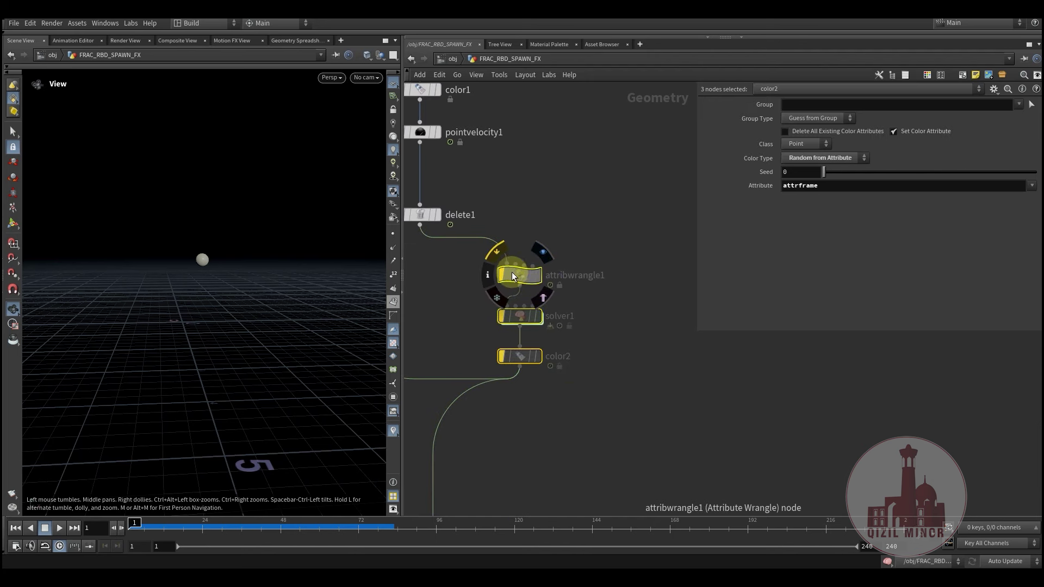
{"action": "left_click", "coordinate": [497, 251]}
- Show attribwrangle1's parameters and examine the VEX lines that initialise currframe and attrframe to -1
{"action": "left_click", "coordinate": [496, 294]}
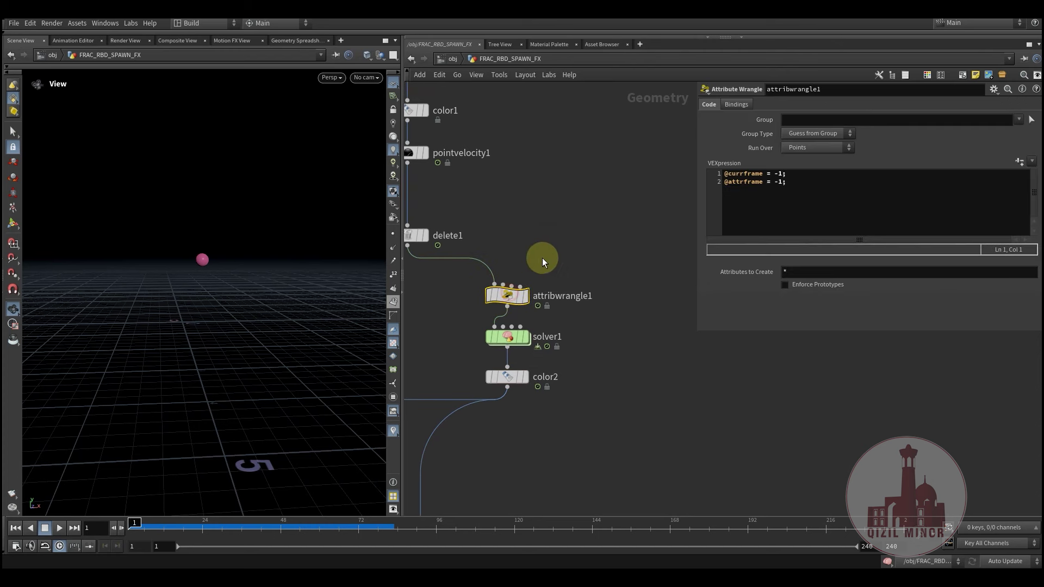
{"action": "left_click_drag", "start_coordinate": [786, 235], "coordinate": [713, 166]}
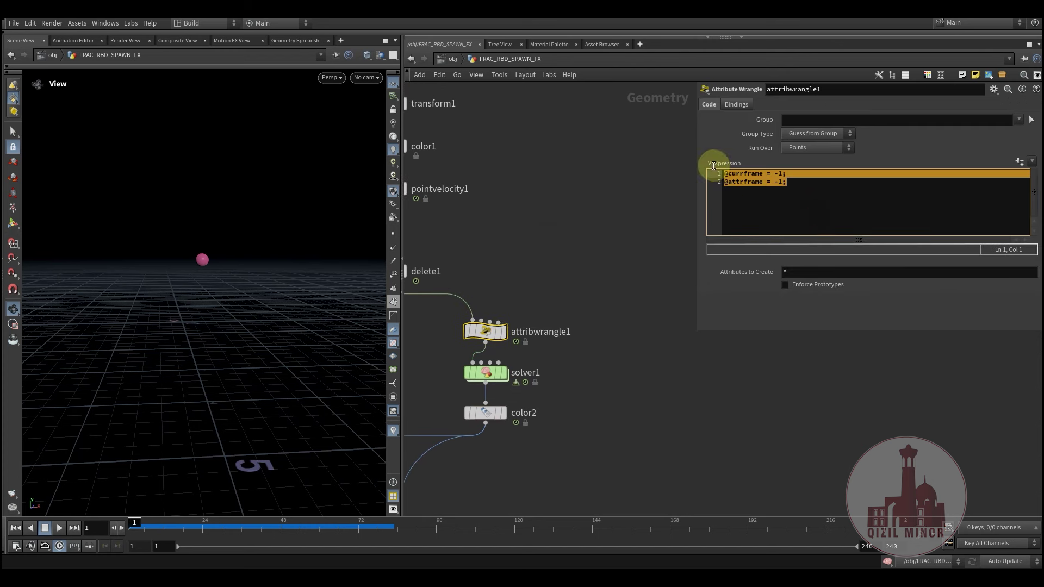
{"action": "left_click", "coordinate": [766, 223]}
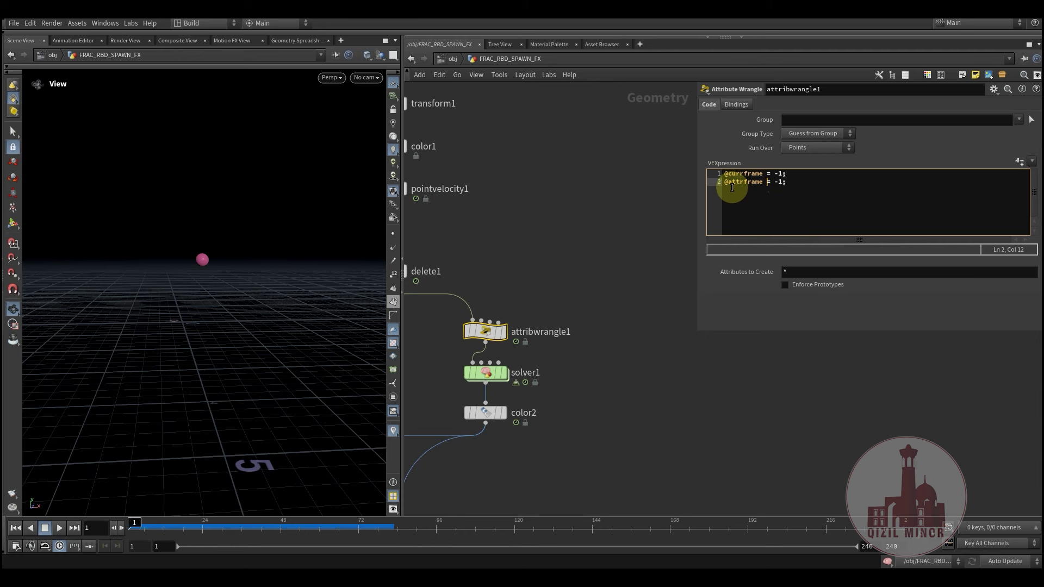
{"action": "middle_click_drag", "start_coordinate": [546, 247], "coordinate": [592, 224]}
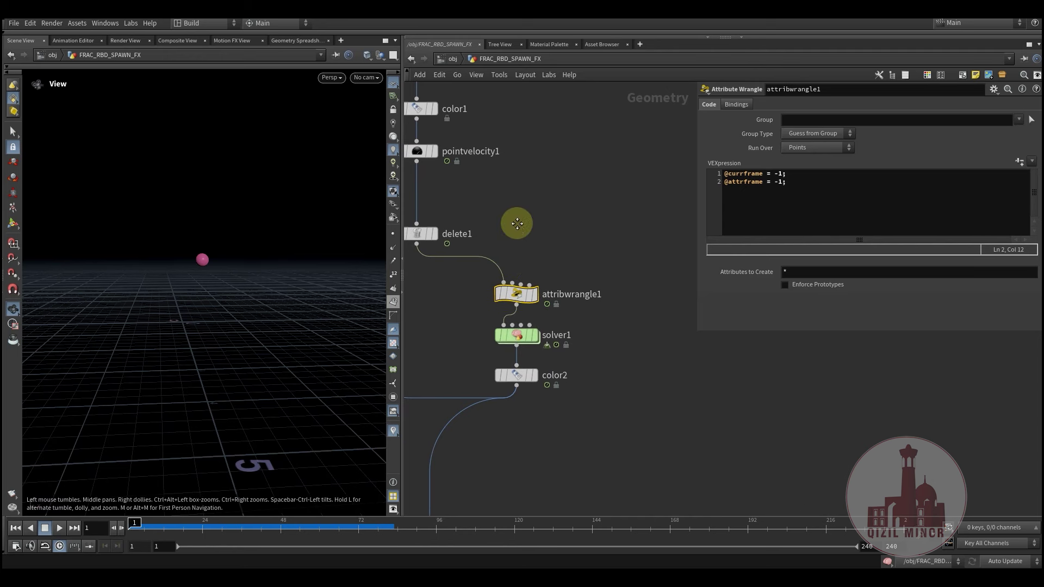
{"action": "middle_click_drag", "start_coordinate": [435, 230], "coordinate": [468, 276]}
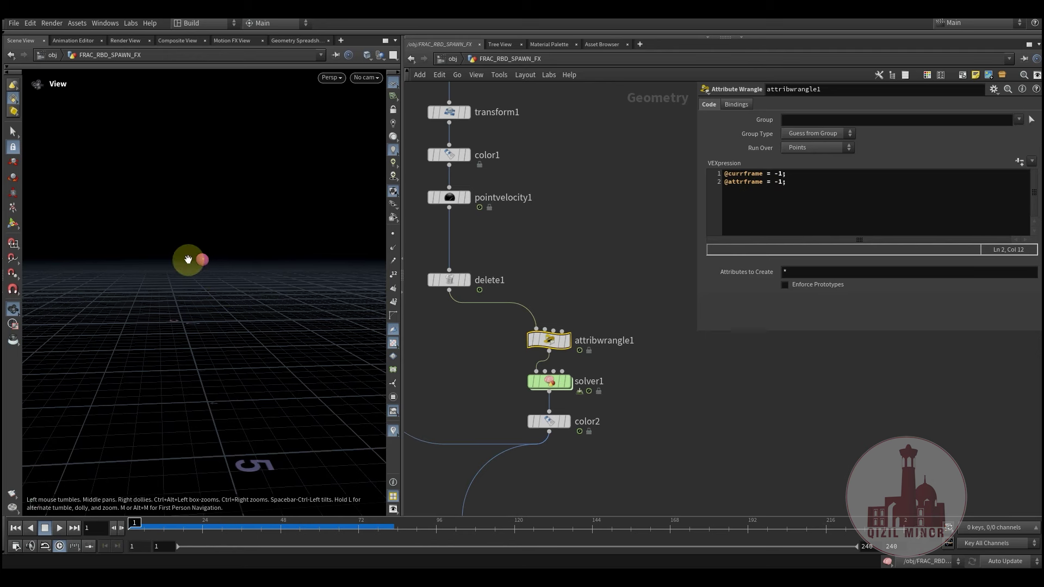
{"action": "middle_click_drag", "start_coordinate": [584, 275], "coordinate": [554, 285]}
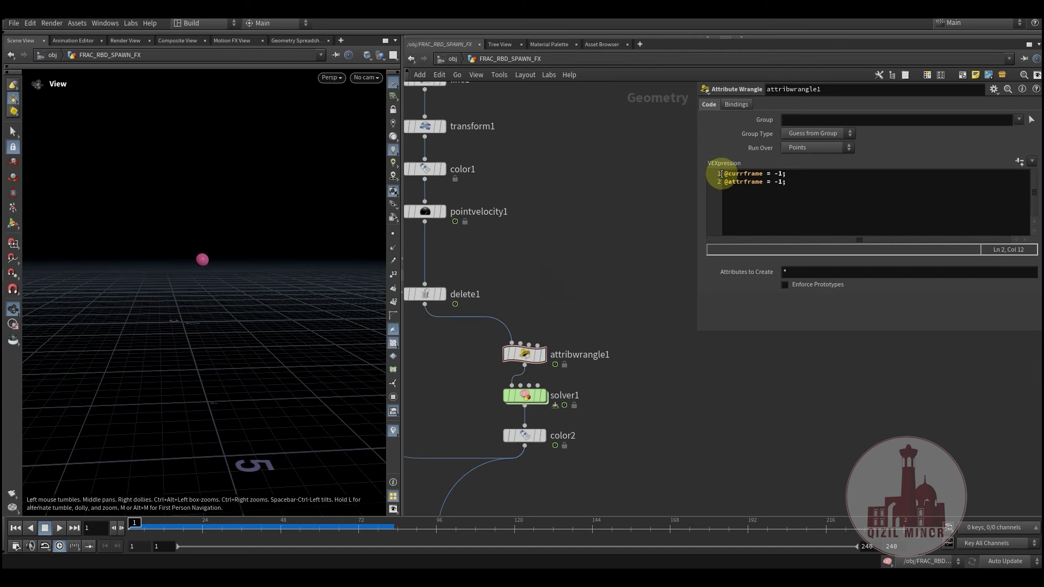
{"action": "left_click_drag", "start_coordinate": [721, 174], "coordinate": [790, 173]}
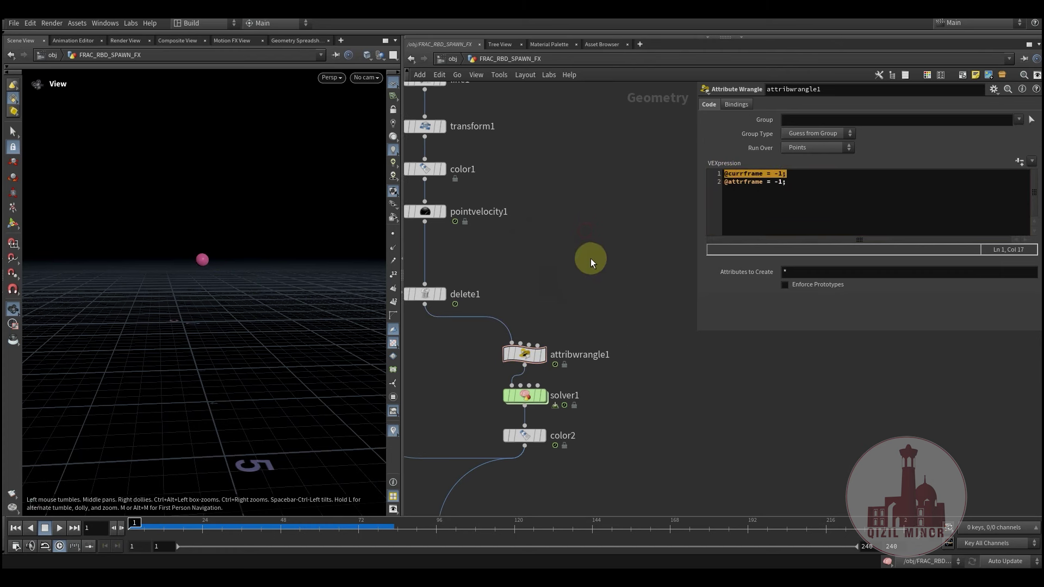
{"action": "middle_click_drag", "start_coordinate": [591, 259], "coordinate": [580, 293]}
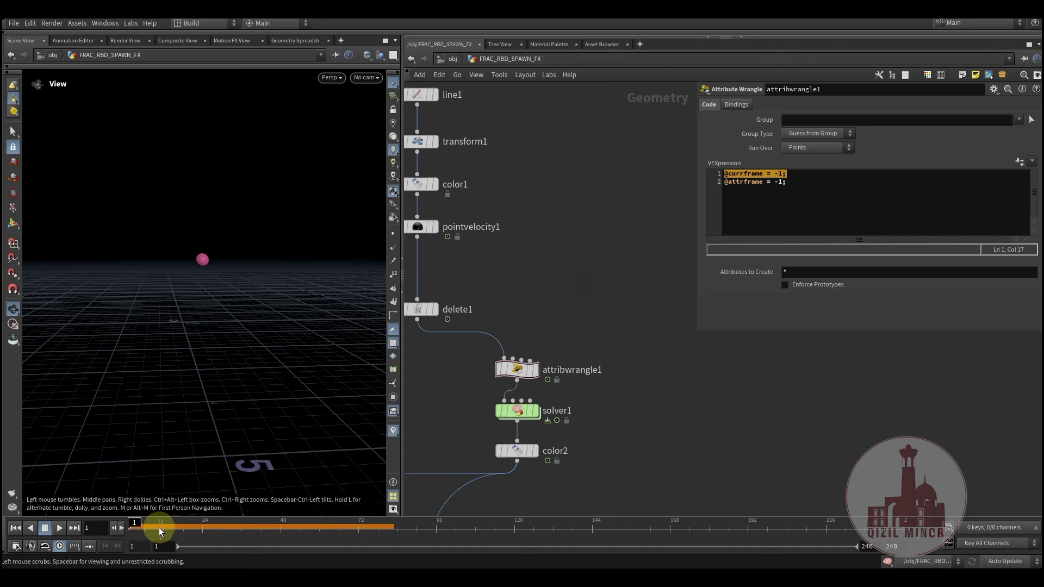
- Scrub the coloured spawned spheres to frame 31 and back to frame 1
{"action": "left_click_drag", "start_coordinate": [150, 526], "coordinate": [225, 525]}
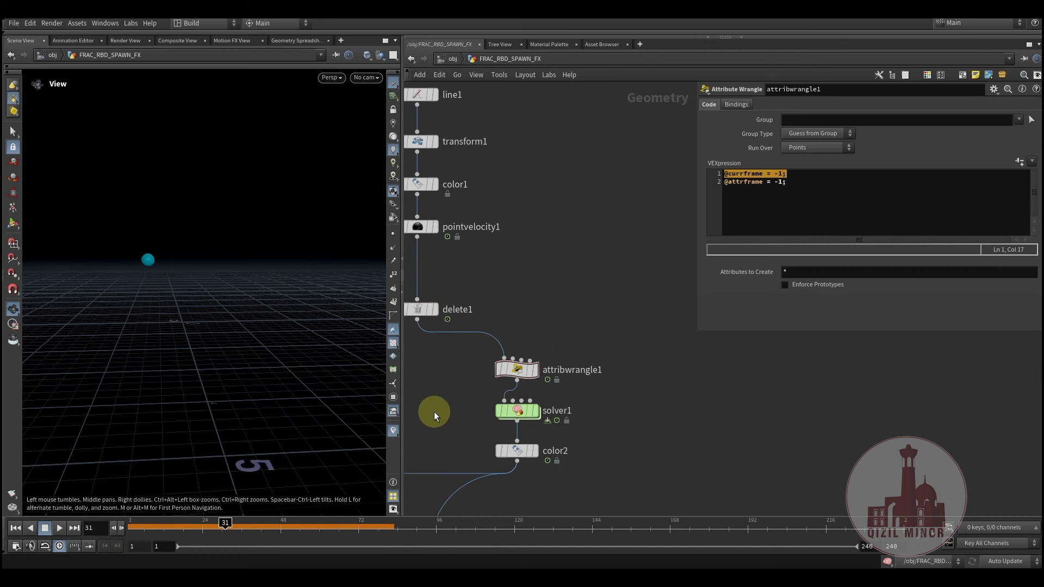
{"action": "middle_click_drag", "start_coordinate": [473, 399], "coordinate": [475, 366]}
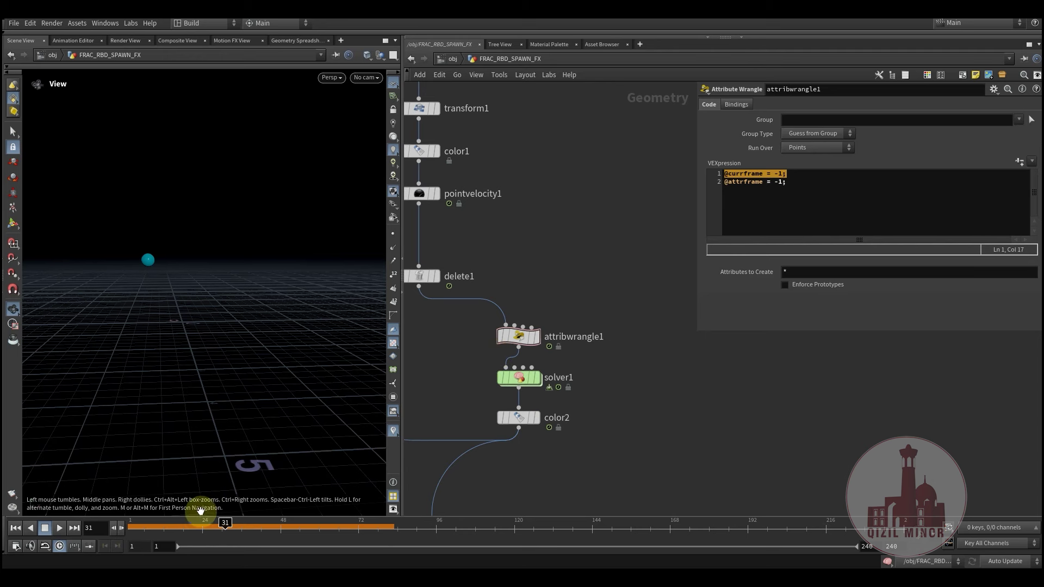
{"action": "left_click_drag", "start_coordinate": [164, 531], "coordinate": [127, 525]}
{"action": "left_click", "coordinate": [127, 525]}
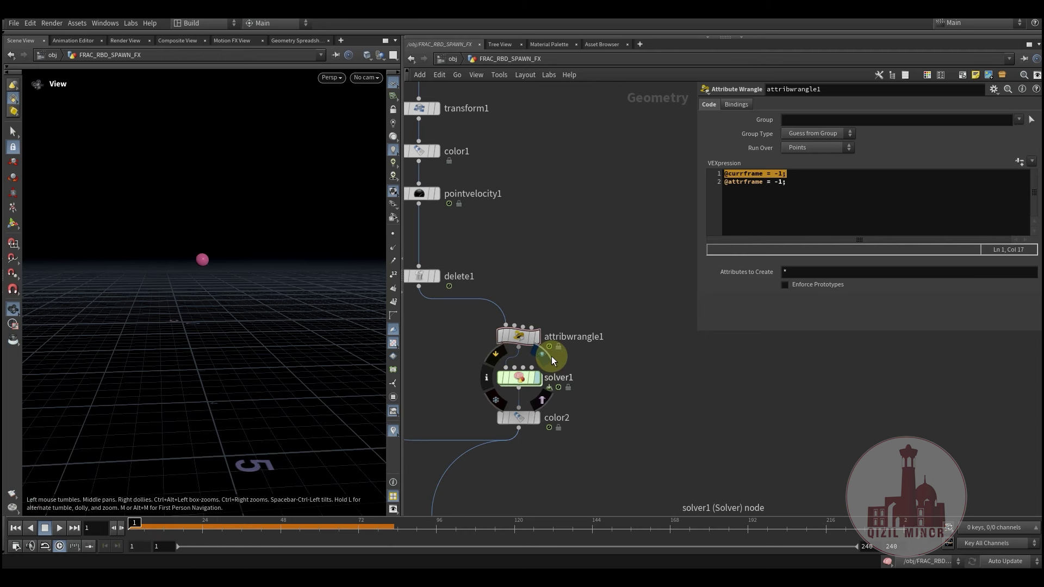
- Display solver1, and inside its network display merge1 and bypass blast1
{"action": "left_click", "coordinate": [551, 367]}
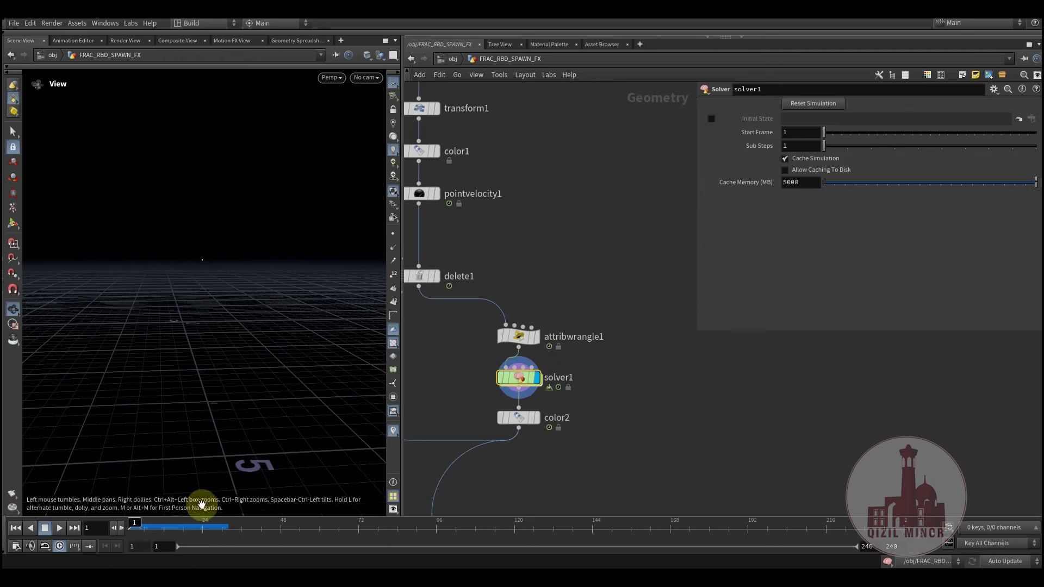
{"action": "double_click", "coordinate": [520, 380]}
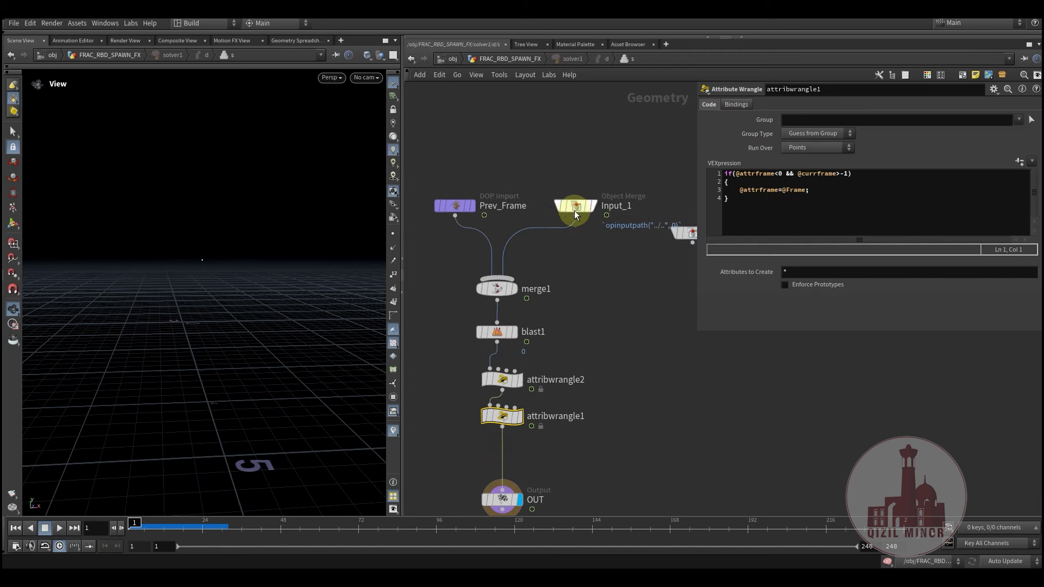
{"action": "left_click", "coordinate": [514, 289]}
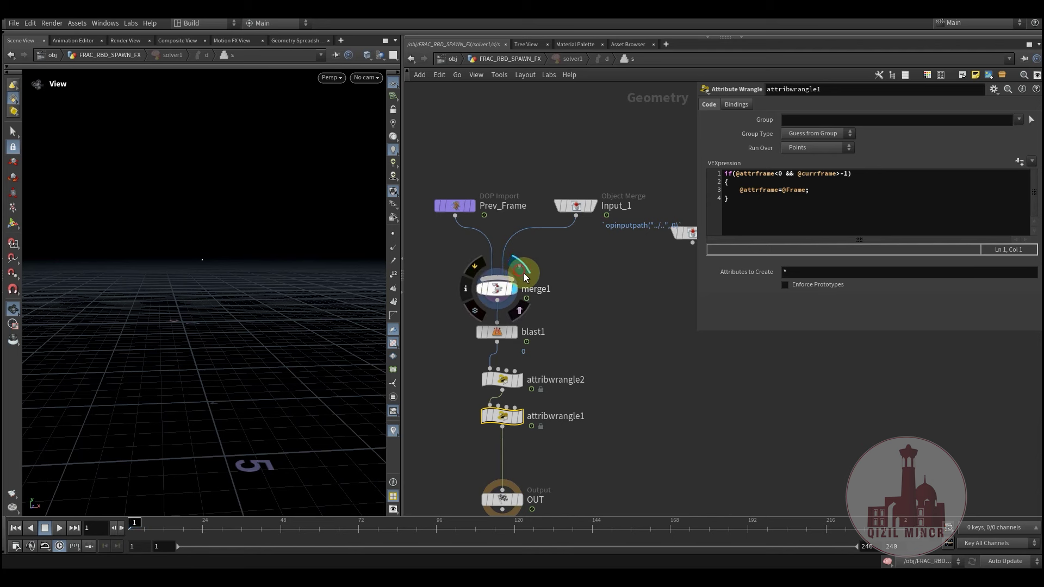
{"action": "scroll", "coordinate": [503, 298], "scroll_direction": "down", "scroll_amount": 2}
{"action": "left_click", "coordinate": [478, 270]}
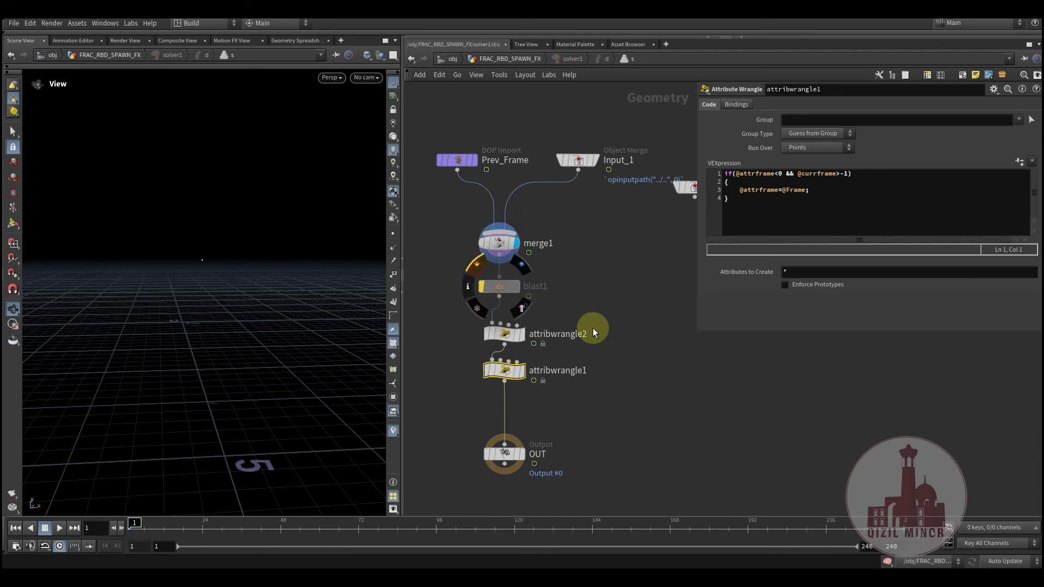
{"action": "middle_click_drag", "start_coordinate": [592, 266], "coordinate": [586, 240]}
{"action": "left_click", "coordinate": [509, 318]}
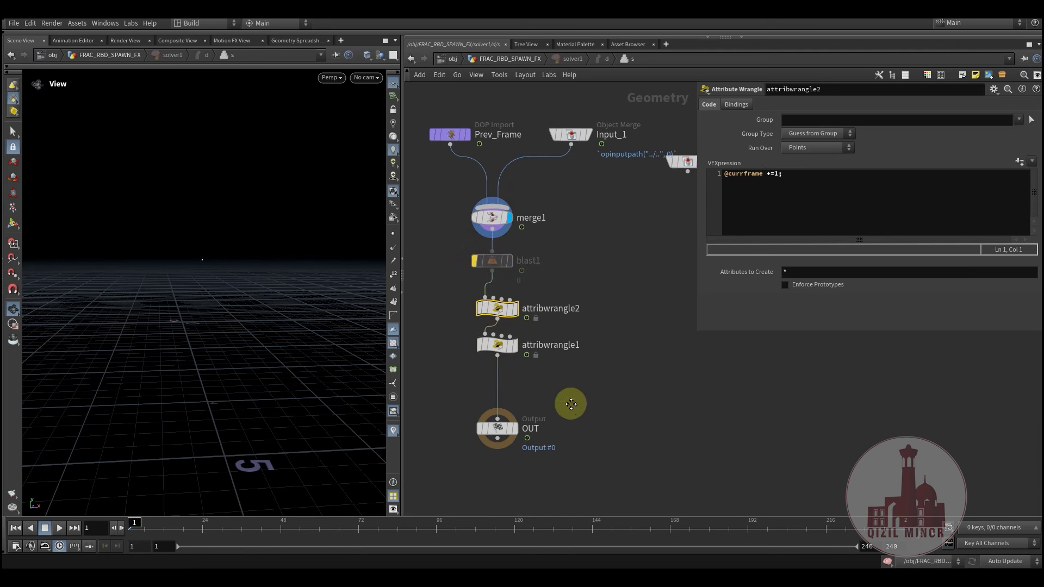
{"action": "left_click_drag", "start_coordinate": [799, 180], "coordinate": [704, 173]}
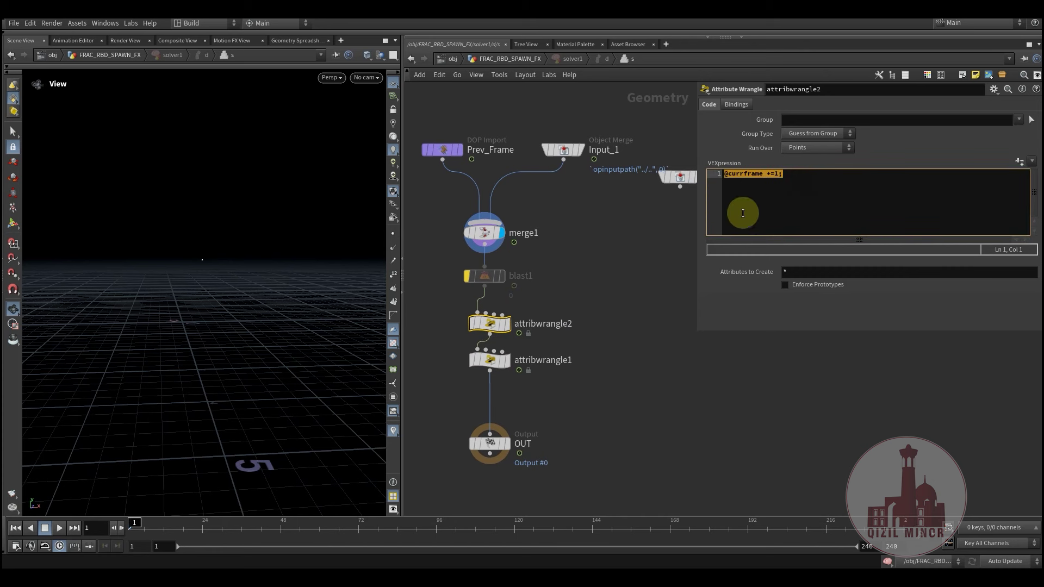
{"action": "left_click", "coordinate": [763, 174]}
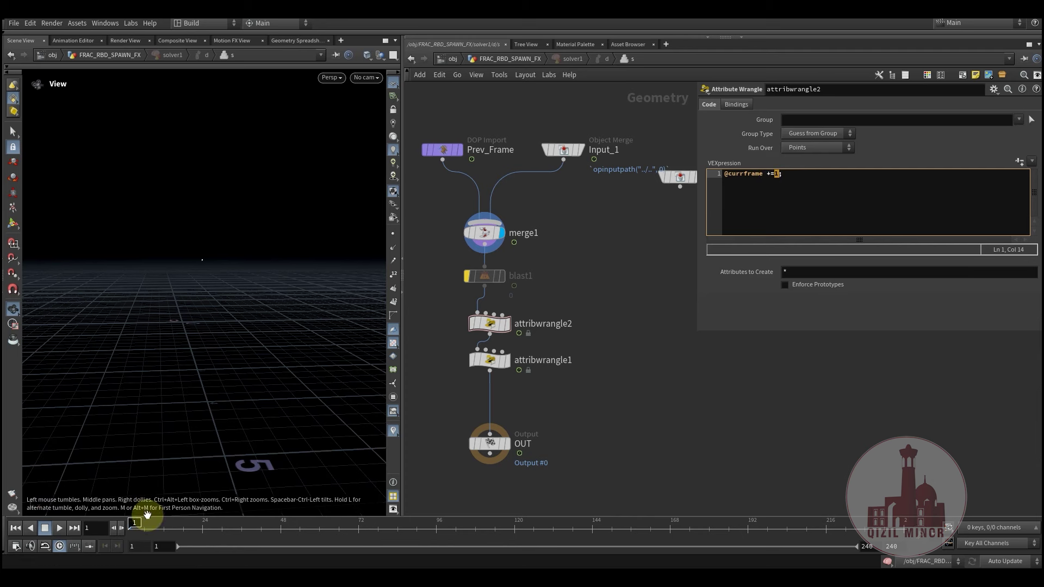
{"action": "middle_click_drag", "start_coordinate": [586, 274], "coordinate": [586, 277]}
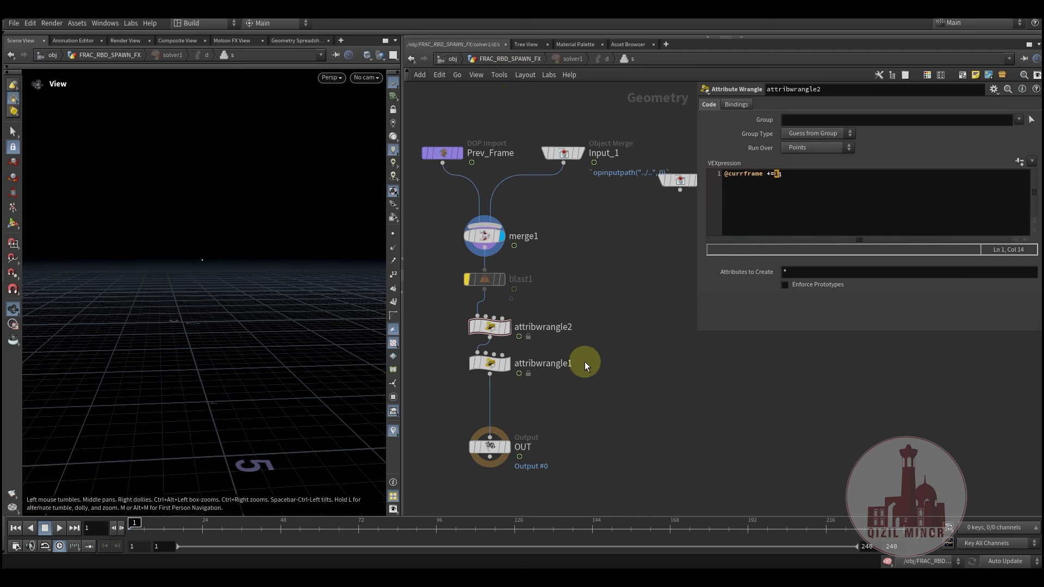
{"action": "middle_click_drag", "start_coordinate": [583, 345], "coordinate": [582, 302]}
- Return to the parent geometry network, display color2 and open its geometry spreadsheet beside the node graph
{"action": "left_click", "coordinate": [509, 59]}
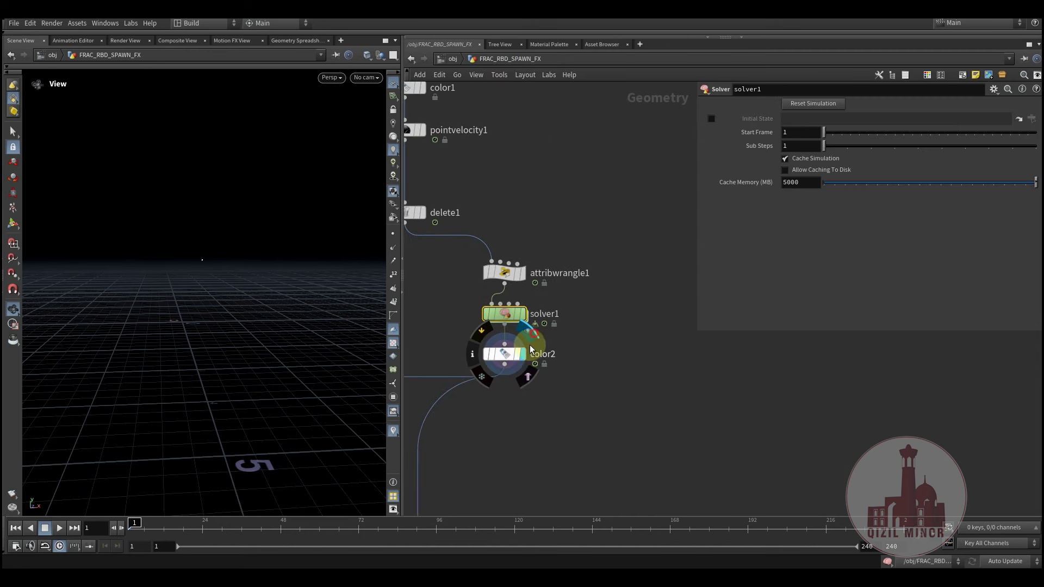
{"action": "right_click", "coordinate": [502, 355]}
{"action": "left_click", "coordinate": [530, 402]}
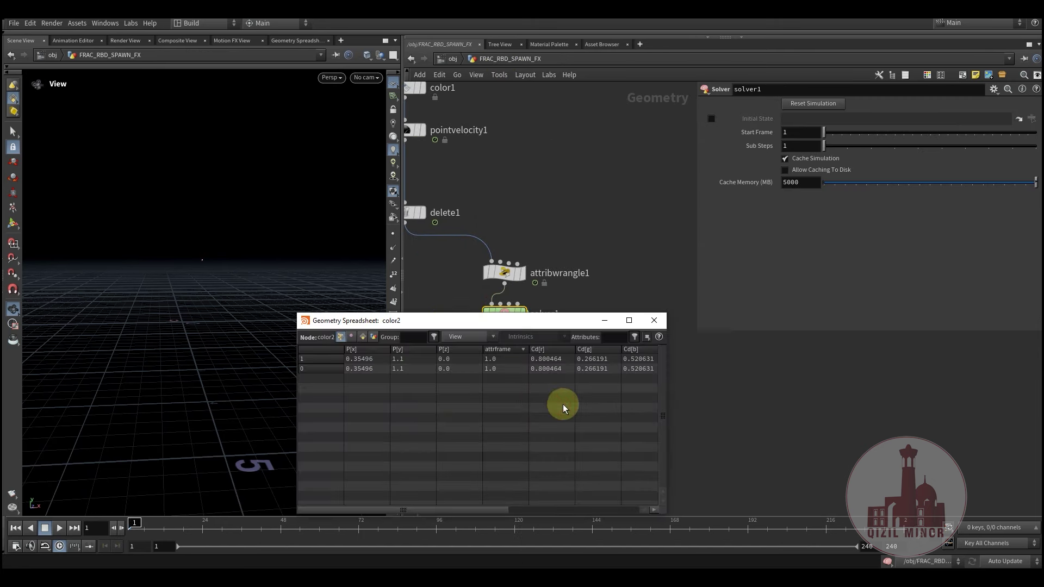
{"action": "left_click_drag", "start_coordinate": [477, 320], "coordinate": [798, 230]}
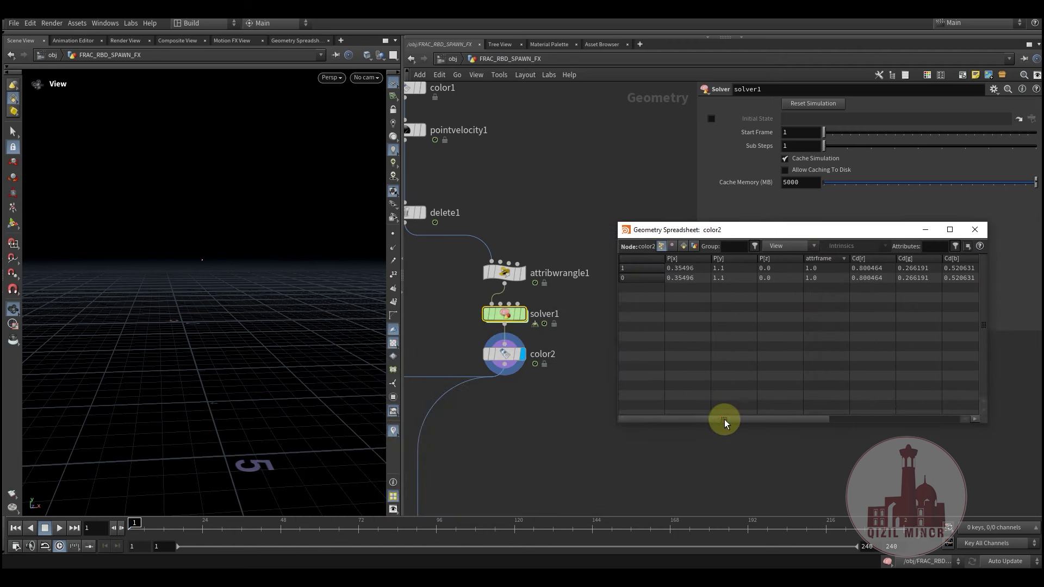
- Bring the currframe column into view in color2's spreadsheet and scrub to frame 12, then back to frame 8
{"action": "left_click_drag", "start_coordinate": [724, 419], "coordinate": [876, 413]}
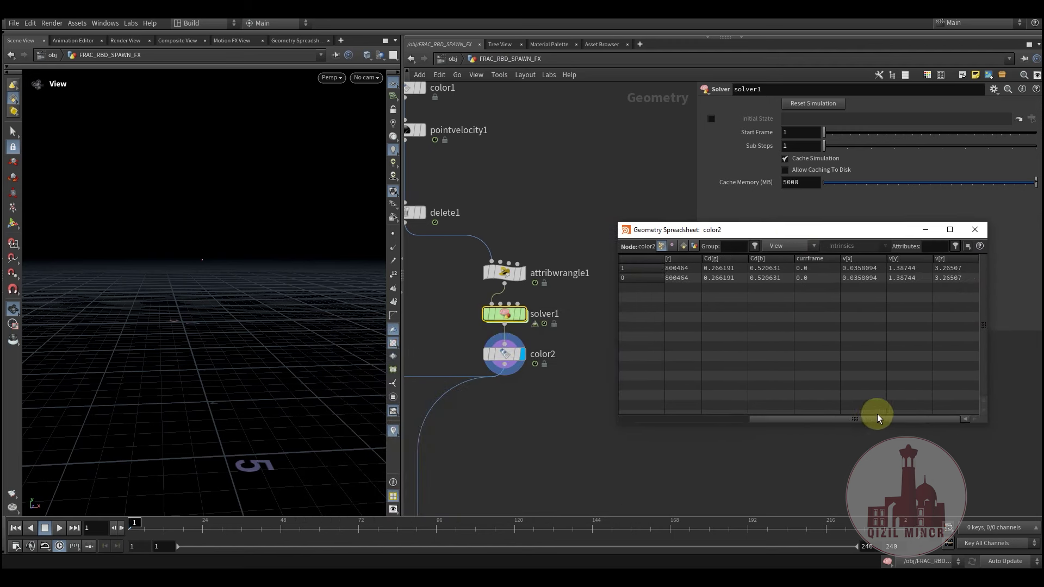
{"action": "left_click_drag", "start_coordinate": [134, 526], "coordinate": [163, 525]}
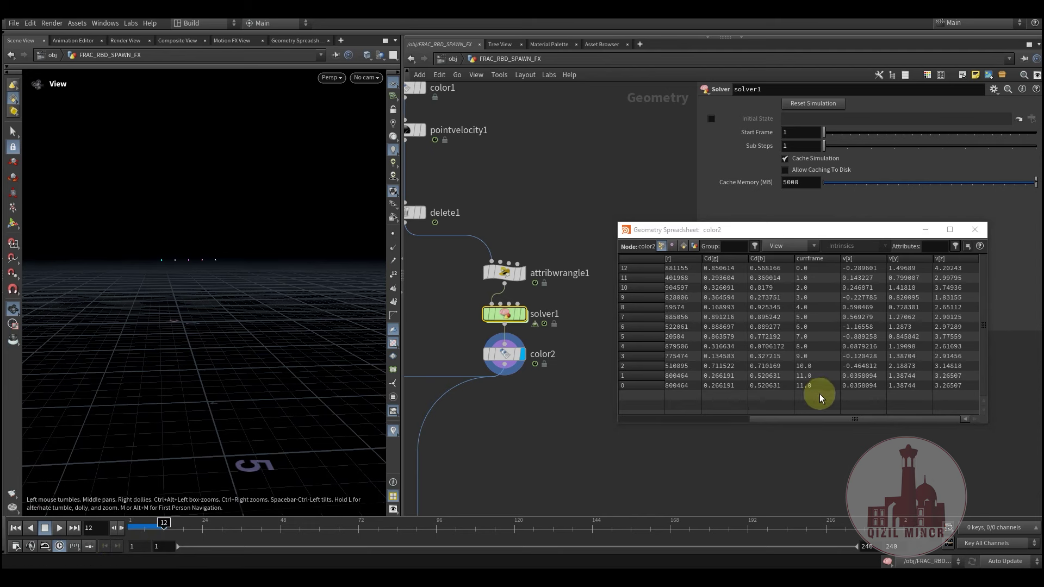
{"action": "left_click_drag", "start_coordinate": [188, 525], "coordinate": [153, 527]}
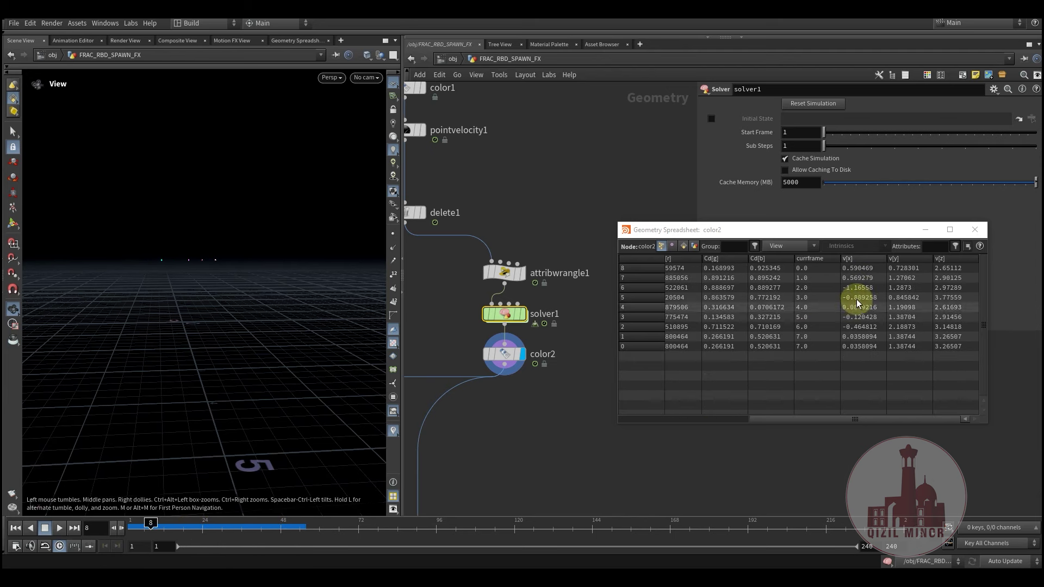
- Reenter solver1 to recheck attribwrangle2's expression, then select attribwrangle1 and move the spreadsheet clear of its code
{"action": "double_click", "coordinate": [500, 314]}
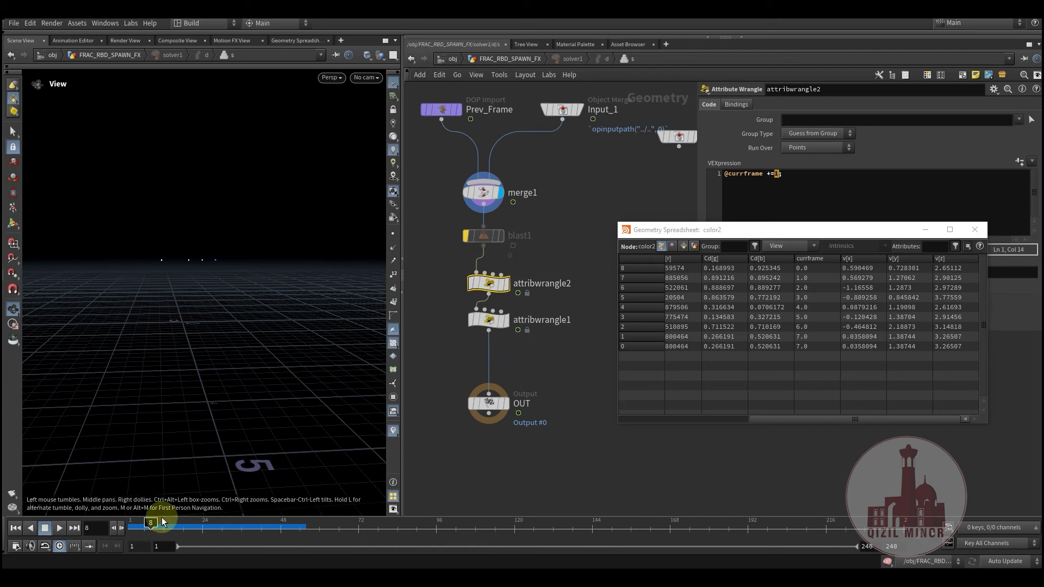
{"action": "left_click", "coordinate": [788, 200]}
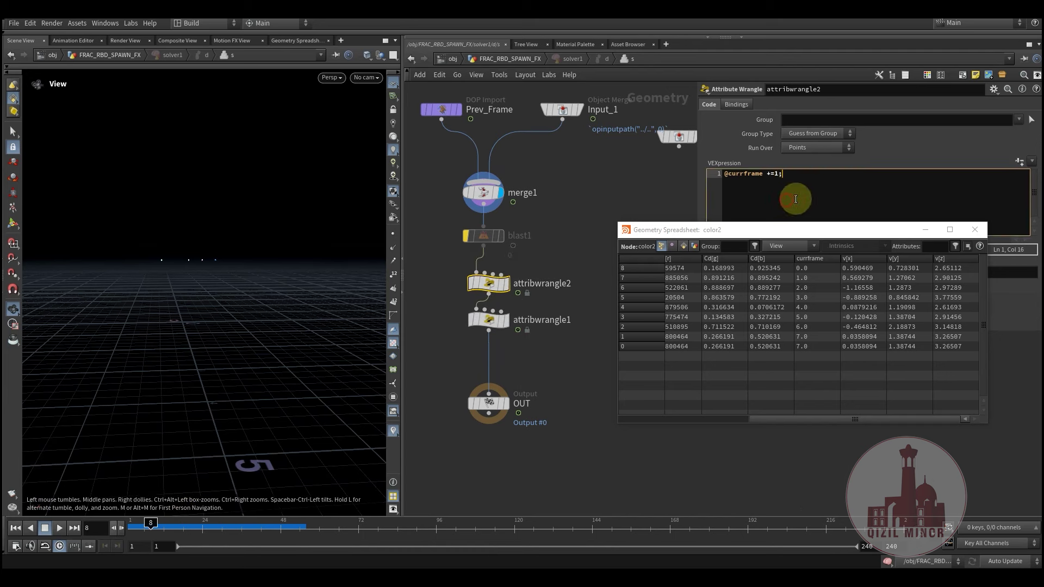
{"action": "left_click", "coordinate": [489, 320]}
{"action": "left_click_drag", "start_coordinate": [804, 239], "coordinate": [818, 318]}
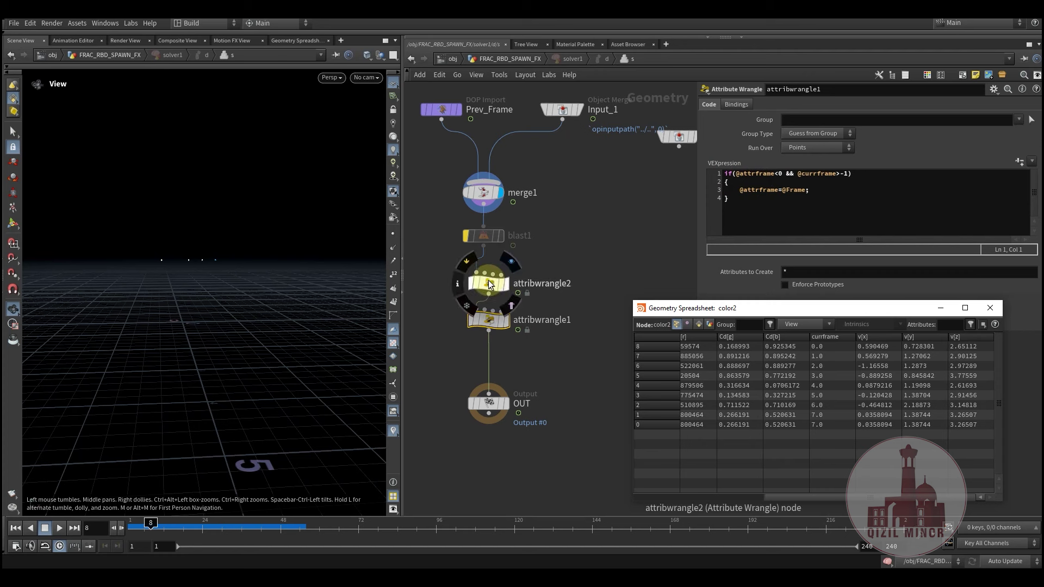
{"action": "left_click", "coordinate": [746, 178]}
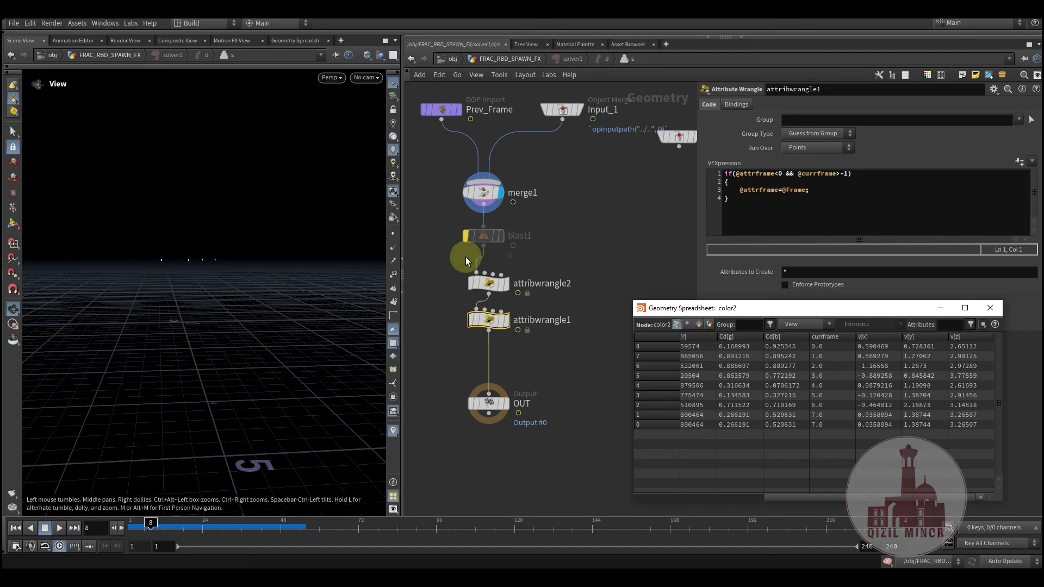
{"action": "mouse_move", "coordinate": [498, 284]}
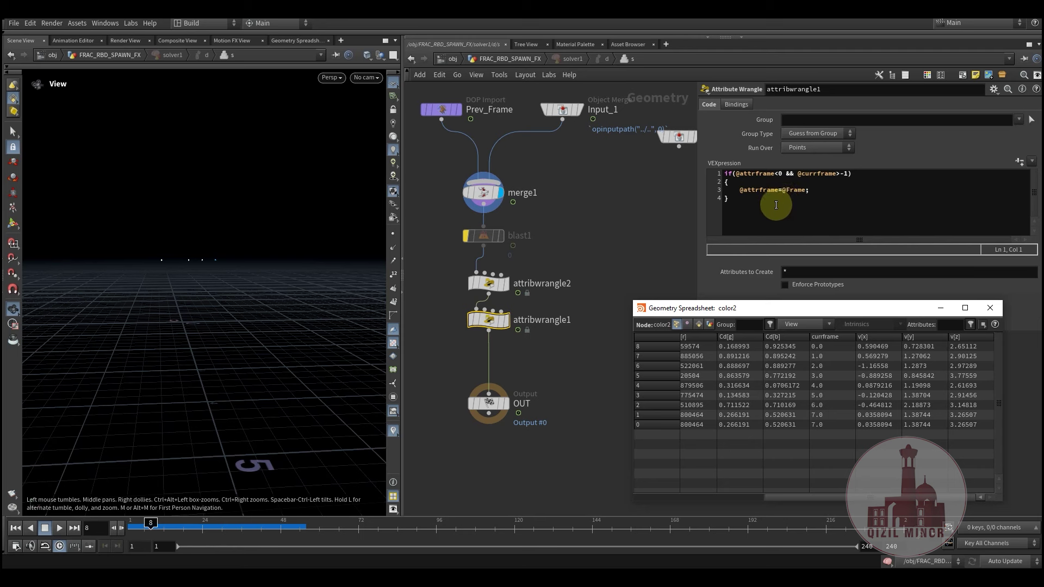
{"action": "left_click", "coordinate": [748, 193]}
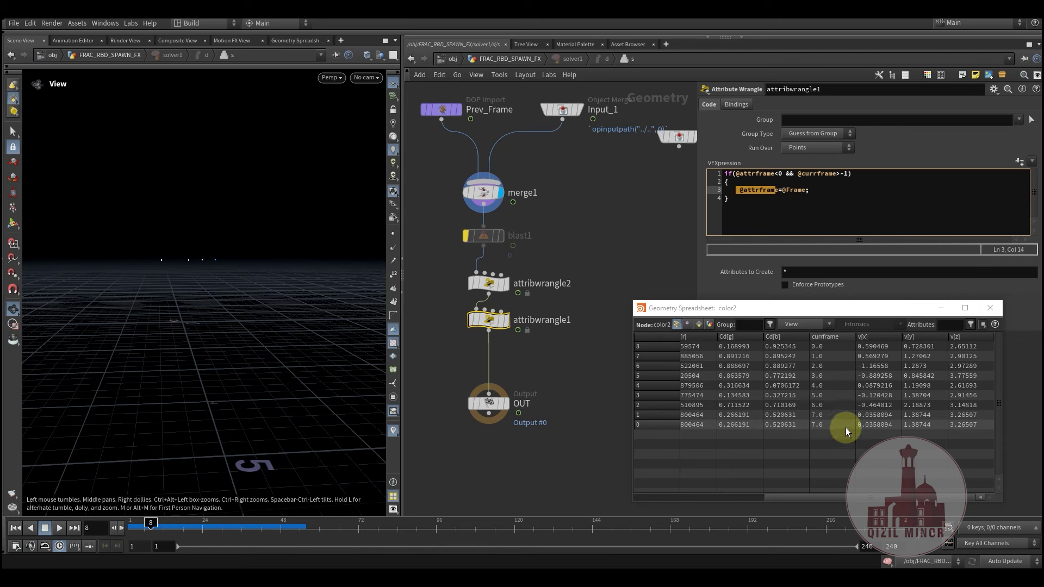
{"action": "left_click_drag", "start_coordinate": [808, 497], "coordinate": [650, 501]}
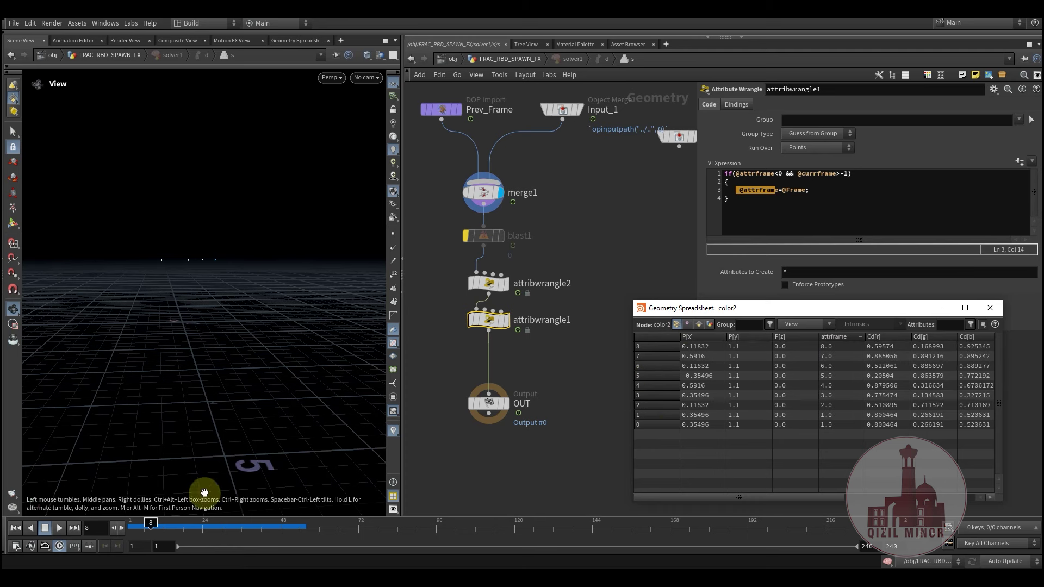
- Scrub to frame 21 to check color2's attrframe values, then close the spreadsheet and display the solver's OUT node
{"action": "mouse_move", "coordinate": [177, 528]}
{"action": "left_mouse_down"}
{"action": "mouse_move", "coordinate": [368, 531]}
{"action": "mouse_move", "coordinate": [112, 522]}
{"action": "mouse_move", "coordinate": [215, 519]}
{"action": "mouse_move", "coordinate": [186, 513]}
{"action": "mouse_move", "coordinate": [193, 522]}
{"action": "left_mouse_up"}
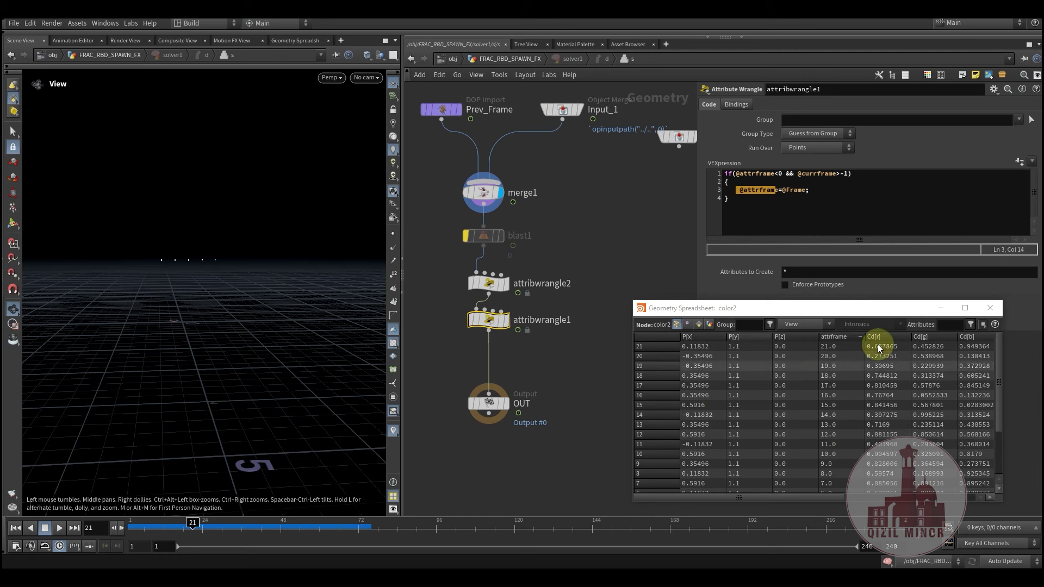
{"action": "left_click", "coordinate": [989, 309]}
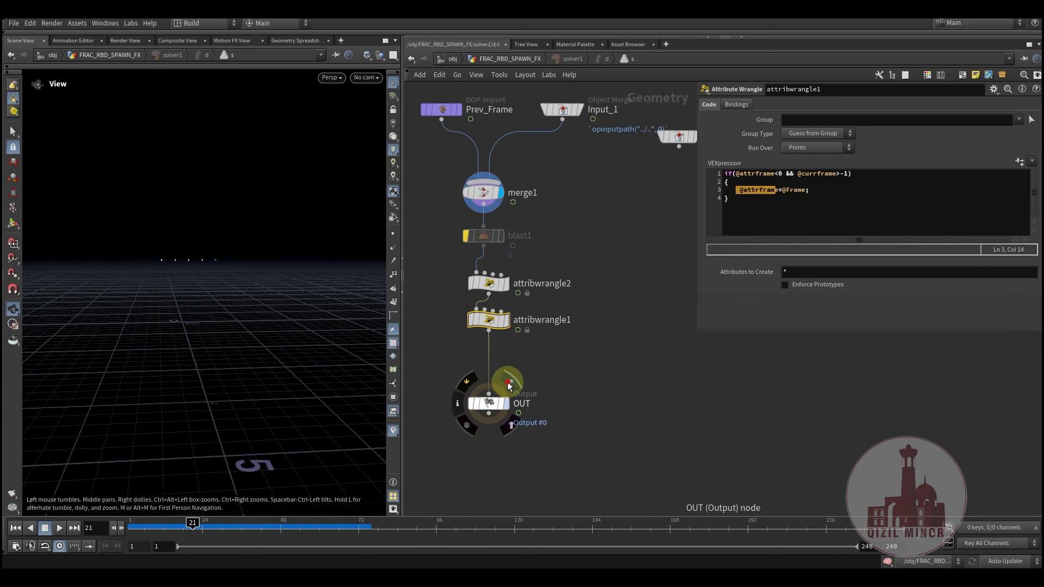
{"action": "left_click", "coordinate": [508, 384]}
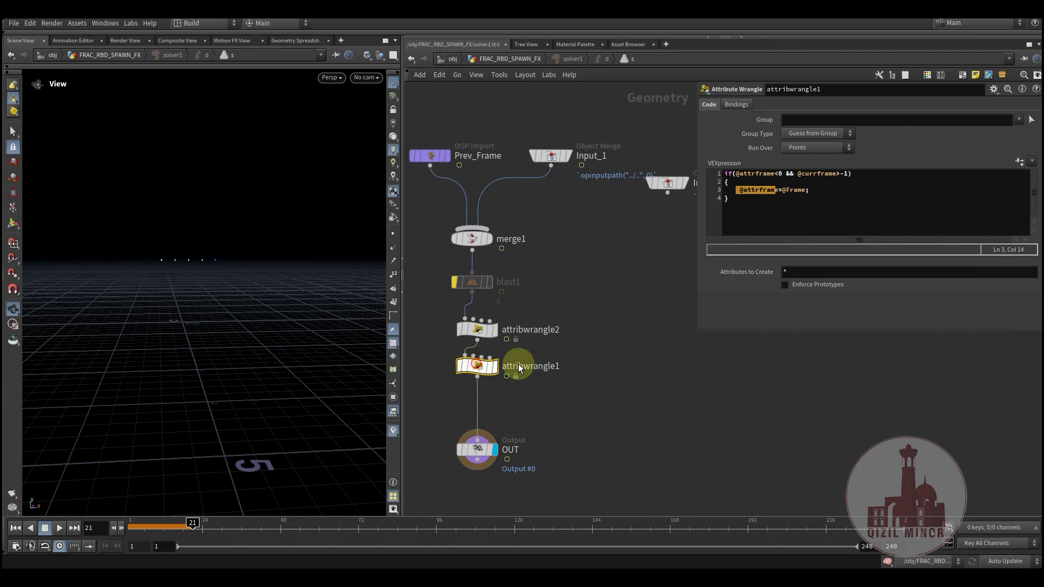
- Return to the parent geometry network, display copytopoints1 and scrub back to frame 1 to view the copied spheres
{"action": "middle_click_drag", "start_coordinate": [556, 180], "coordinate": [556, 200]}
{"action": "left_click", "coordinate": [524, 64]}
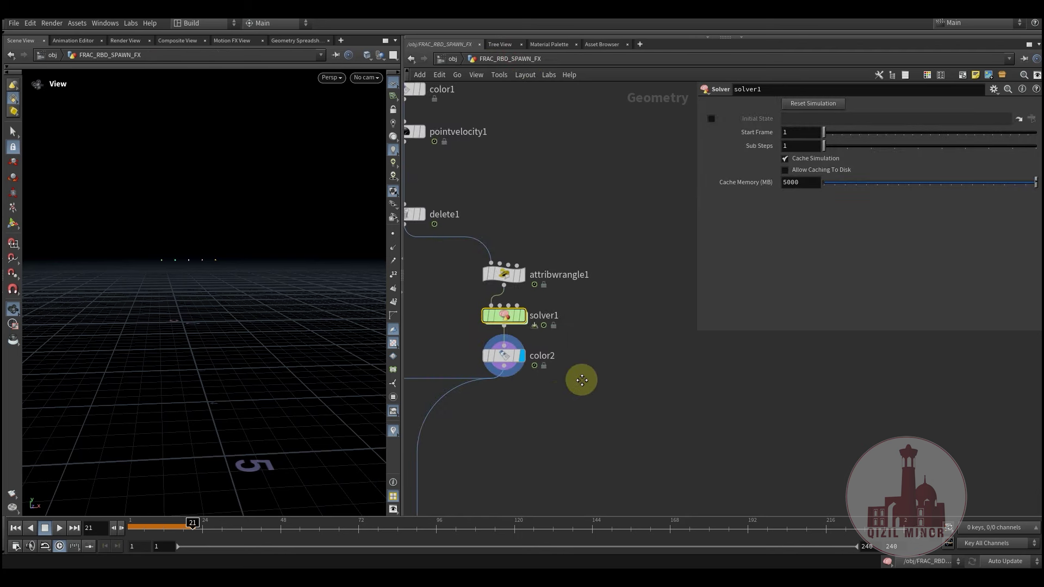
{"action": "middle_click_drag", "start_coordinate": [566, 327], "coordinate": [589, 94]}
{"action": "scroll", "coordinate": [549, 250], "scroll_direction": "down", "scroll_amount": 2}
{"action": "middle_click_drag", "start_coordinate": [464, 288], "coordinate": [514, 292]}
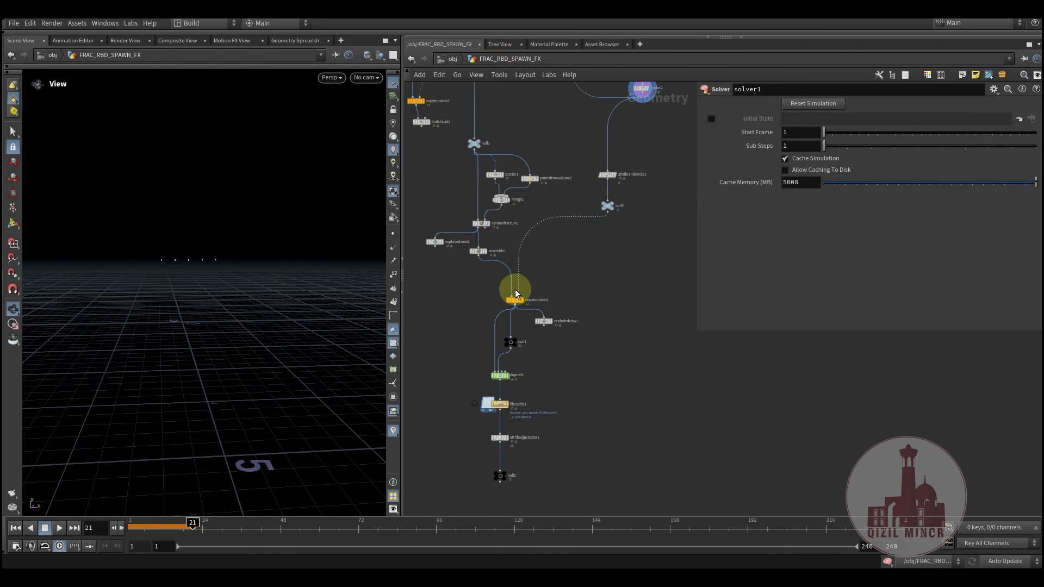
{"action": "scroll", "coordinate": [515, 290], "scroll_direction": "up", "scroll_amount": 3}
{"action": "left_click", "coordinate": [533, 302]}
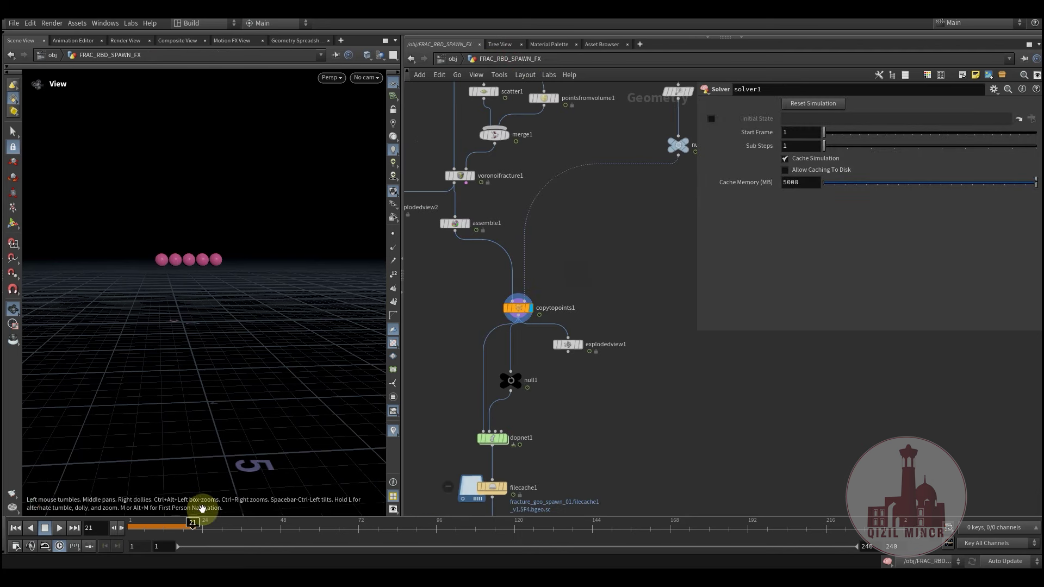
{"action": "left_click_drag", "start_coordinate": [193, 525], "coordinate": [85, 526]}
{"action": "left_click_drag", "start_coordinate": [158, 527], "coordinate": [119, 512]}
- Display color2 and then solver1 in the point branch, look inside solver1 at the bypassed blast1, and return to the parent network
{"action": "middle_click_drag", "start_coordinate": [686, 163], "coordinate": [552, 370]}
{"action": "middle_click_drag", "start_coordinate": [624, 248], "coordinate": [542, 376]}
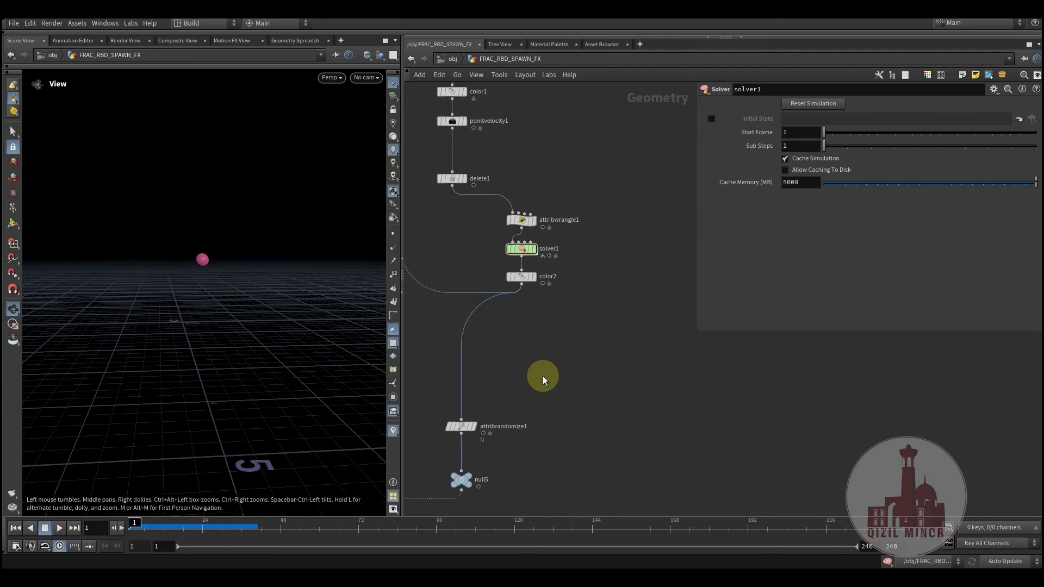
{"action": "scroll", "coordinate": [545, 296], "scroll_direction": "up", "scroll_amount": 3}
{"action": "middle_click_drag", "start_coordinate": [543, 303], "coordinate": [544, 351]}
{"action": "left_click", "coordinate": [538, 315]}
{"action": "left_click", "coordinate": [518, 314]}
{"action": "mouse_move", "coordinate": [519, 289]}
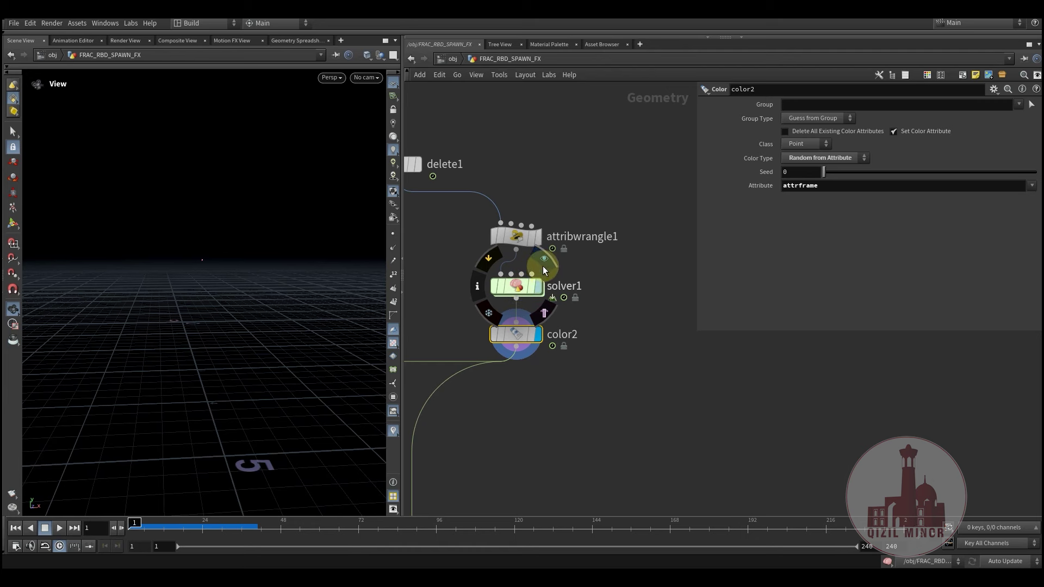
{"action": "left_click", "coordinate": [519, 287]}
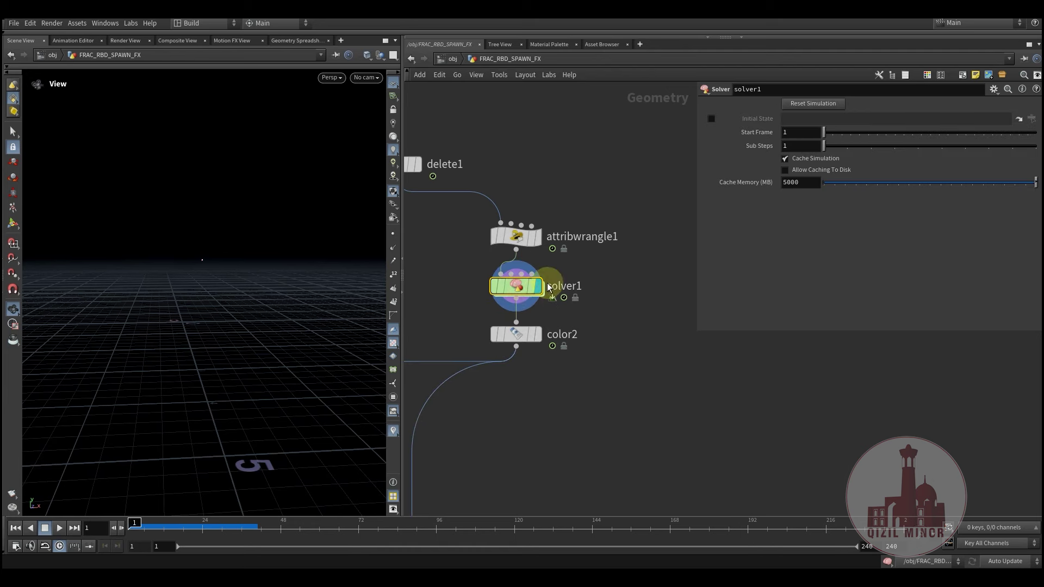
{"action": "double_click", "coordinate": [520, 287]}
{"action": "middle_click_drag", "start_coordinate": [549, 311], "coordinate": [574, 298]}
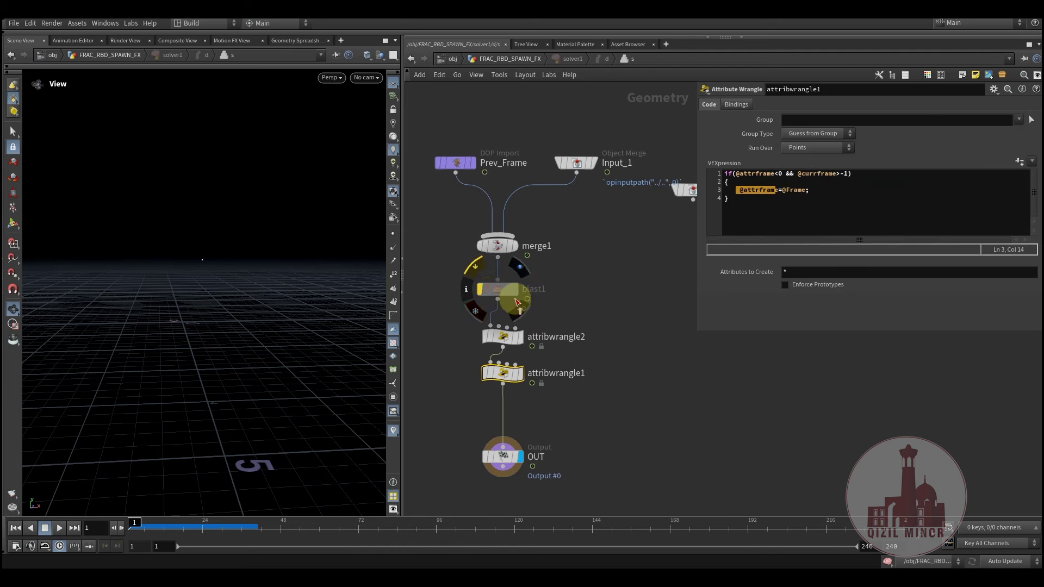
{"action": "left_click", "coordinate": [506, 58]}
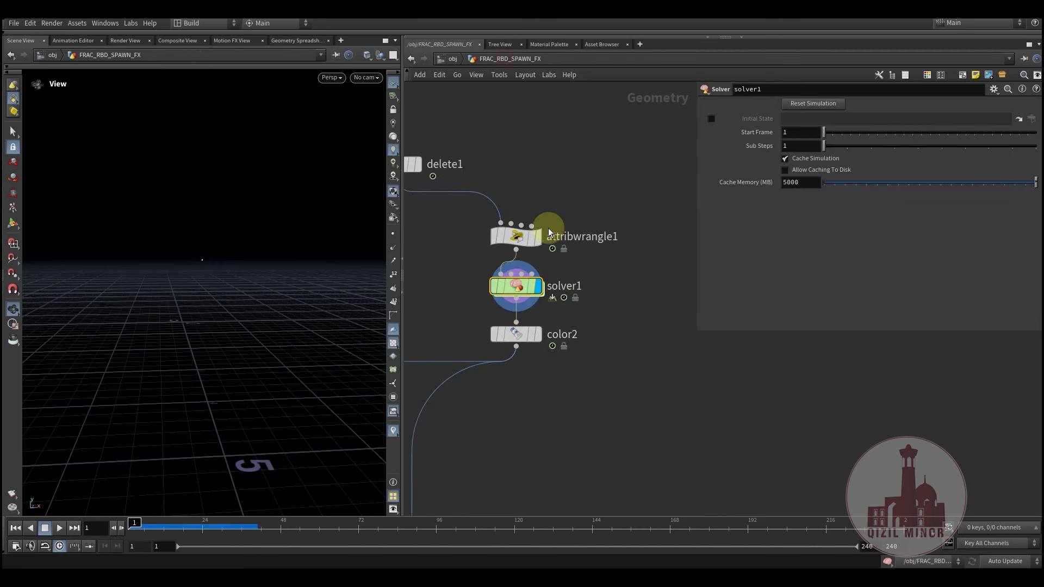
- Scrub solver1's points back and forth up to frame 54, then inspect the node's info for its point count
{"action": "left_click_drag", "start_coordinate": [169, 524], "coordinate": [248, 522]}
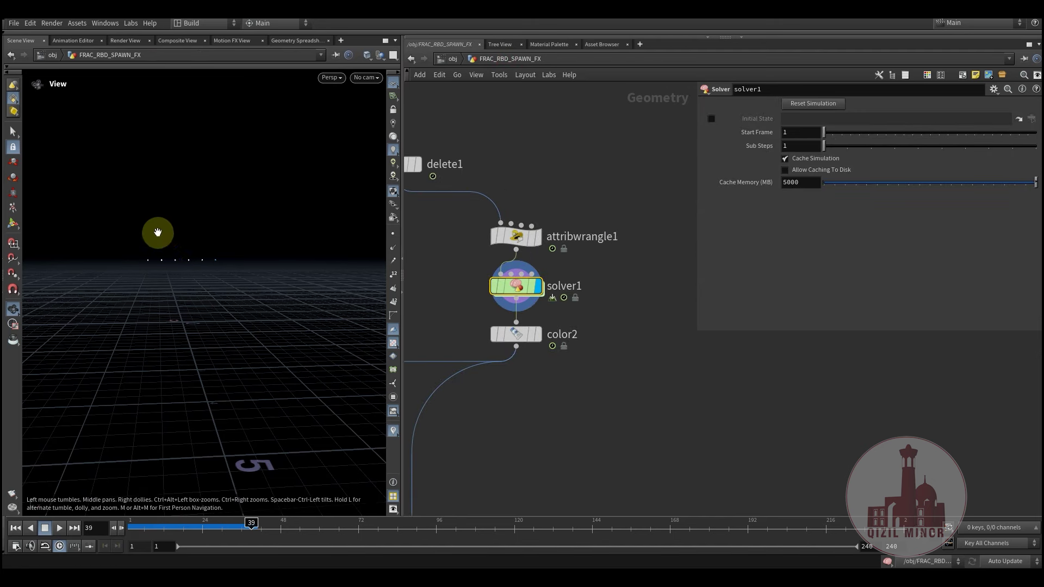
{"action": "mouse_move", "coordinate": [181, 532]}
{"action": "left_mouse_down"}
{"action": "mouse_move", "coordinate": [112, 525]}
{"action": "mouse_move", "coordinate": [169, 530]}
{"action": "left_mouse_up"}
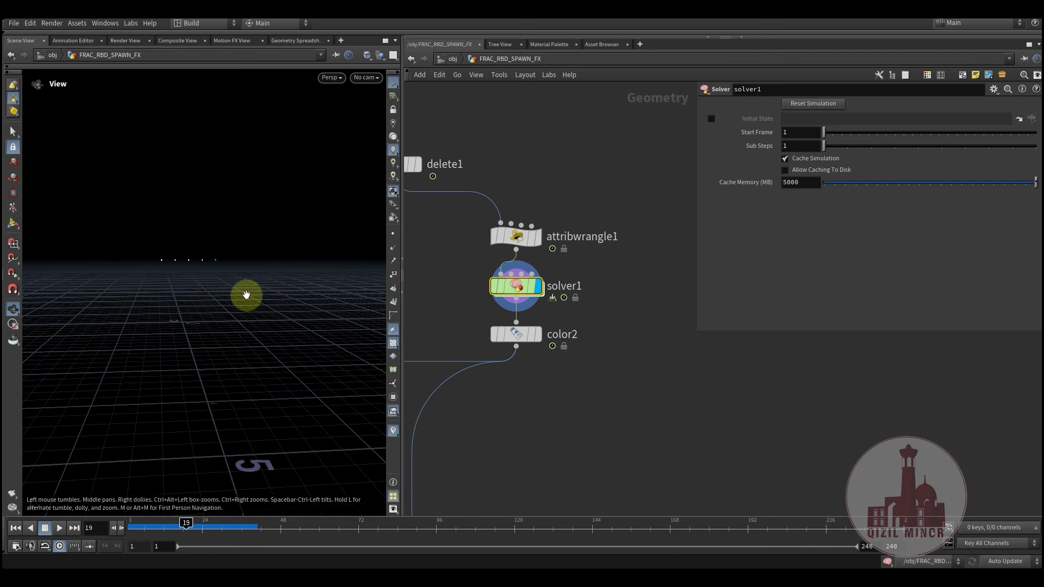
{"action": "left_click_drag", "start_coordinate": [143, 527], "coordinate": [258, 505]}
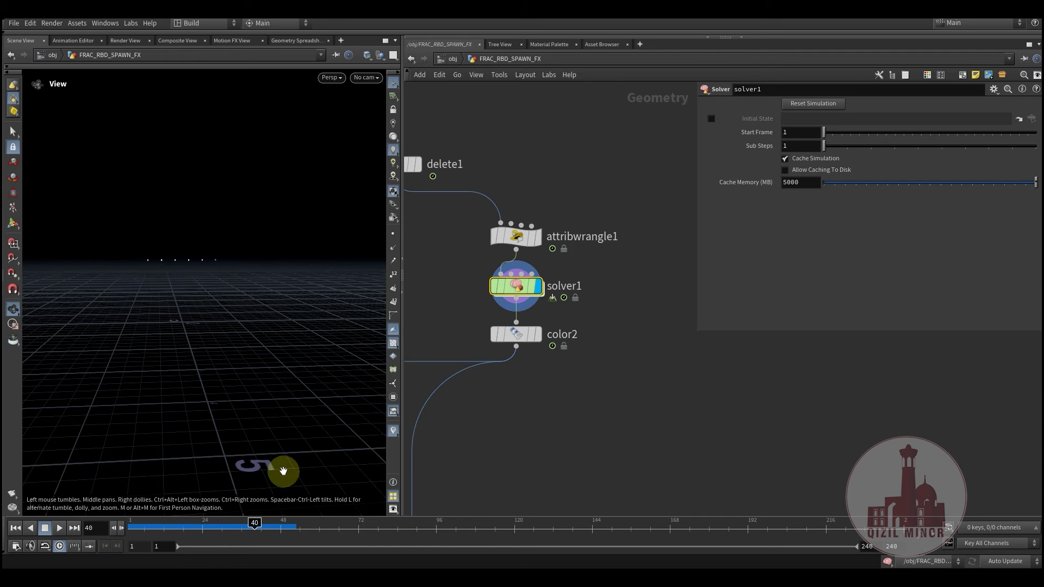
{"action": "left_click_drag", "start_coordinate": [175, 534], "coordinate": [299, 528]}
{"action": "middle_click", "coordinate": [515, 286]}
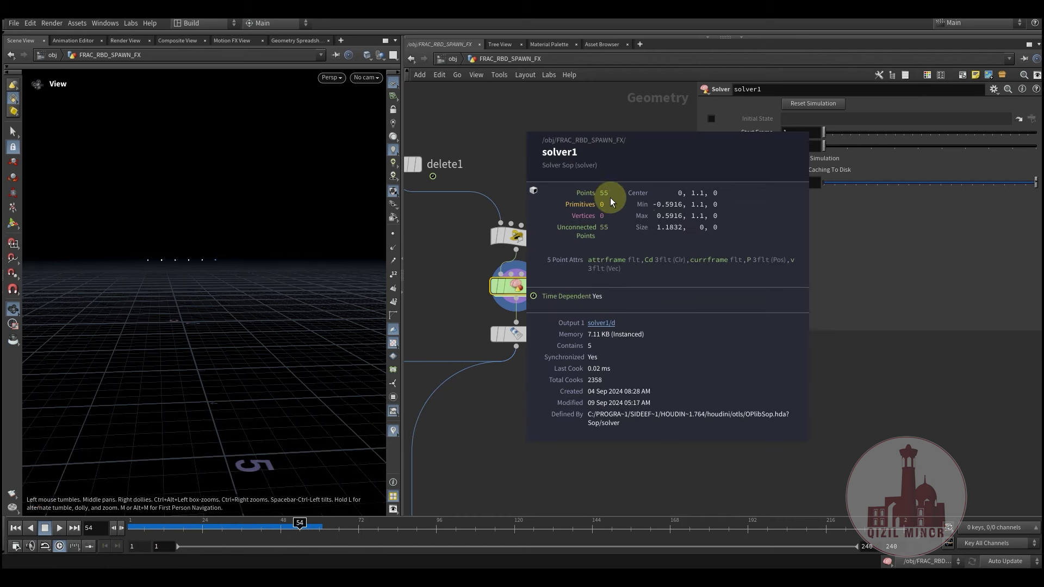
- Activate the bypassed blast1 node inside solver1, return to the parent network and scrub to frame 55
{"action": "double_click", "coordinate": [517, 286]}
{"action": "left_click", "coordinate": [474, 275]}
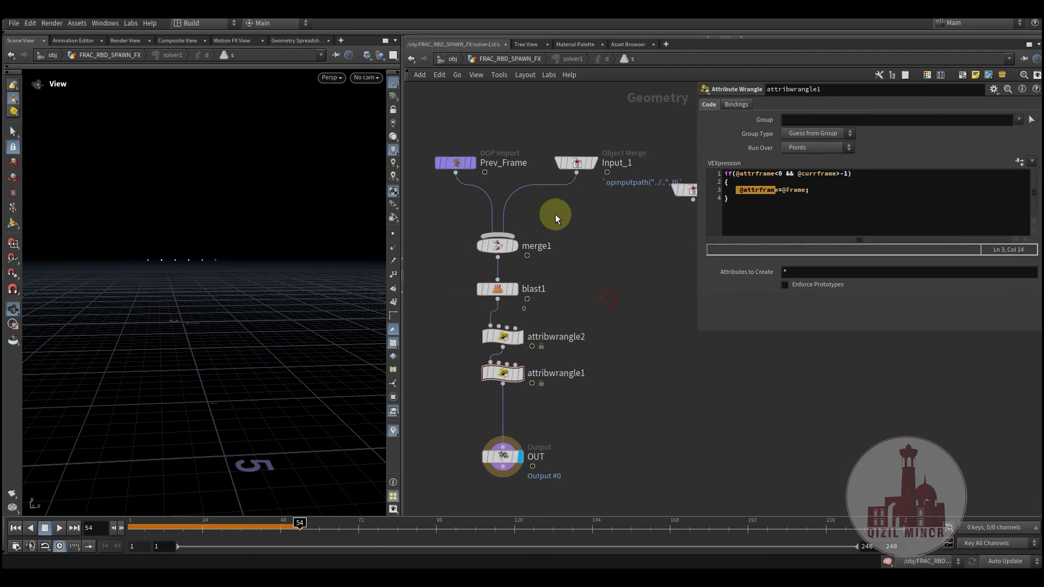
{"action": "left_click", "coordinate": [488, 59]}
{"action": "left_click_drag", "start_coordinate": [193, 526], "coordinate": [303, 526]}
- Display copytopoints1 and scrub the timeline back to frame 8 to view the spawned sphere
{"action": "middle_click_drag", "start_coordinate": [479, 433], "coordinate": [537, 164]}
{"action": "scroll", "coordinate": [529, 239], "scroll_direction": "down", "scroll_amount": 3}
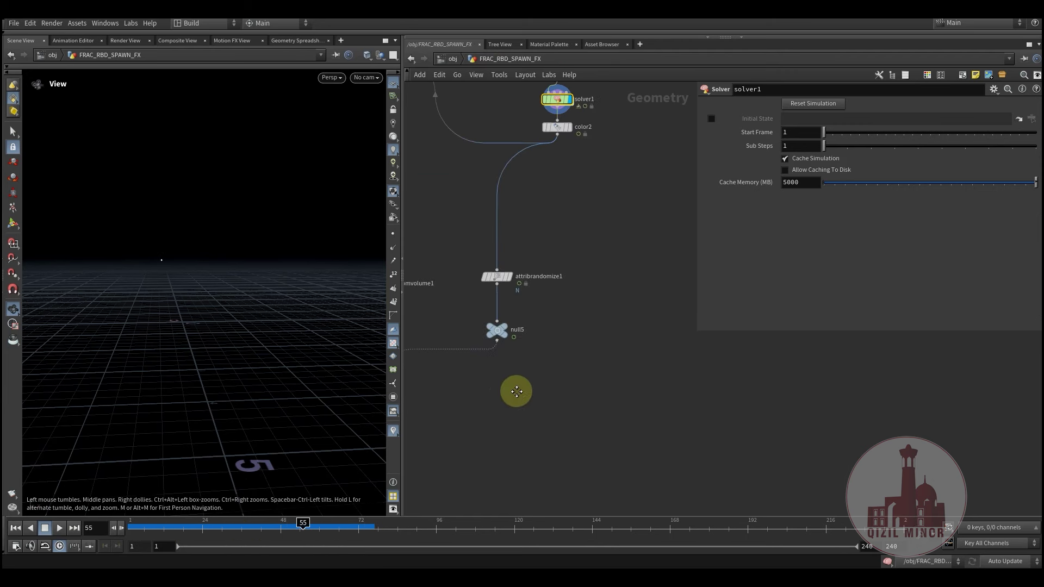
{"action": "middle_click_drag", "start_coordinate": [514, 392], "coordinate": [695, 213]}
{"action": "left_click", "coordinate": [534, 304]}
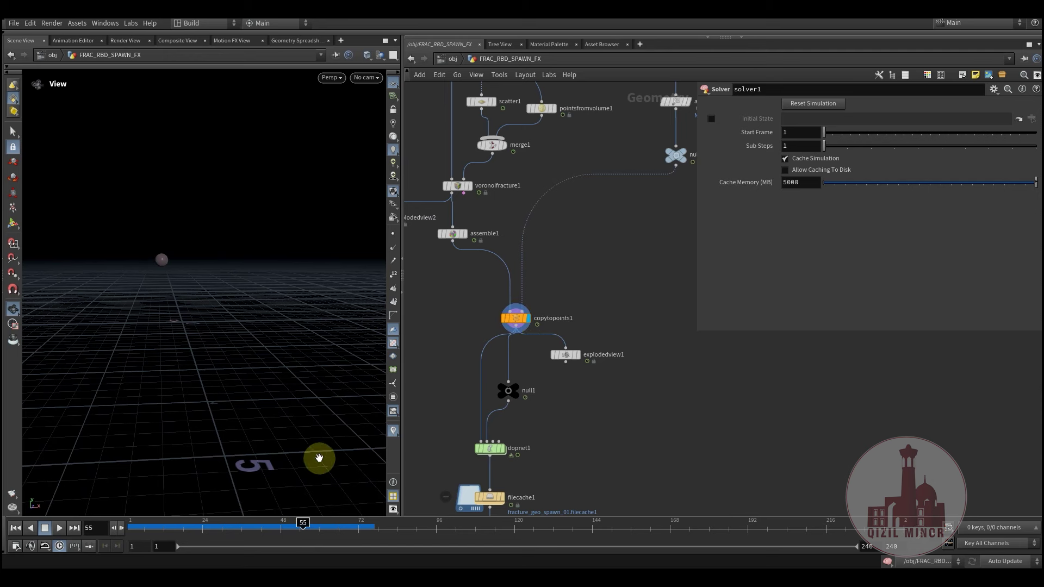
{"action": "left_click_drag", "start_coordinate": [179, 527], "coordinate": [118, 528]}
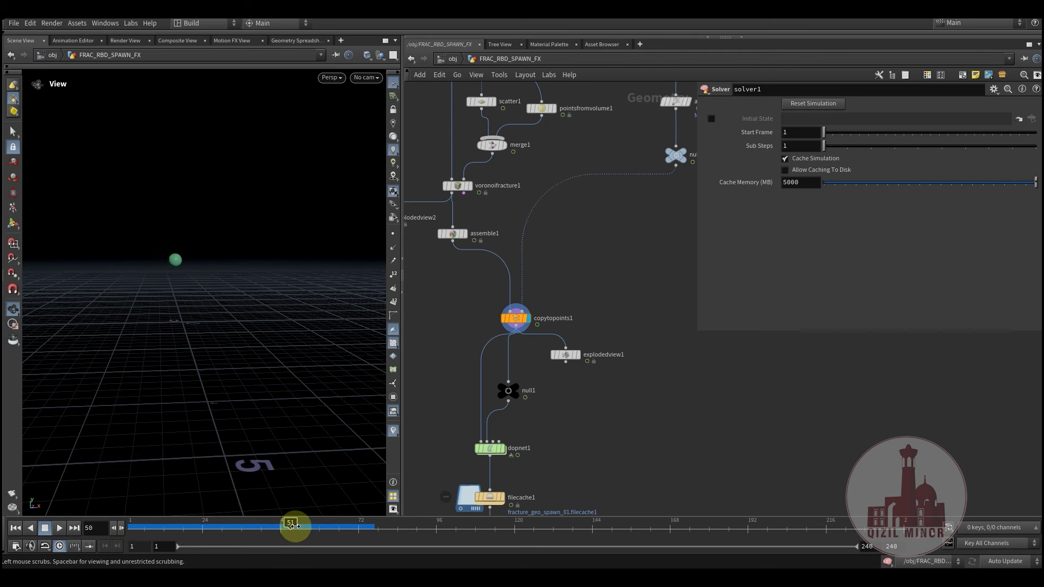
{"action": "left_click_drag", "start_coordinate": [325, 523], "coordinate": [149, 505]}
- Select the source shapes testgeometry_pighead1, torus1, tube1 and sphere1, and trace how the color2 branch relates to them
{"action": "middle_click_drag", "start_coordinate": [574, 226], "coordinate": [562, 437]}
{"action": "scroll", "coordinate": [561, 437], "scroll_direction": "down", "scroll_amount": 3}
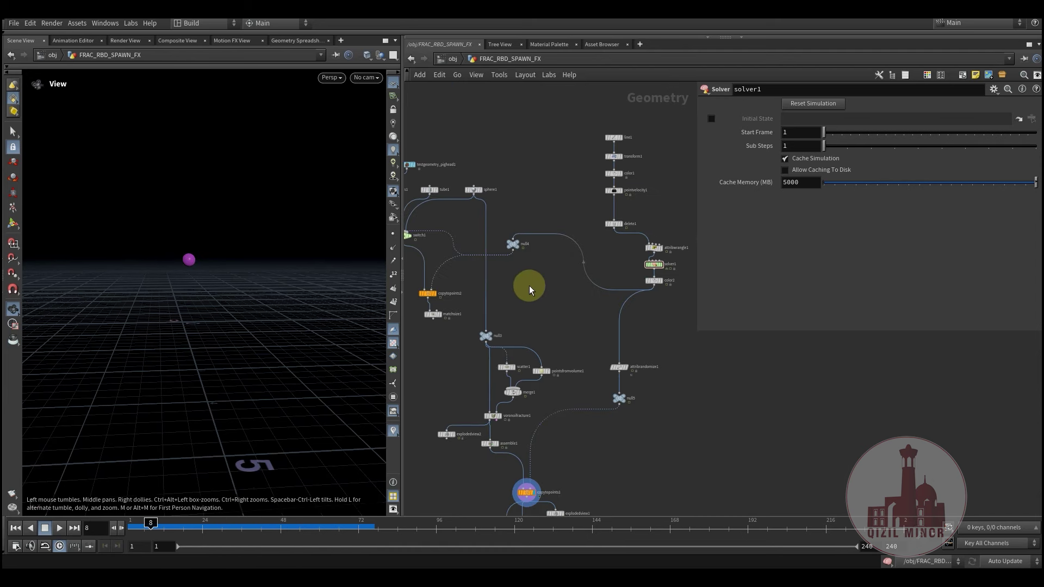
{"action": "middle_click_drag", "start_coordinate": [528, 288], "coordinate": [660, 376]}
{"action": "scroll", "coordinate": [546, 282], "scroll_direction": "up", "scroll_amount": 3}
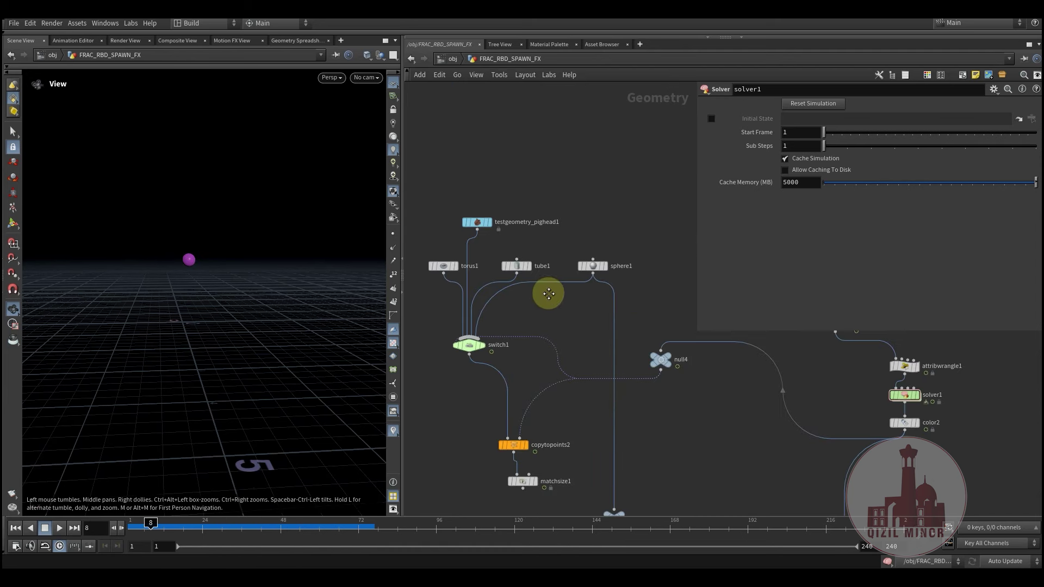
{"action": "middle_click_drag", "start_coordinate": [547, 292], "coordinate": [557, 312]}
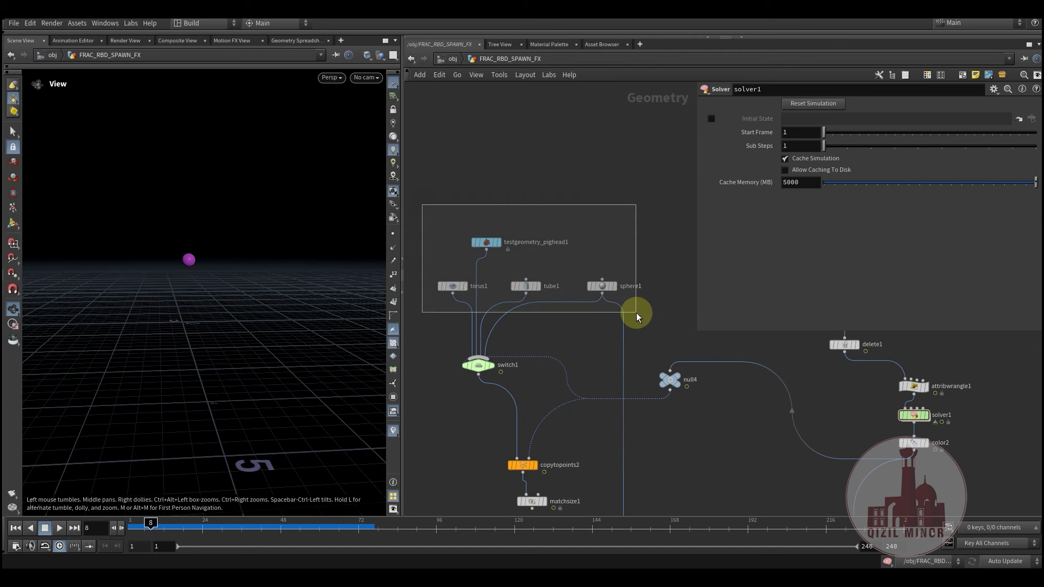
{"action": "left_click_drag", "start_coordinate": [636, 312], "coordinate": [636, 312]}
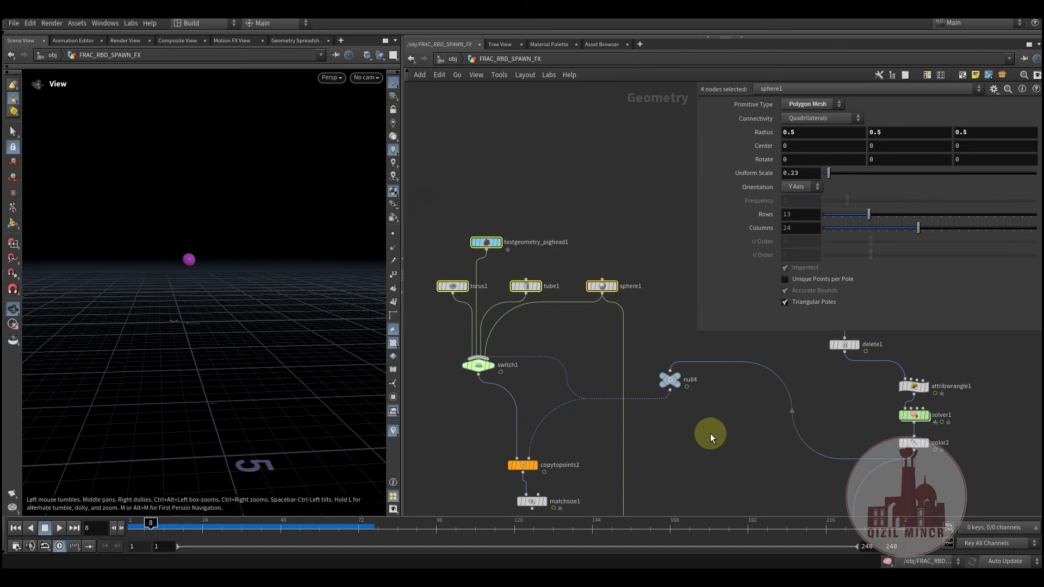
{"action": "middle_click_drag", "start_coordinate": [707, 431], "coordinate": [476, 382]}
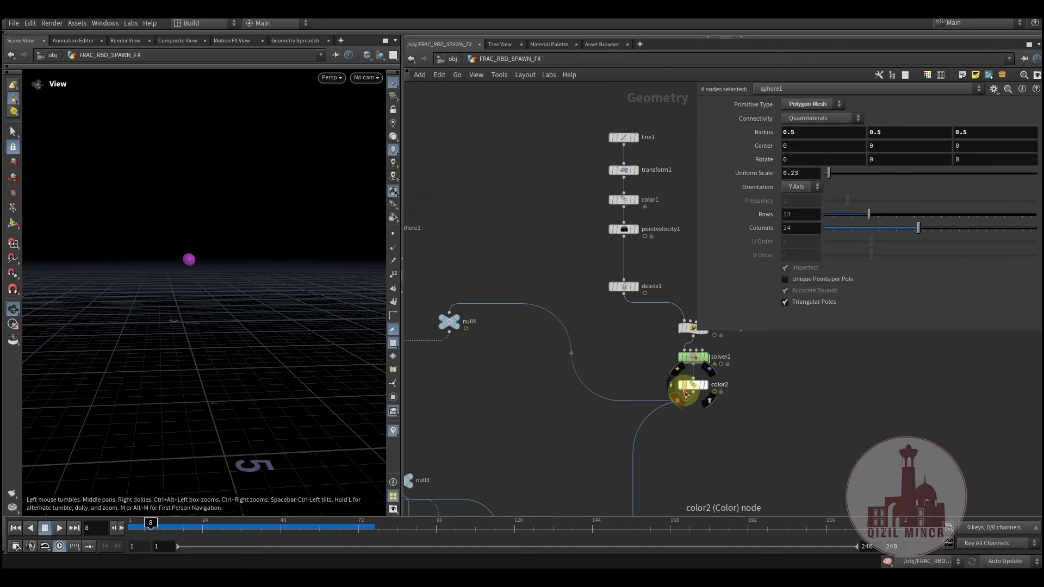
{"action": "middle_click_drag", "start_coordinate": [624, 250], "coordinate": [656, 266]}
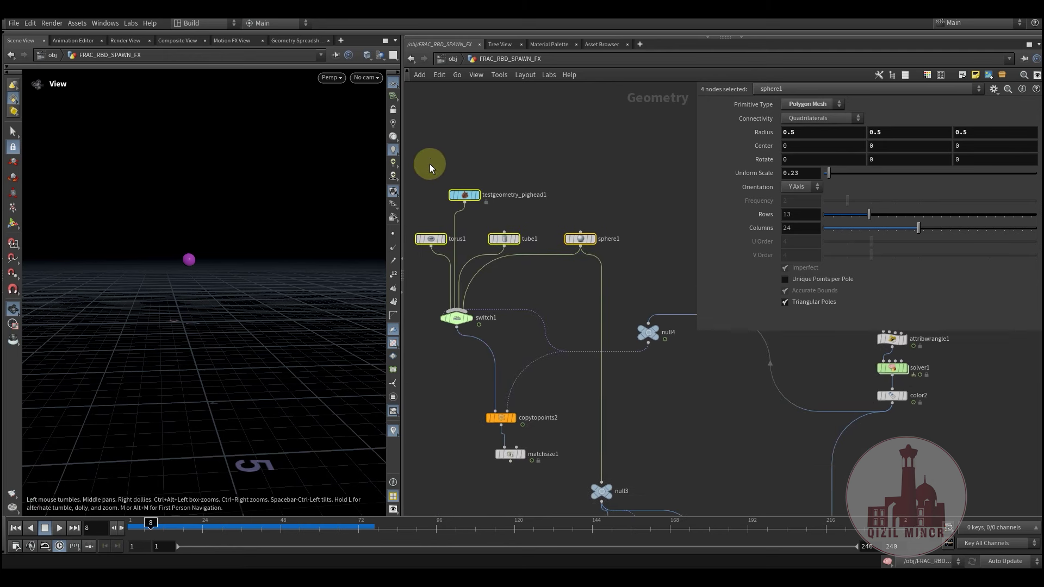
{"action": "left_click_drag", "start_coordinate": [617, 265], "coordinate": [616, 265]}
- Select and display switch1 to view its Select Input expression based on attrframe
{"action": "middle_click_drag", "start_coordinate": [554, 292], "coordinate": [587, 331]}
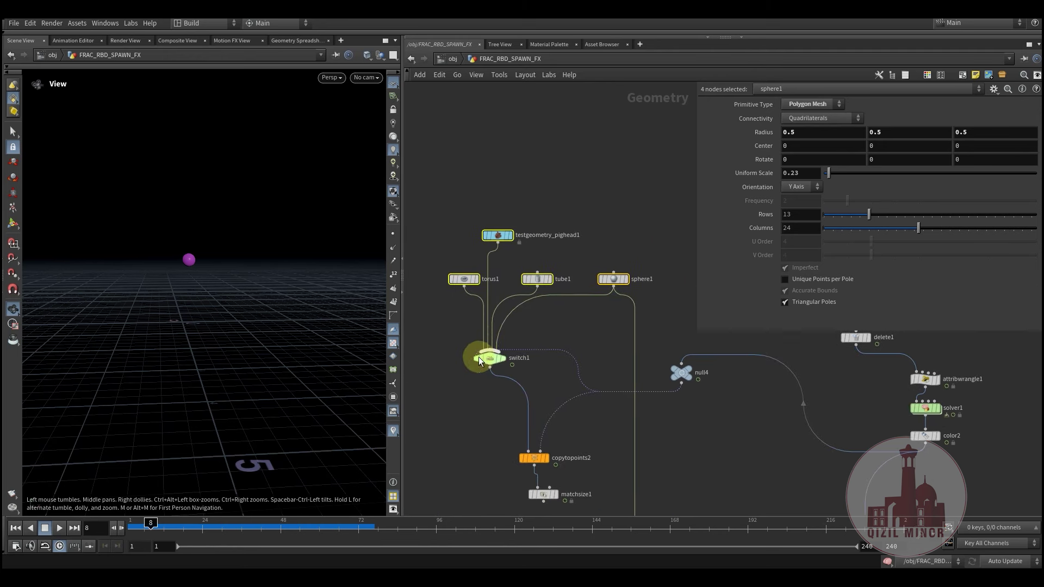
{"action": "left_click", "coordinate": [507, 341]}
{"action": "left_click", "coordinate": [488, 357]}
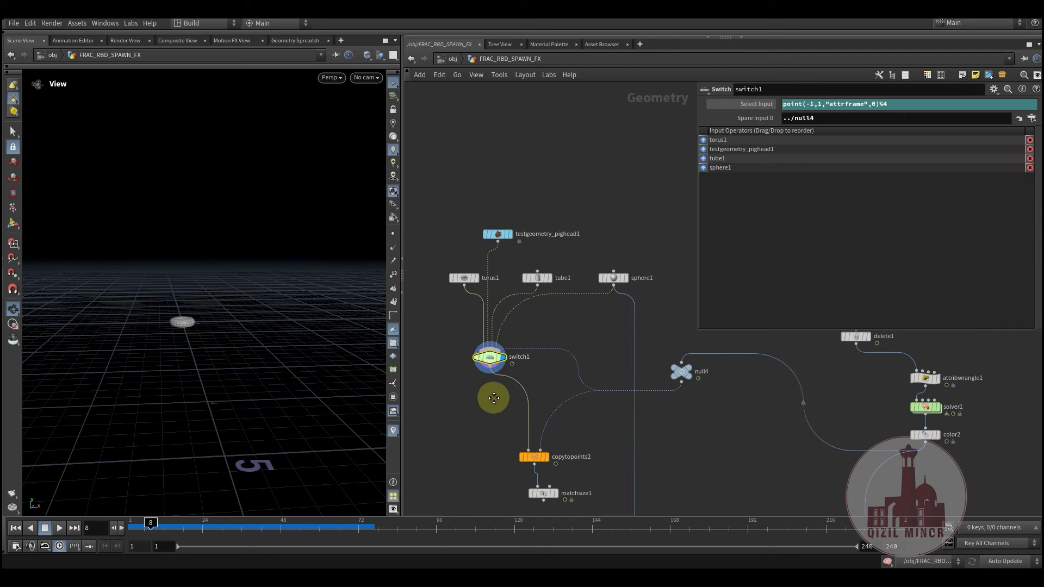
{"action": "scroll", "coordinate": [489, 394], "scroll_direction": "up", "scroll_amount": 2}
{"action": "middle_click_drag", "start_coordinate": [485, 389], "coordinate": [493, 347]}
{"action": "middle_click_drag", "start_coordinate": [500, 408], "coordinate": [493, 456]}
- Rearrange switch1, torus1 and testgeometry_pighead1 so the switch's input nodes line up in their input order
{"action": "left_click_drag", "start_coordinate": [492, 347], "coordinate": [540, 349]}
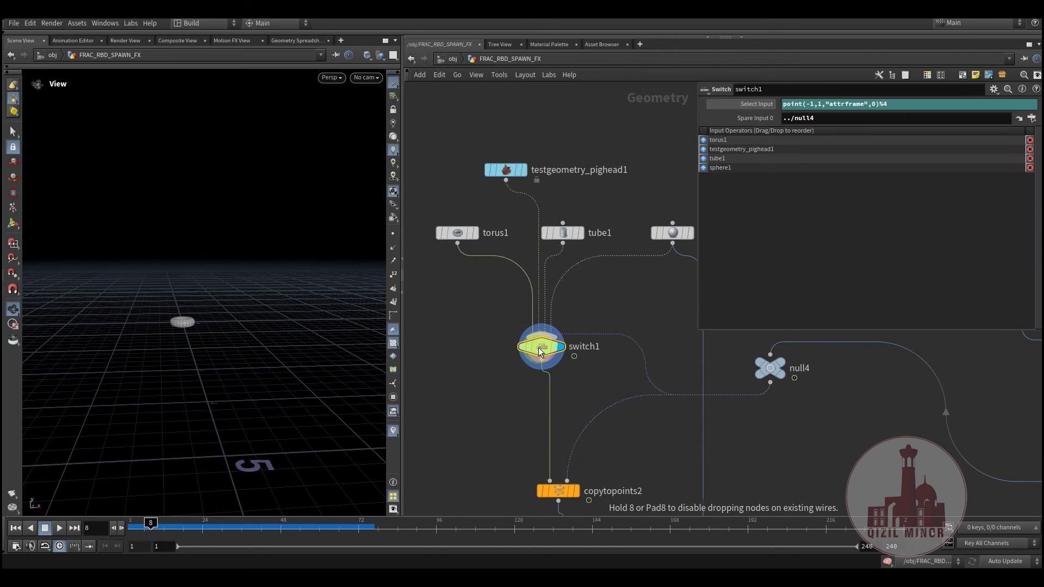
{"action": "middle_click_drag", "start_coordinate": [461, 326], "coordinate": [472, 352]}
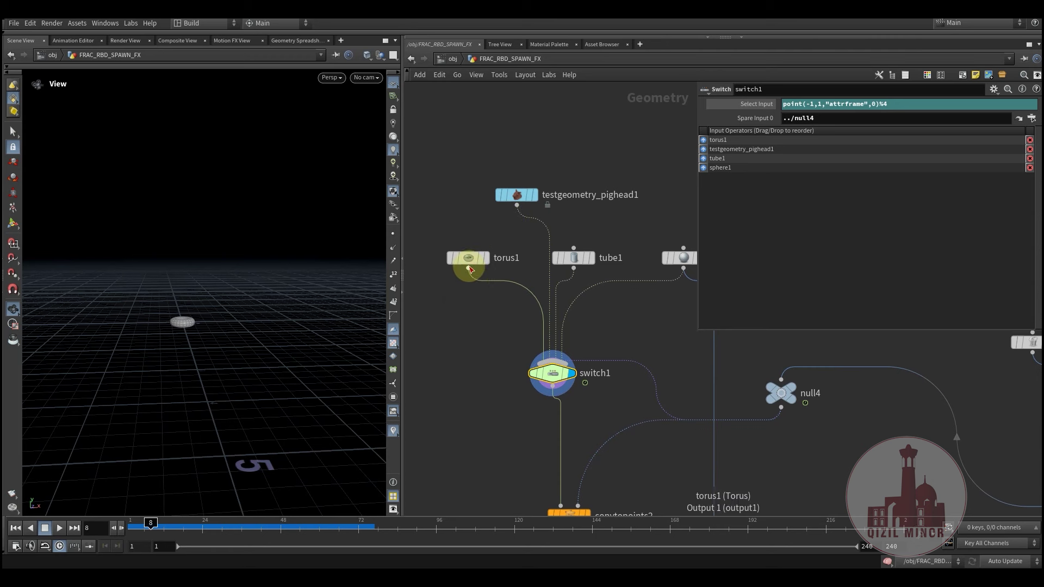
{"action": "left_click_drag", "start_coordinate": [469, 258], "coordinate": [455, 317]}
{"action": "left_click_drag", "start_coordinate": [514, 197], "coordinate": [486, 276]}
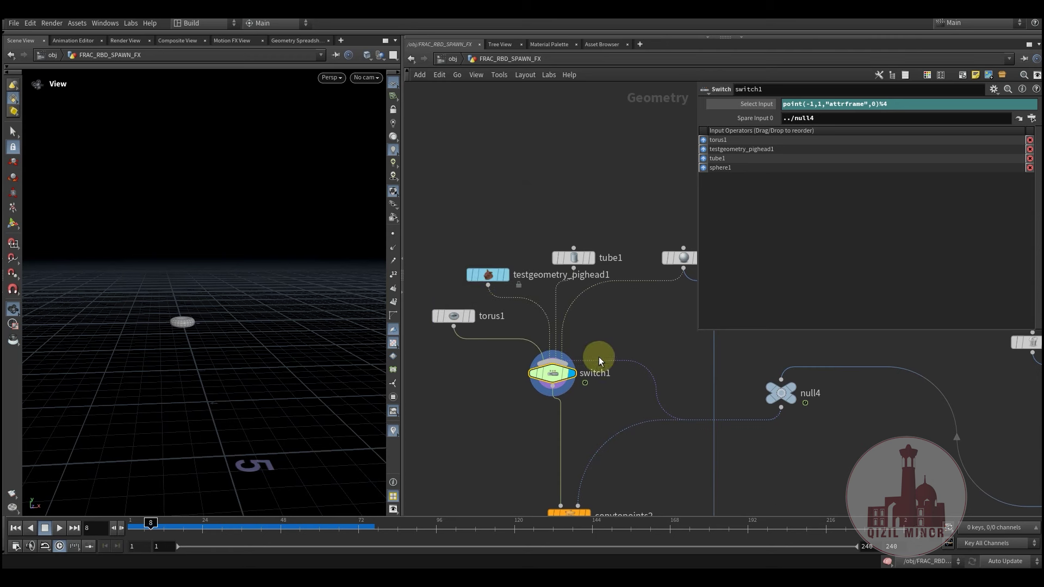
- Trace switch1's dotted reference wire to null4 and select null4, which carries the color2 points
{"action": "middle_click_drag", "start_coordinate": [612, 346], "coordinate": [552, 211]}
{"action": "scroll", "coordinate": [555, 293], "scroll_direction": "down", "scroll_amount": 2}
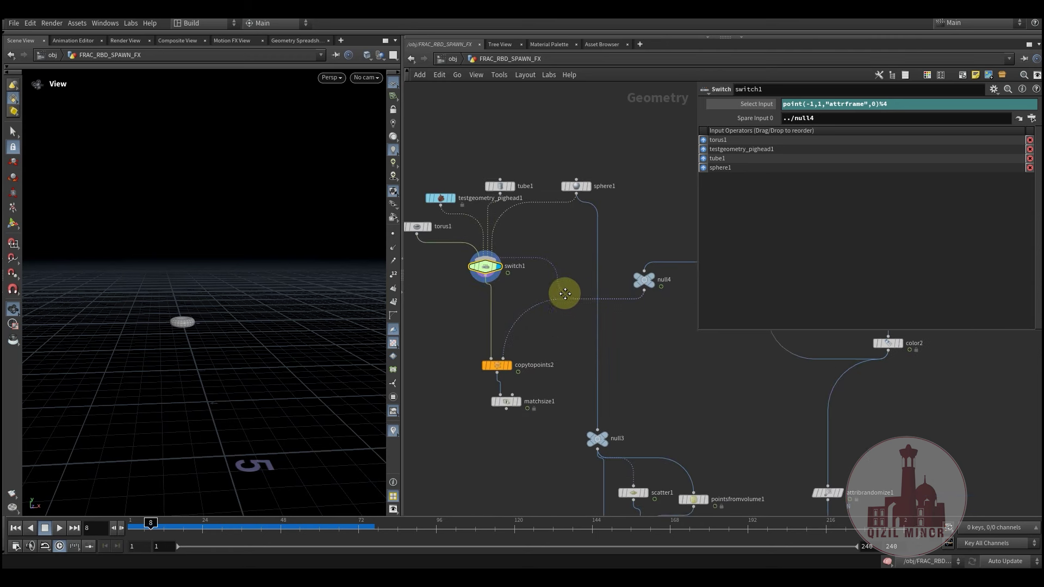
{"action": "middle_click_drag", "start_coordinate": [564, 294], "coordinate": [566, 264]}
{"action": "middle_click_drag", "start_coordinate": [658, 235], "coordinate": [550, 312]}
{"action": "left_click", "coordinate": [537, 327]}
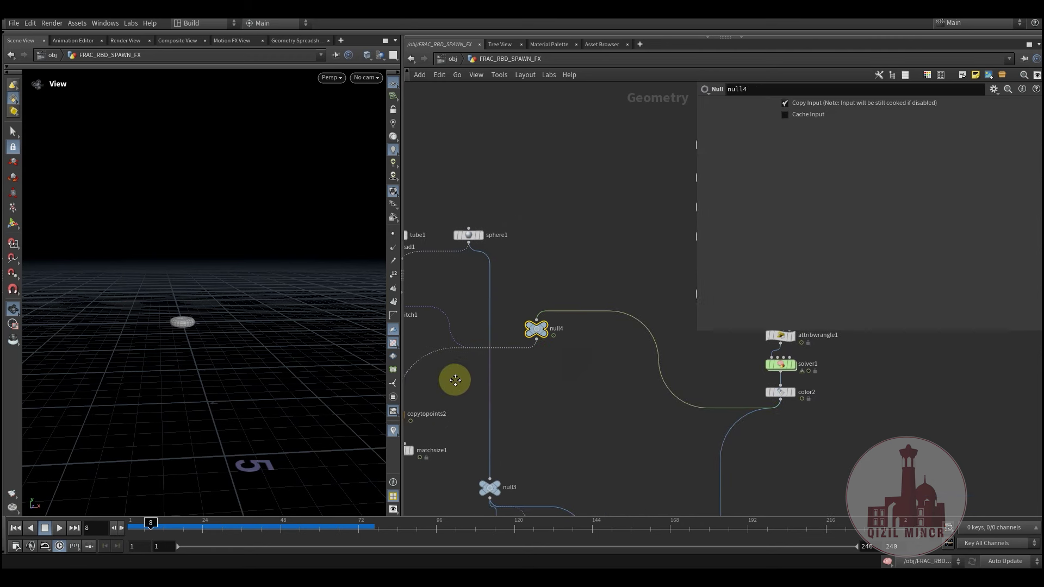
- Display copytopoints2 with its parameters shown, and shift null4 slightly to highlight its connection to the copy node
{"action": "middle_click_drag", "start_coordinate": [498, 355], "coordinate": [585, 348]}
{"action": "scroll", "coordinate": [483, 407], "scroll_direction": "up", "scroll_amount": 3}
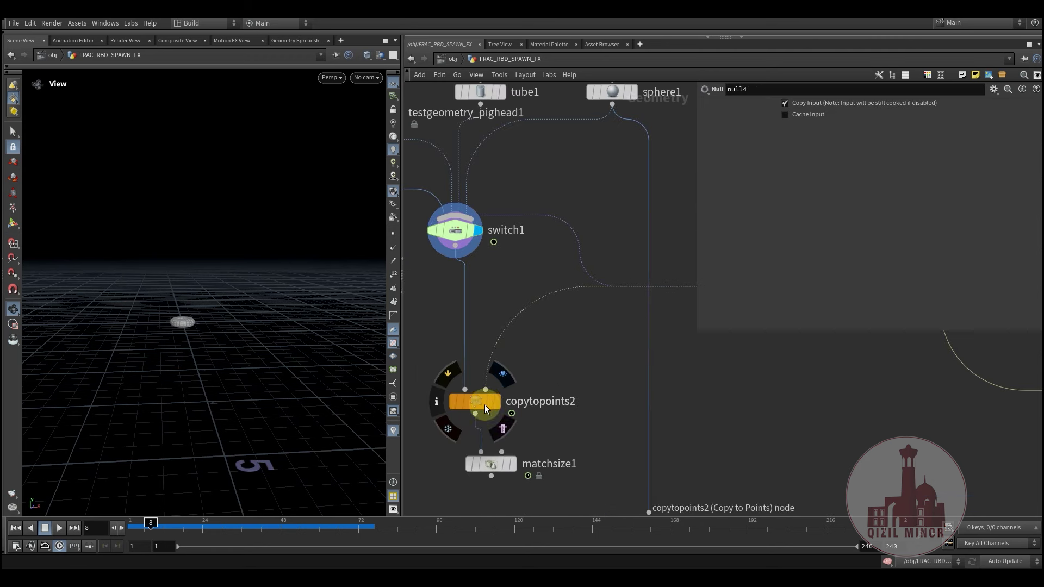
{"action": "scroll", "coordinate": [500, 374], "scroll_direction": "down", "scroll_amount": 2}
{"action": "left_click", "coordinate": [470, 400]}
{"action": "mouse_move", "coordinate": [530, 359]}
{"action": "middle_mouse_down"}
{"action": "mouse_move", "coordinate": [458, 398]}
{"action": "mouse_move", "coordinate": [487, 379]}
{"action": "mouse_move", "coordinate": [533, 376]}
{"action": "middle_mouse_up"}
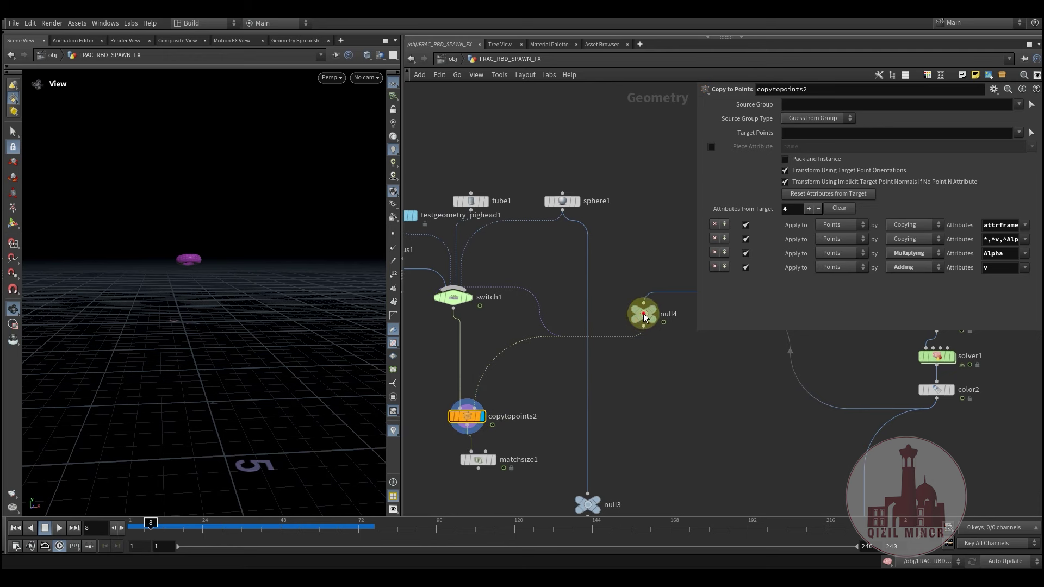
{"action": "left_click_drag", "start_coordinate": [639, 321], "coordinate": [632, 325]}
{"action": "middle_click_drag", "start_coordinate": [517, 403], "coordinate": [540, 388]}
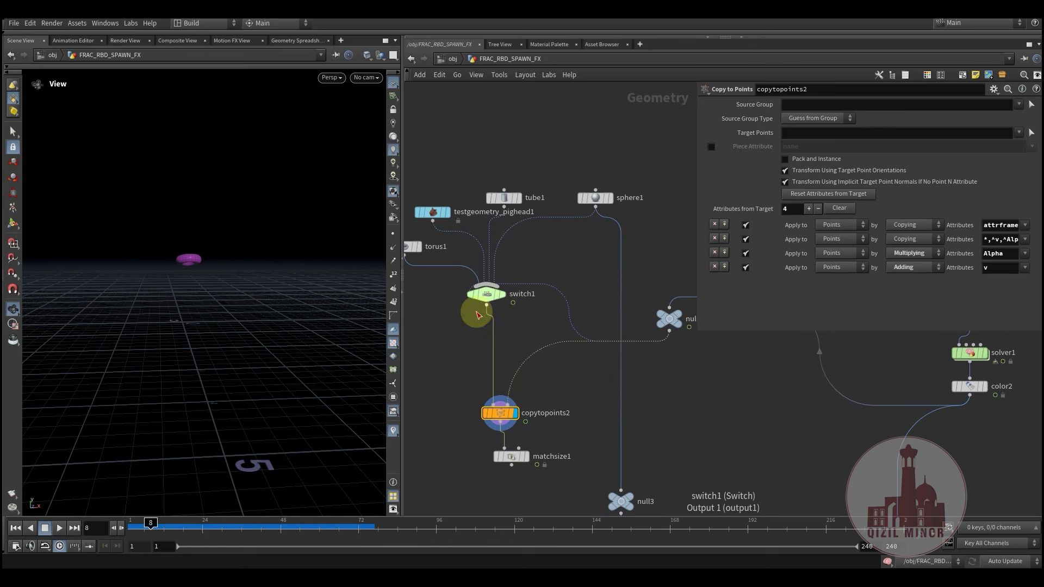
- Select switch1 and review its Select Input expression and null4 spare input alongside the four source shapes
{"action": "middle_click_drag", "start_coordinate": [461, 341], "coordinate": [464, 370]}
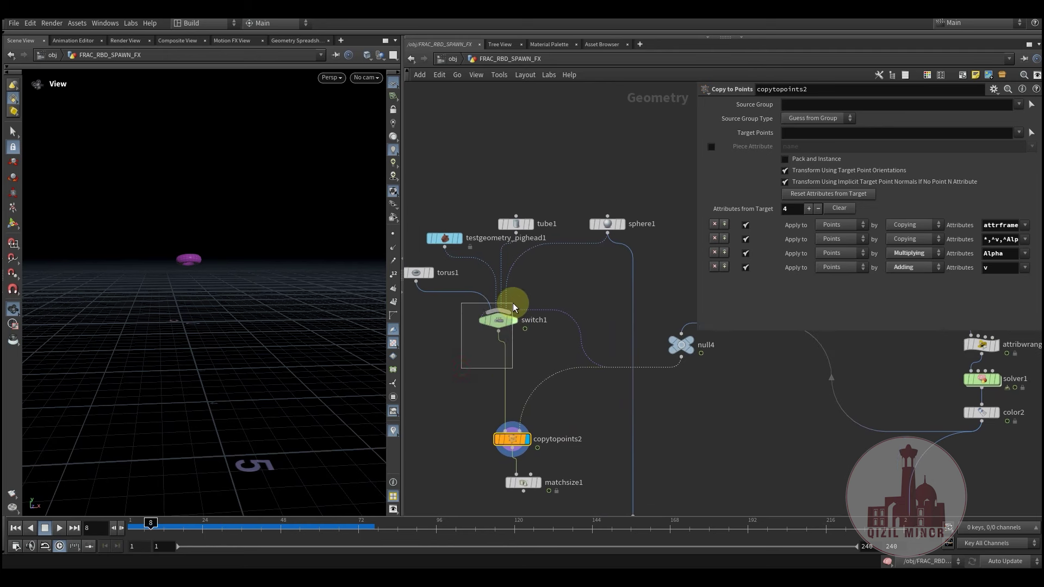
{"action": "left_click", "coordinate": [499, 318]}
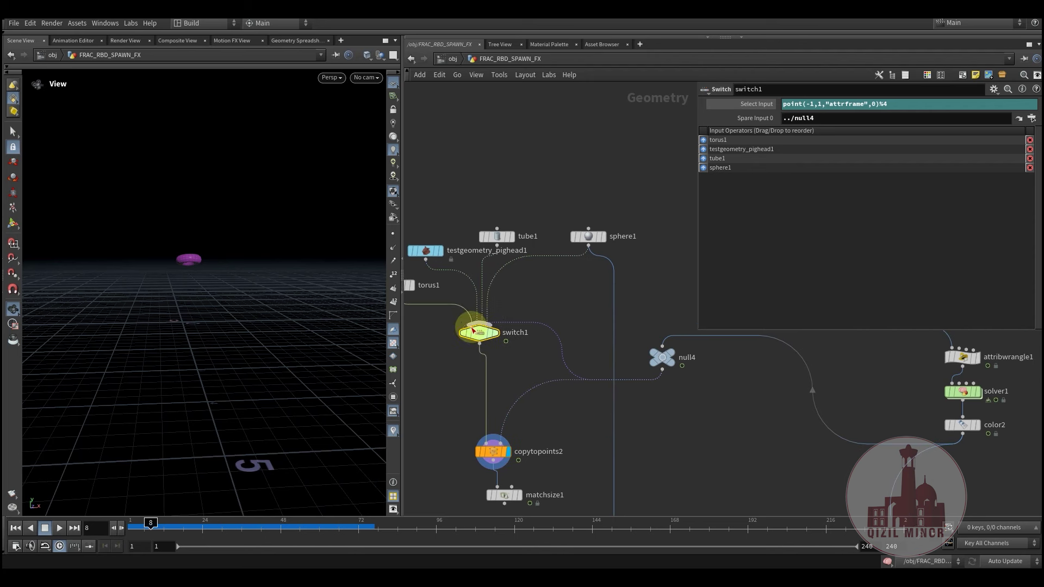
{"action": "middle_click", "coordinate": [664, 365]}
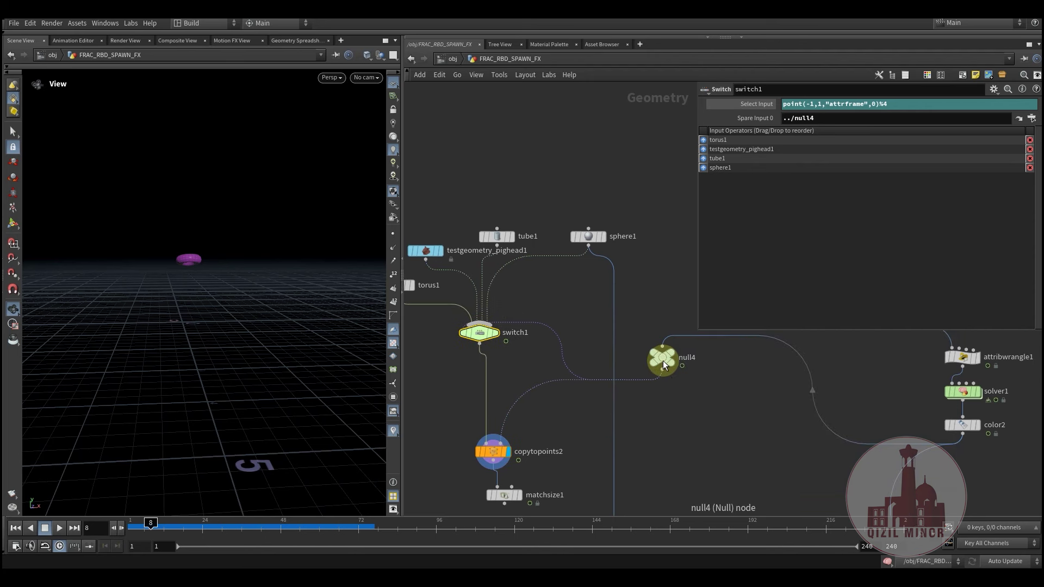
{"action": "middle_click_drag", "start_coordinate": [544, 303], "coordinate": [612, 328]}
{"action": "left_click_drag", "start_coordinate": [415, 225], "coordinate": [655, 323]}
{"action": "middle_click_drag", "start_coordinate": [624, 343], "coordinate": [580, 333]}
{"action": "left_click", "coordinate": [502, 348]}
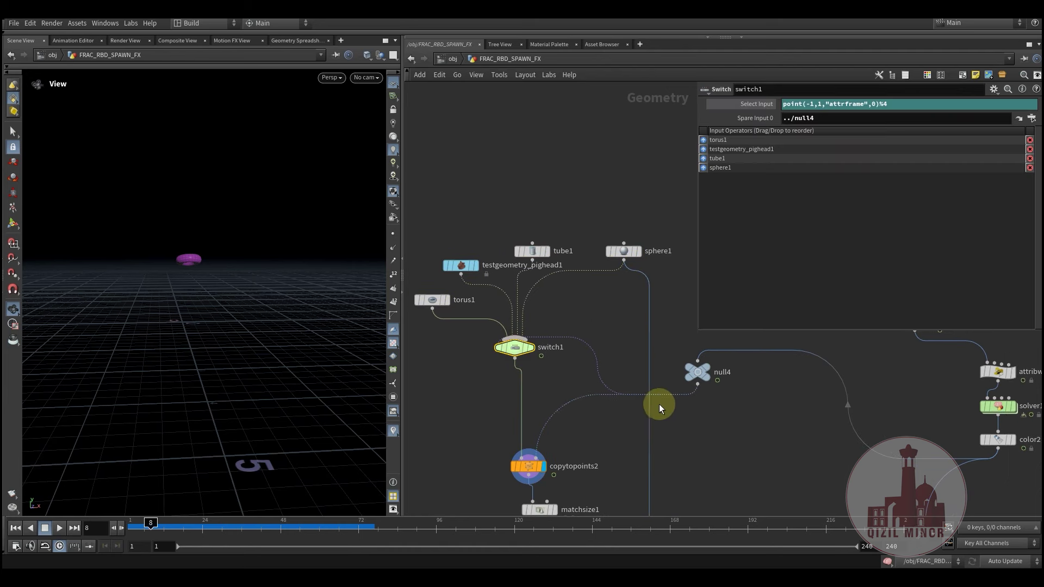
- Check switch1's parameter options for adding a spare input, and locate the referenced null4 node
{"action": "middle_click_drag", "start_coordinate": [714, 437], "coordinate": [663, 444]}
{"action": "left_click", "coordinate": [993, 89]}
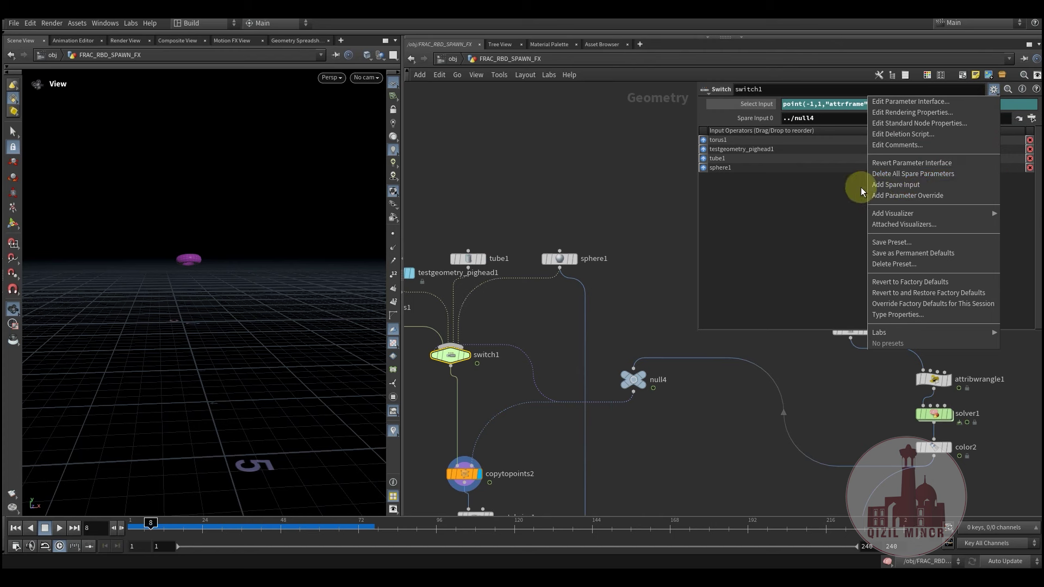
{"action": "left_click", "coordinate": [622, 313]}
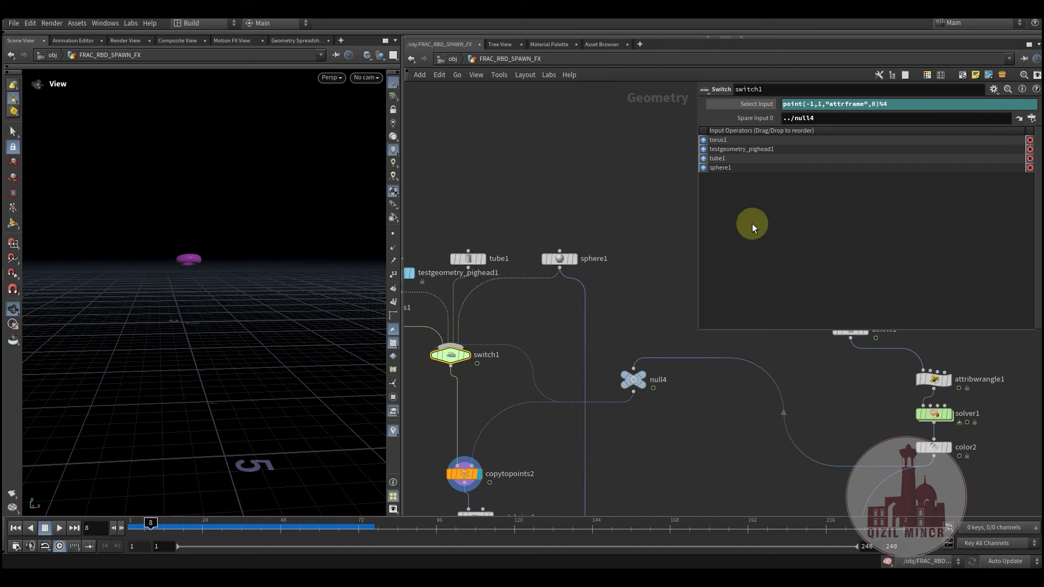
{"action": "middle_click", "coordinate": [640, 383]}
{"action": "mouse_move", "coordinate": [640, 384]}
{"action": "middle_mouse_down"}
{"action": "mouse_move", "coordinate": [804, 369]}
{"action": "mouse_move", "coordinate": [714, 380]}
{"action": "mouse_move", "coordinate": [648, 366]}
{"action": "middle_mouse_up"}
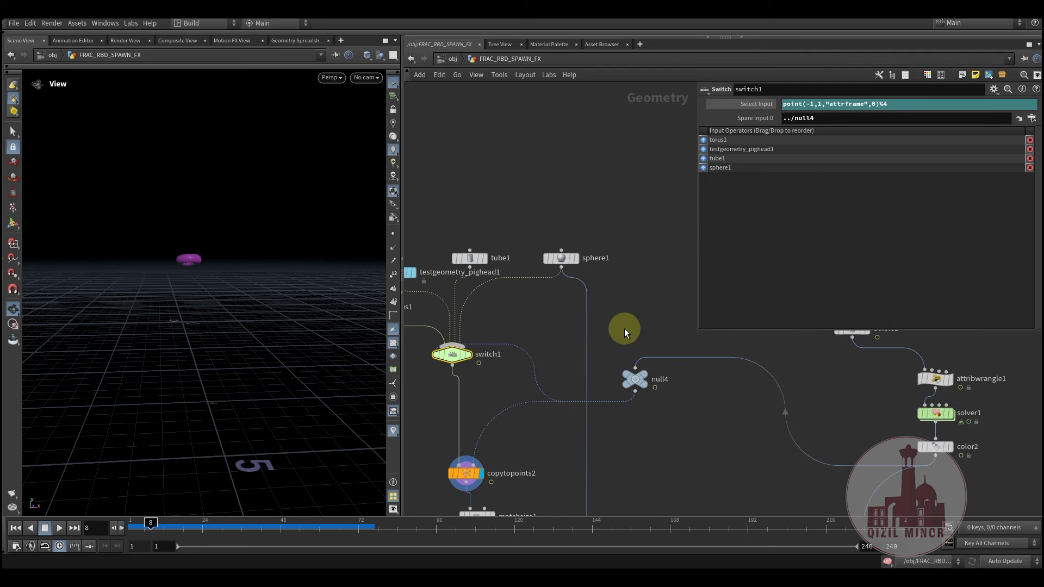
- Highlight the point function in switch1's Select Input expression
{"action": "middle_click_drag", "start_coordinate": [624, 328], "coordinate": [633, 301]}
{"action": "left_click", "coordinate": [460, 327]}
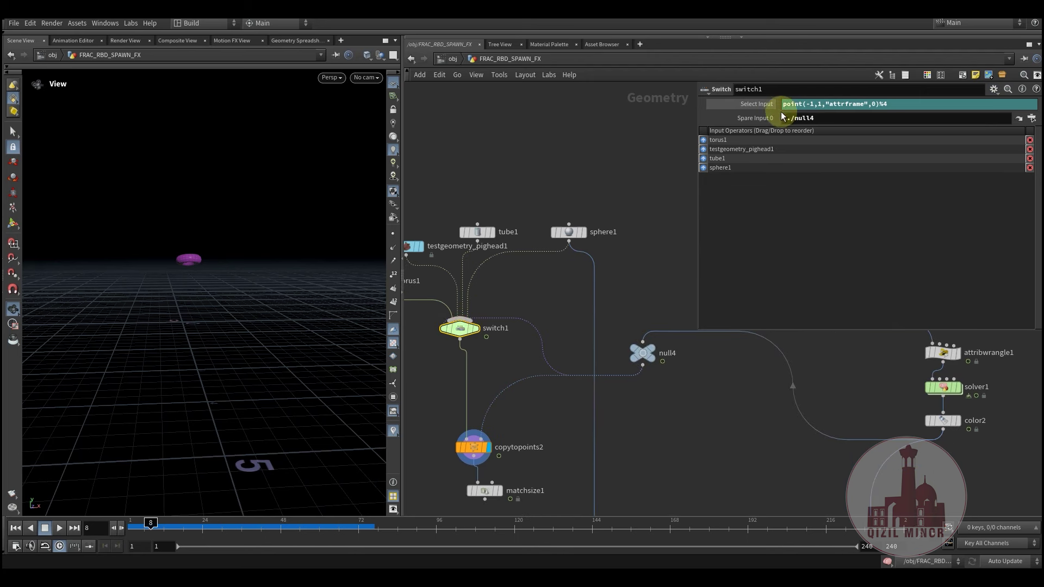
{"action": "left_click_drag", "start_coordinate": [803, 103], "coordinate": [806, 100]}
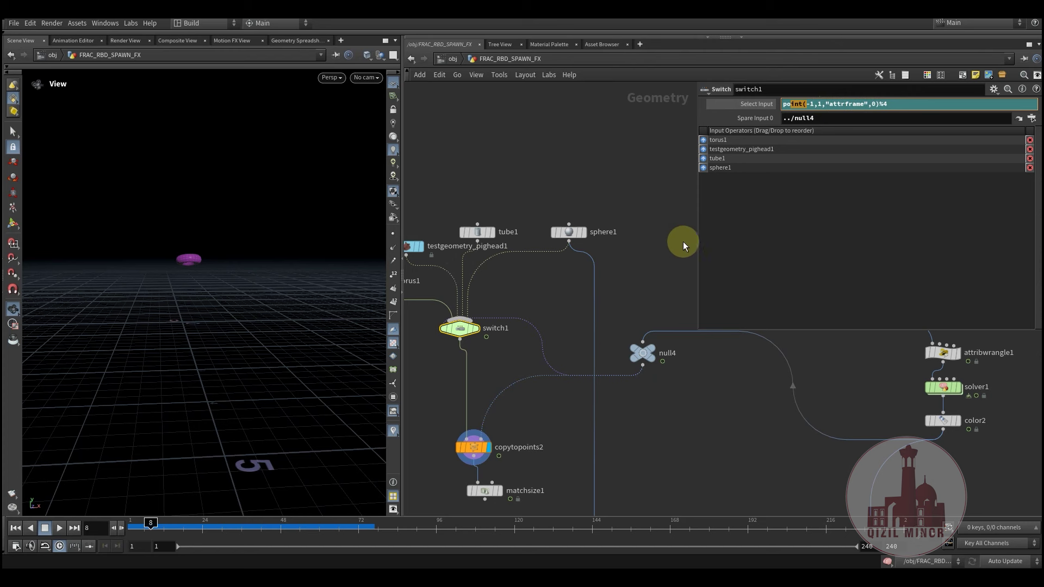
- Align matchsize1 directly below copytopoints2
{"action": "middle_click_drag", "start_coordinate": [553, 279], "coordinate": [606, 256]}
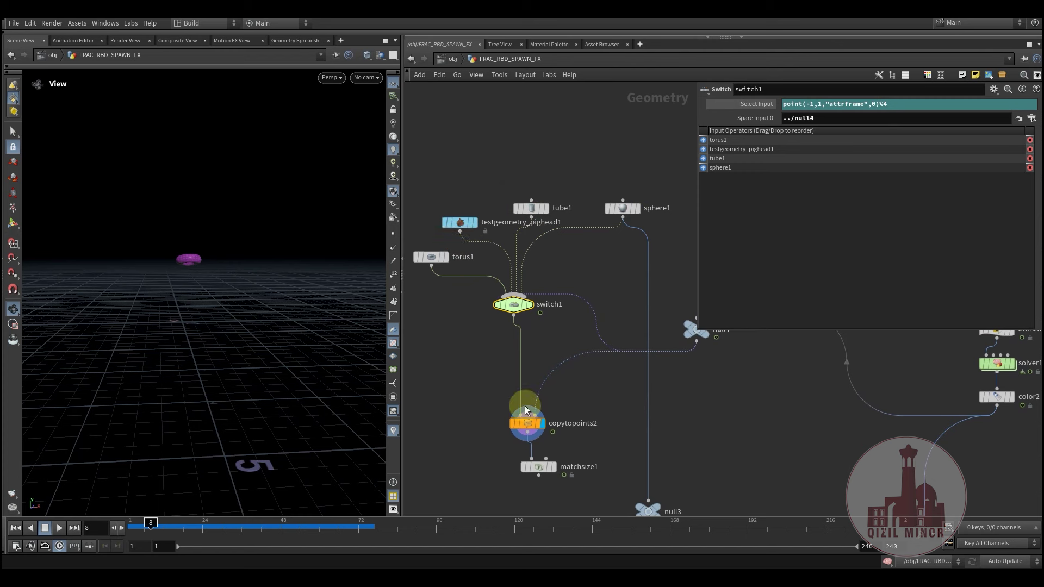
{"action": "mouse_move", "coordinate": [591, 411]}
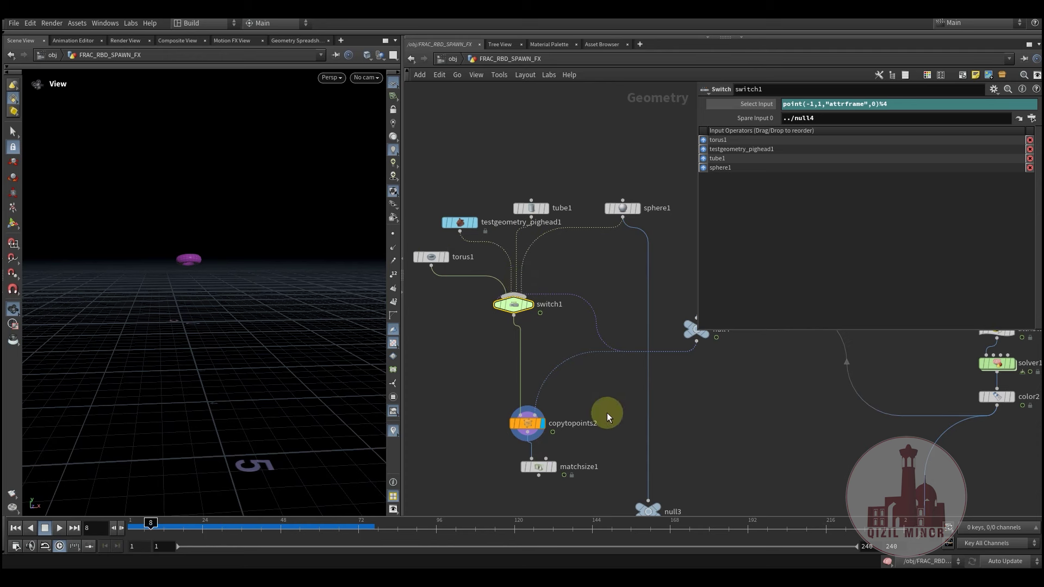
{"action": "middle_click_drag", "start_coordinate": [607, 417], "coordinate": [572, 256]}
{"action": "left_click_drag", "start_coordinate": [497, 329], "coordinate": [493, 325]}
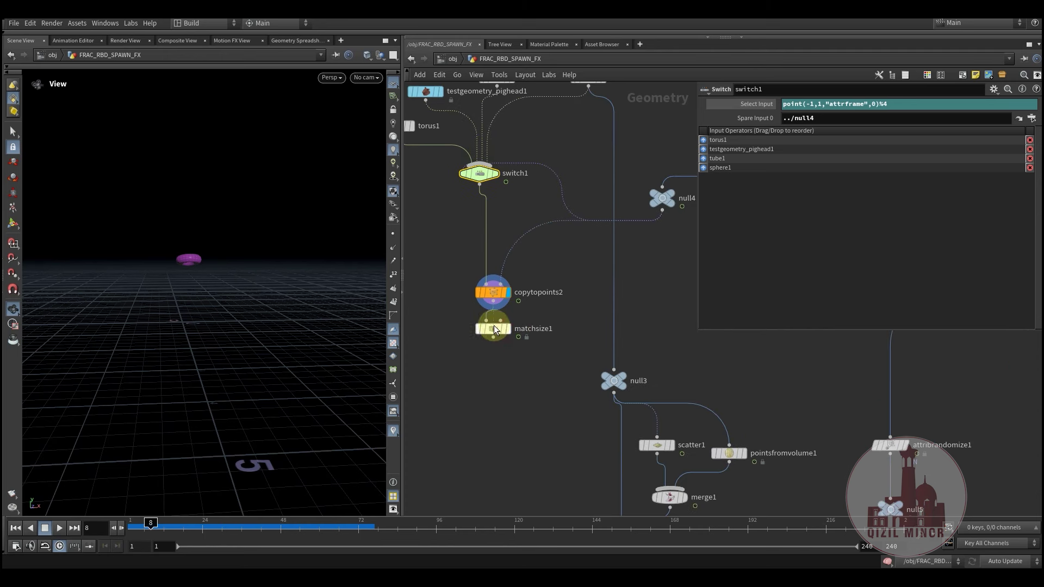
- Scrub the timeline to check how copytopoints2's source shape switches between frames, ending at frame 32
{"action": "left_click_drag", "start_coordinate": [183, 522], "coordinate": [316, 521]}
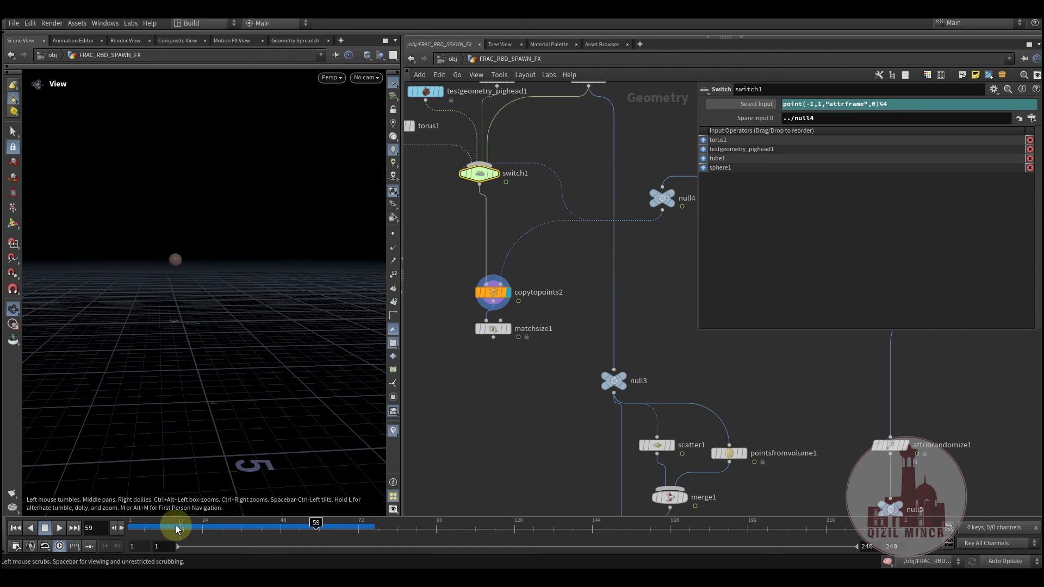
{"action": "left_click_drag", "start_coordinate": [175, 523], "coordinate": [217, 523]}
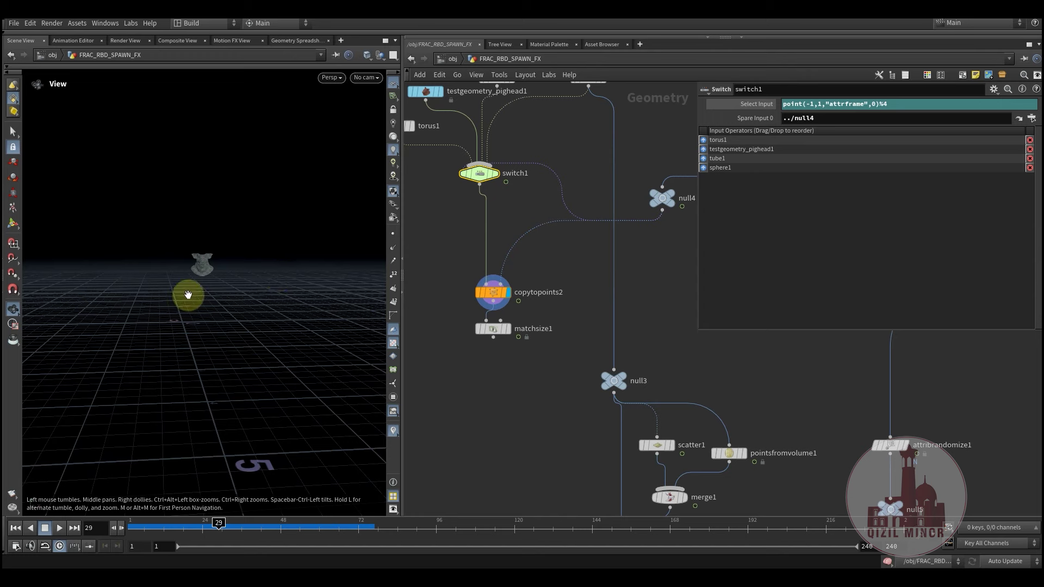
{"action": "left_click_drag", "start_coordinate": [170, 523], "coordinate": [102, 527]}
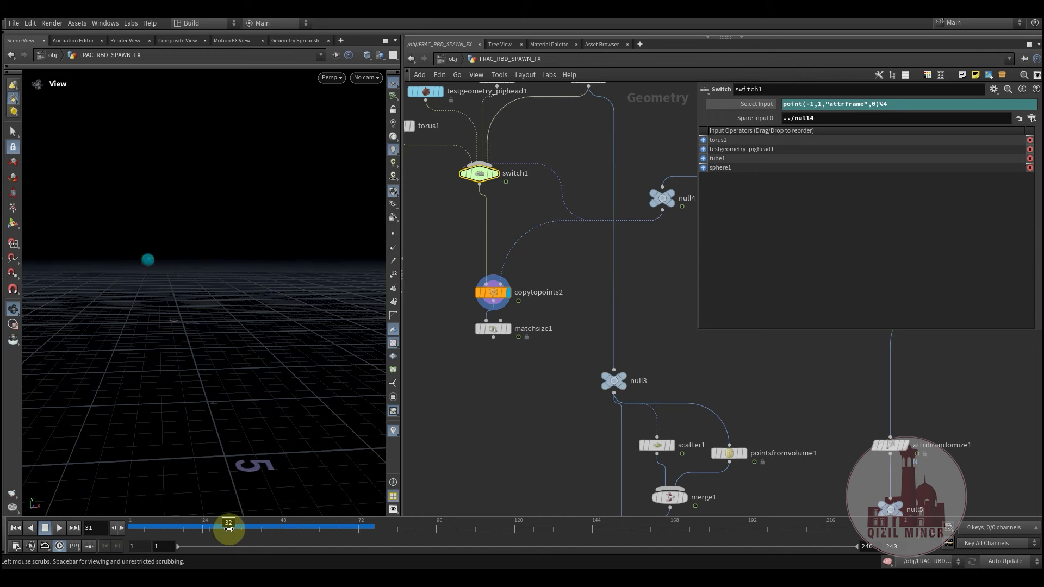
{"action": "left_click", "coordinate": [228, 528]}
- Display matchsize1, check its shapes up to frame 43, and connect its output to null3
{"action": "left_click_drag", "start_coordinate": [172, 327], "coordinate": [202, 280]}
{"action": "left_click", "coordinate": [511, 320]}
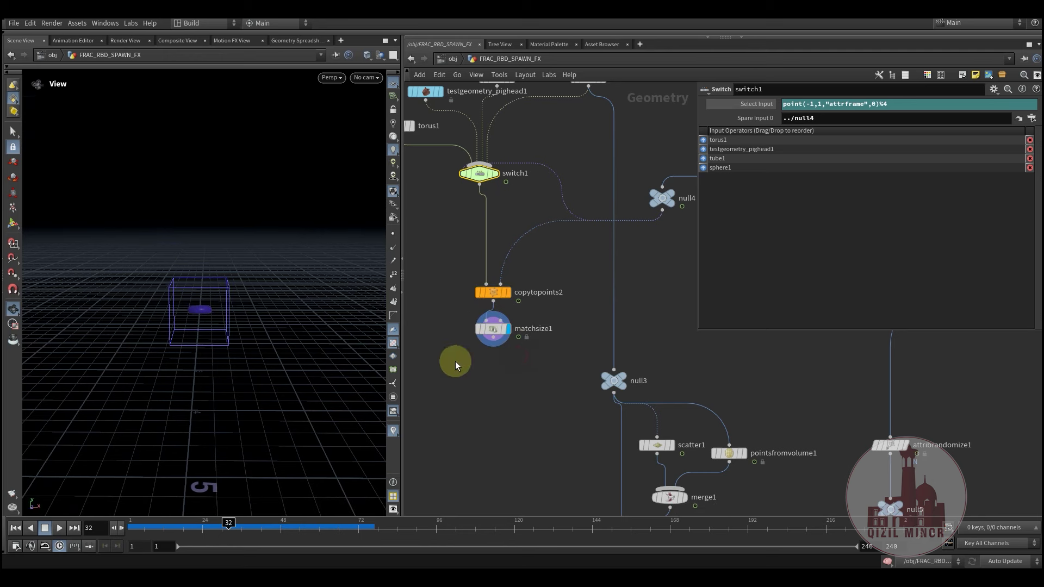
{"action": "left_click_drag", "start_coordinate": [166, 537], "coordinate": [158, 527]}
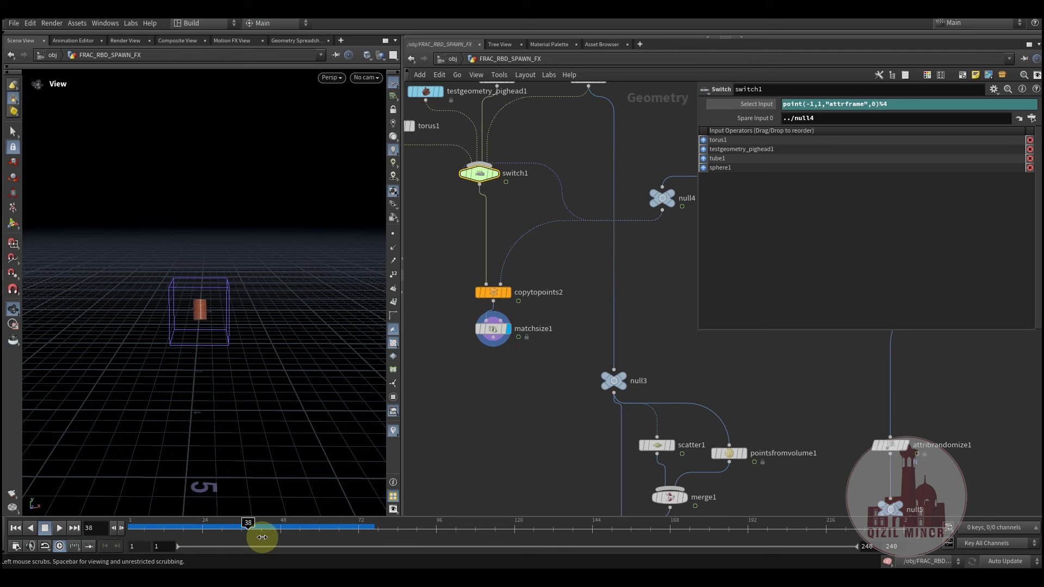
{"action": "left_click_drag", "start_coordinate": [262, 537], "coordinate": [264, 537]}
{"action": "left_click_drag", "start_coordinate": [501, 344], "coordinate": [573, 384]}
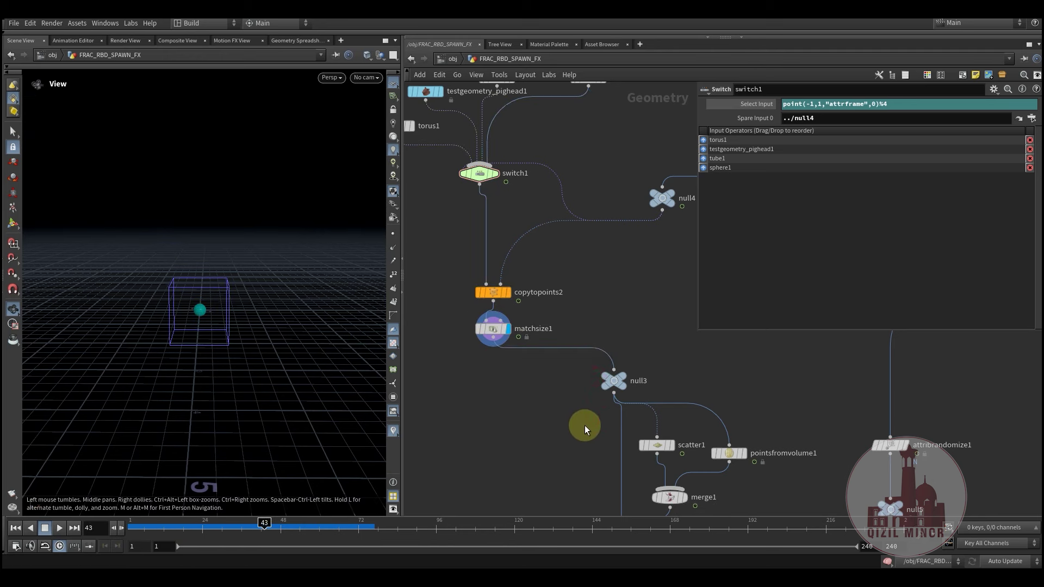
- Display copytopoints1 and scrub from frame 1 to examine the shapes placed on the spawned points
{"action": "middle_click_drag", "start_coordinate": [590, 462], "coordinate": [504, 278]}
{"action": "scroll", "coordinate": [505, 283], "scroll_direction": "down", "scroll_amount": 2}
{"action": "middle_click_drag", "start_coordinate": [639, 405], "coordinate": [564, 260]}
{"action": "scroll", "coordinate": [517, 295], "scroll_direction": "up", "scroll_amount": 3}
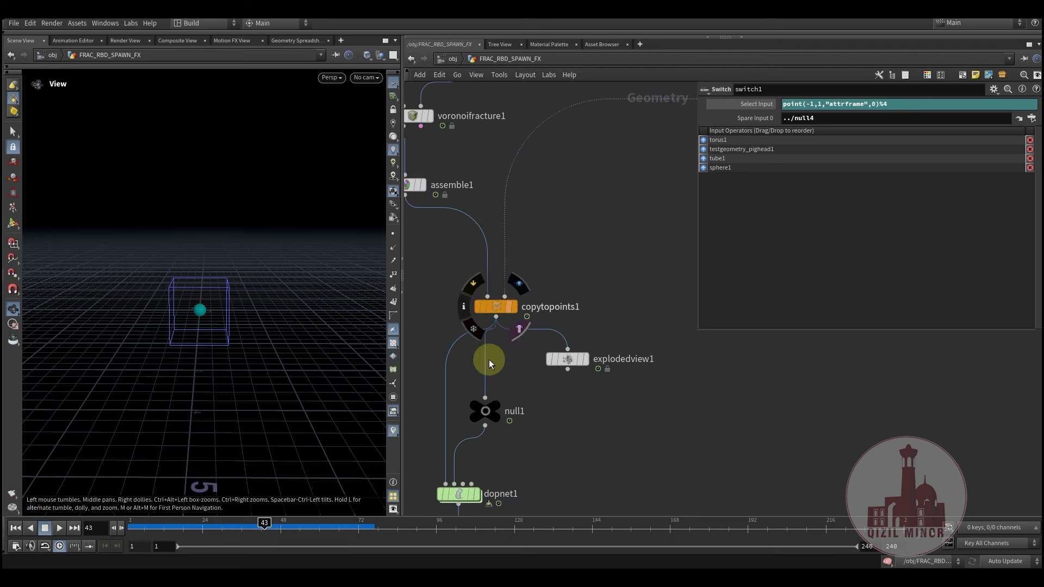
{"action": "left_click_drag", "start_coordinate": [159, 526], "coordinate": [102, 524]}
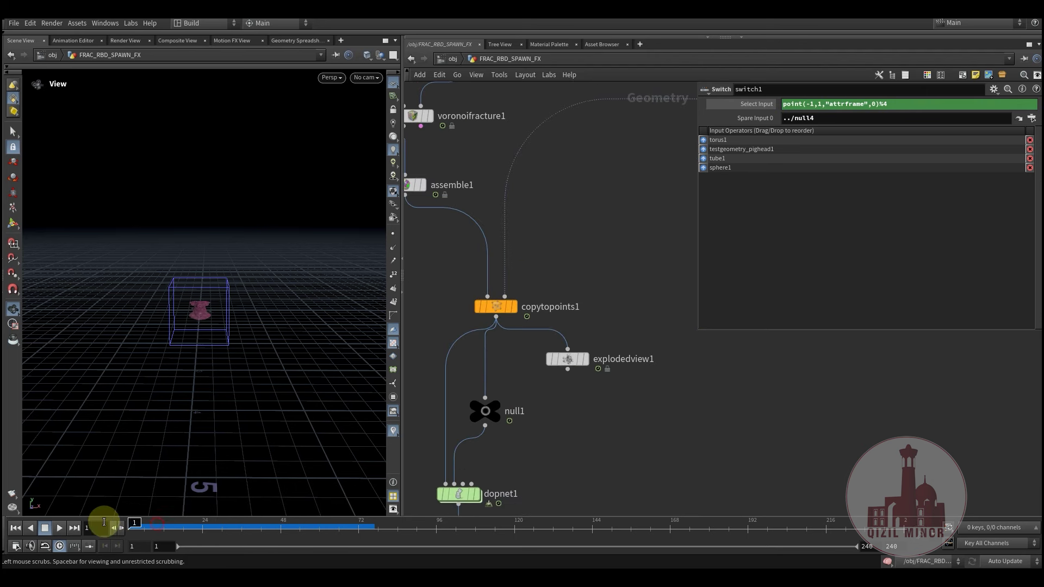
{"action": "left_click", "coordinate": [514, 301]}
{"action": "middle_click_drag", "start_coordinate": [581, 278], "coordinate": [628, 231]}
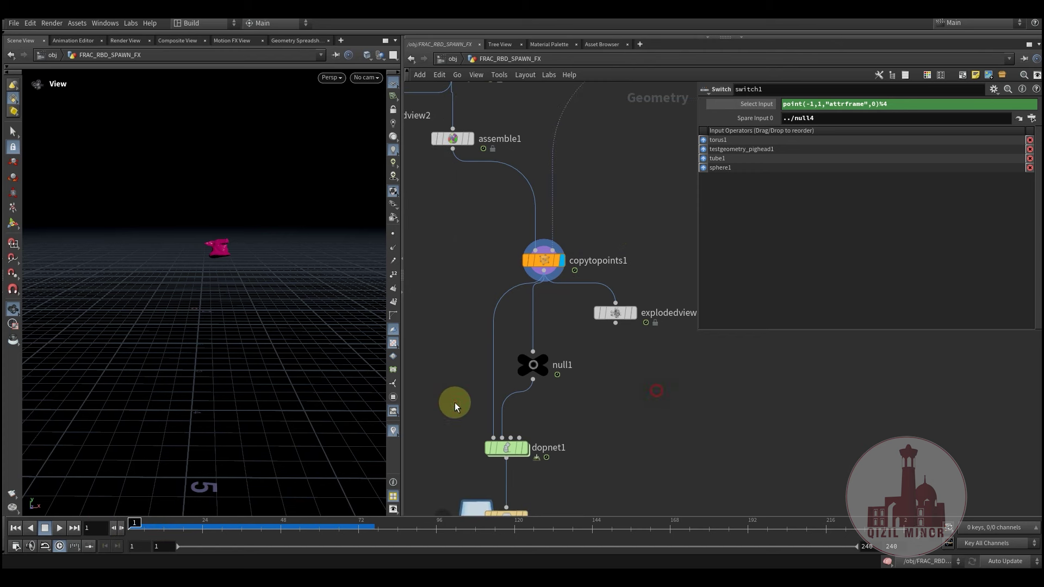
{"action": "left_click_drag", "start_coordinate": [143, 530], "coordinate": [161, 531]}
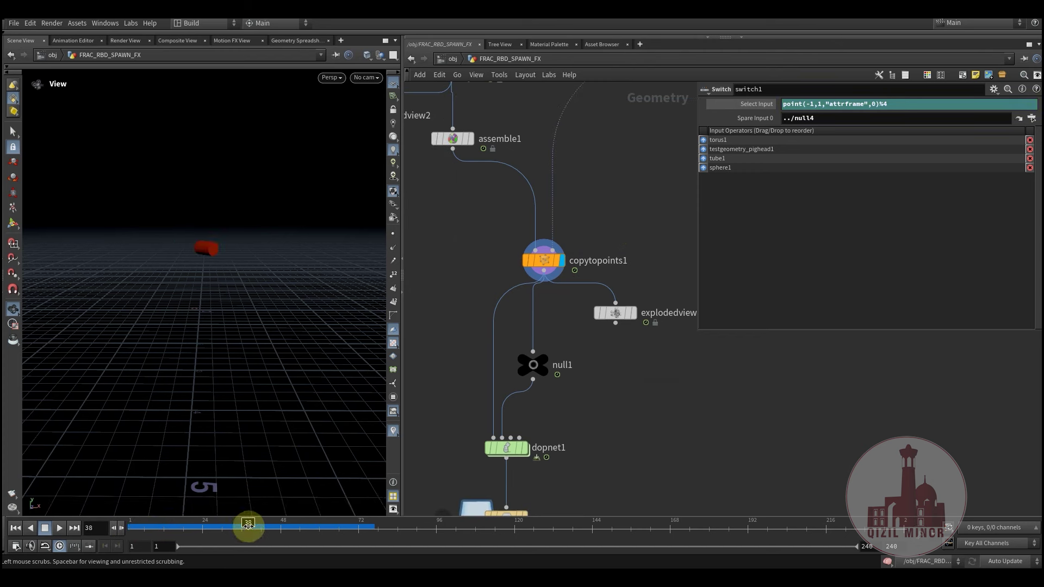
{"action": "left_click_drag", "start_coordinate": [333, 534], "coordinate": [216, 533]}
- Display explodedview1, scrub through the fractured pieces of each shape, and return to frame 1
{"action": "left_click", "coordinate": [622, 308]}
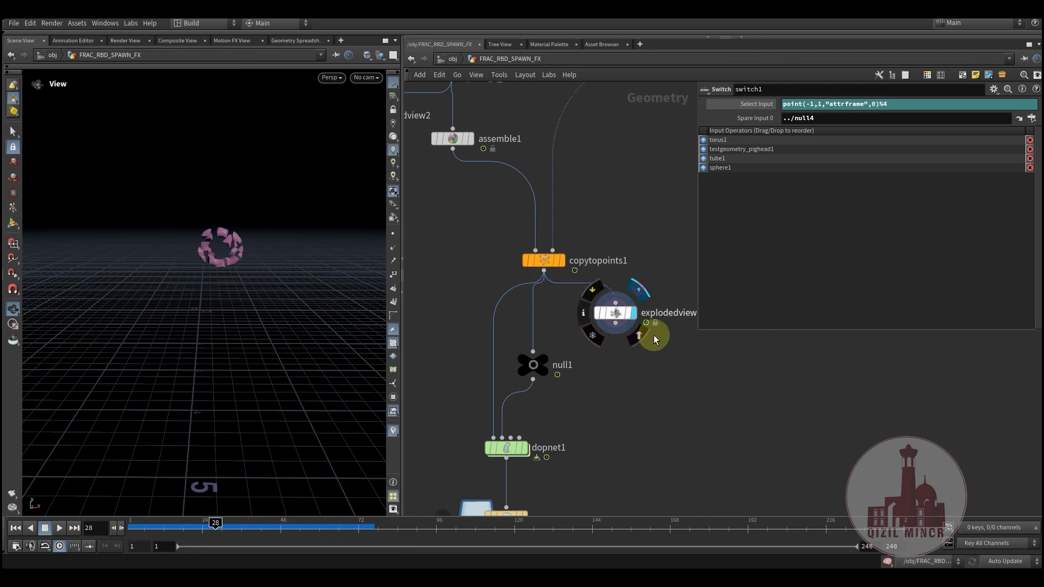
{"action": "mouse_move", "coordinate": [158, 526]}
{"action": "left_mouse_down"}
{"action": "mouse_move", "coordinate": [383, 525]}
{"action": "mouse_move", "coordinate": [165, 521]}
{"action": "left_mouse_up"}
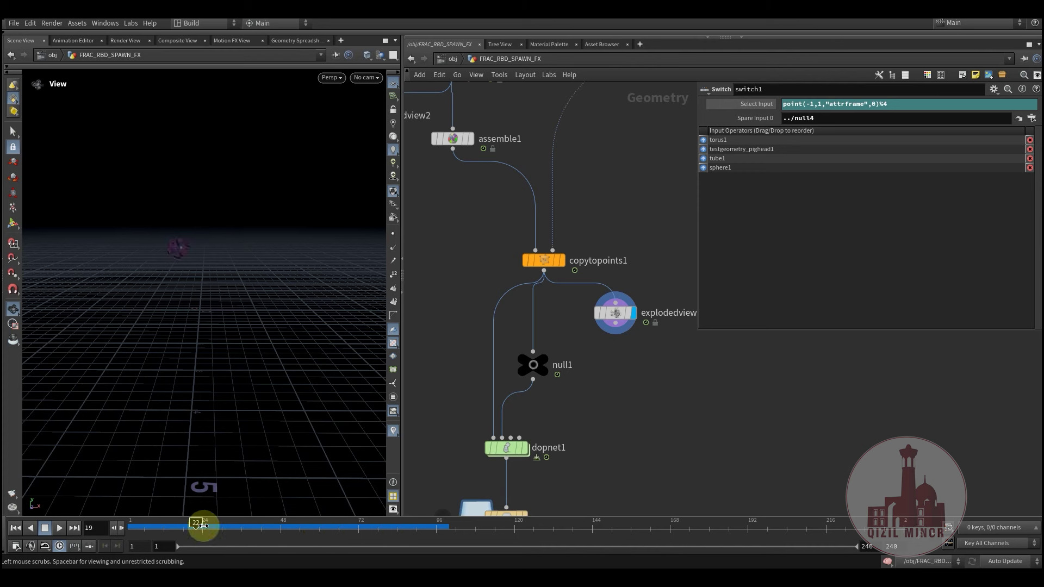
{"action": "left_click_drag", "start_coordinate": [370, 529], "coordinate": [130, 530]}
- Display dopnet1 and simulate the falling fractured shapes up to frame 91
{"action": "left_click", "coordinate": [535, 473]}
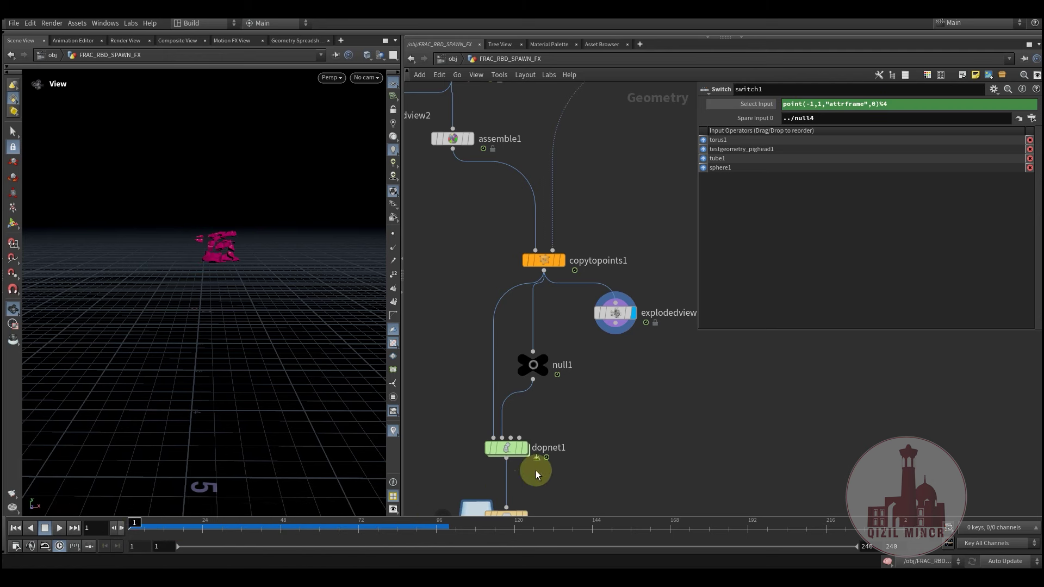
{"action": "mouse_move", "coordinate": [514, 448]}
{"action": "left_click", "coordinate": [529, 428]}
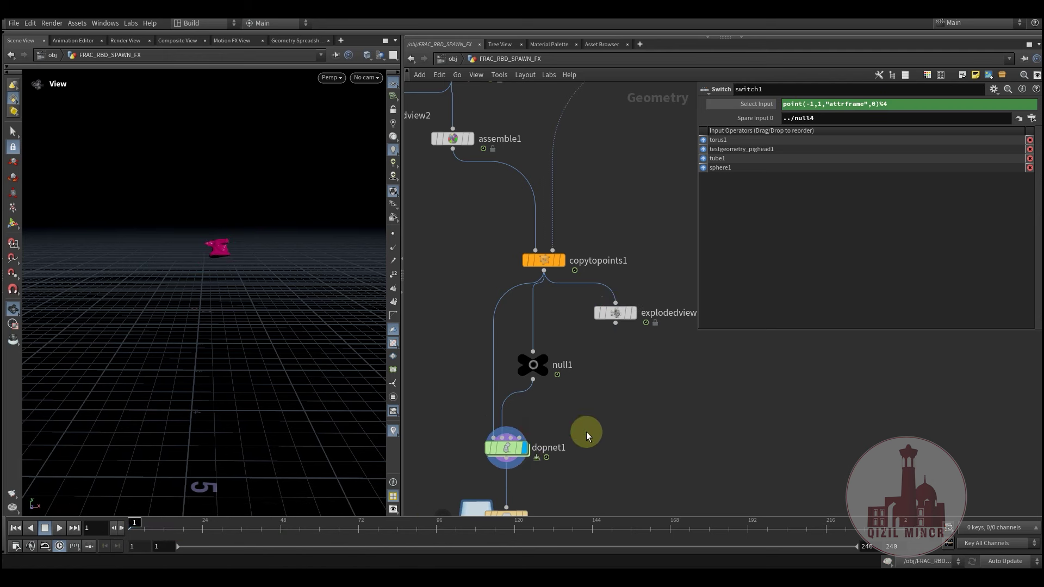
{"action": "middle_click_drag", "start_coordinate": [586, 432], "coordinate": [575, 348]}
{"action": "left_click_drag", "start_coordinate": [163, 511], "coordinate": [252, 343]}
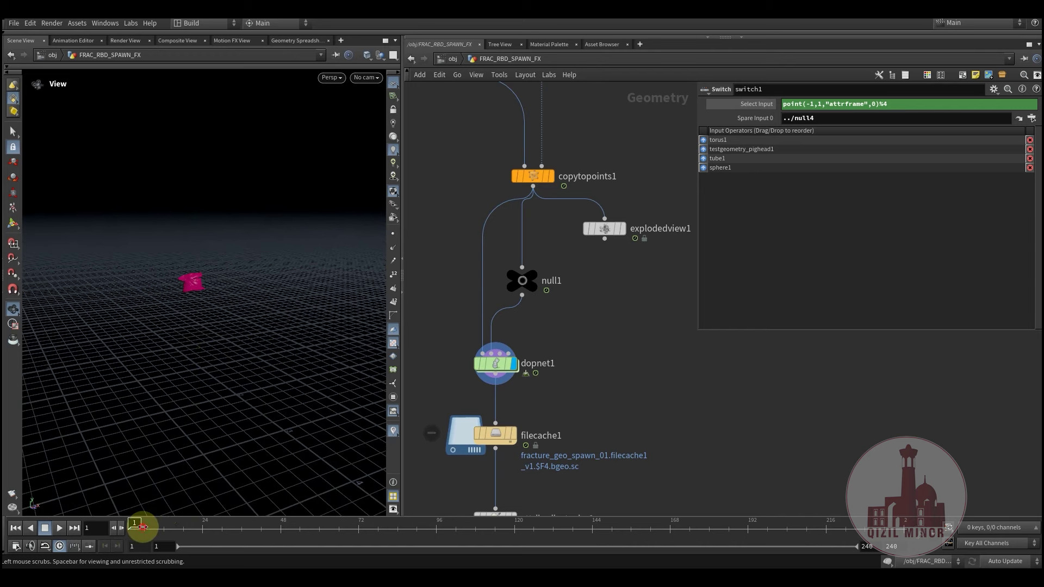
{"action": "left_click_drag", "start_coordinate": [166, 526], "coordinate": [419, 530]}
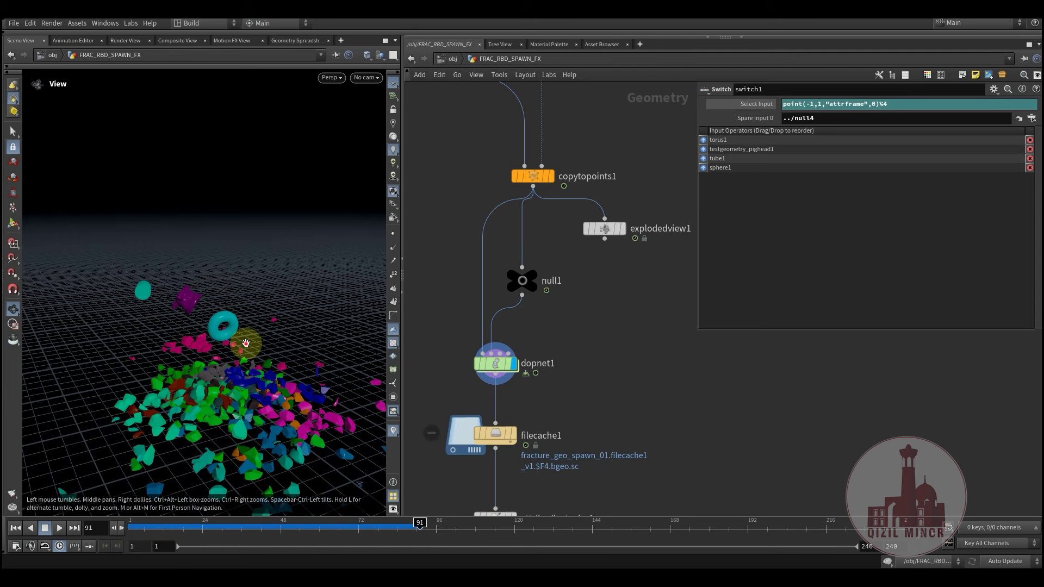
- Inspect the accumulated debris by scrubbing through the simulation, stopping at frame 113
{"action": "left_click_drag", "start_coordinate": [243, 345], "coordinate": [237, 334]}
{"action": "left_click_drag", "start_coordinate": [151, 527], "coordinate": [251, 532]}
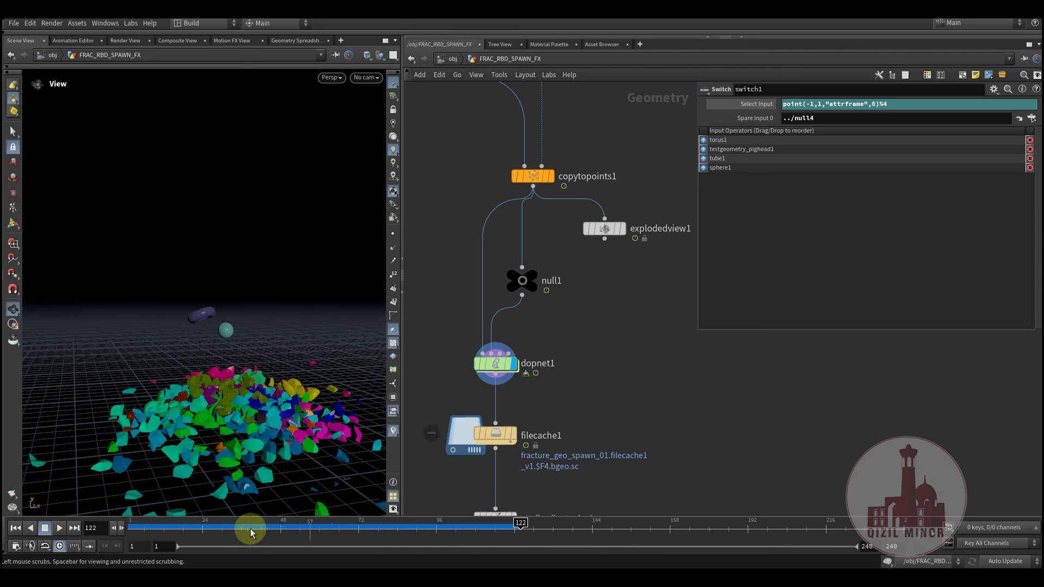
{"action": "left_click_drag", "start_coordinate": [163, 527], "coordinate": [491, 523]}
- Hide the viewport's reference grid and reframe the debris pile
{"action": "left_click_drag", "start_coordinate": [295, 395], "coordinate": [362, 180]}
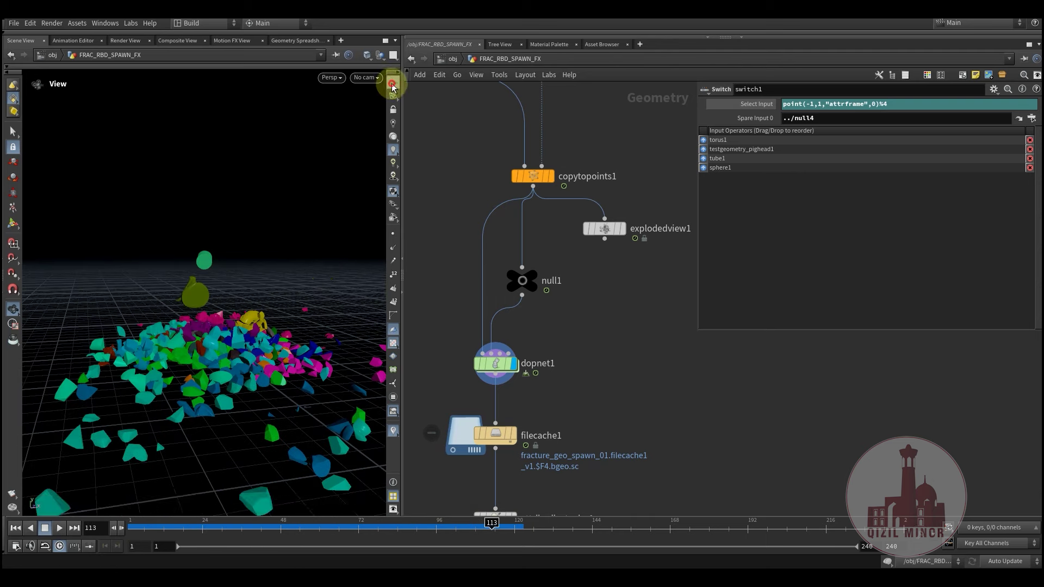
{"action": "left_click", "coordinate": [393, 83]}
{"action": "left_click_drag", "start_coordinate": [223, 298], "coordinate": [205, 319]}
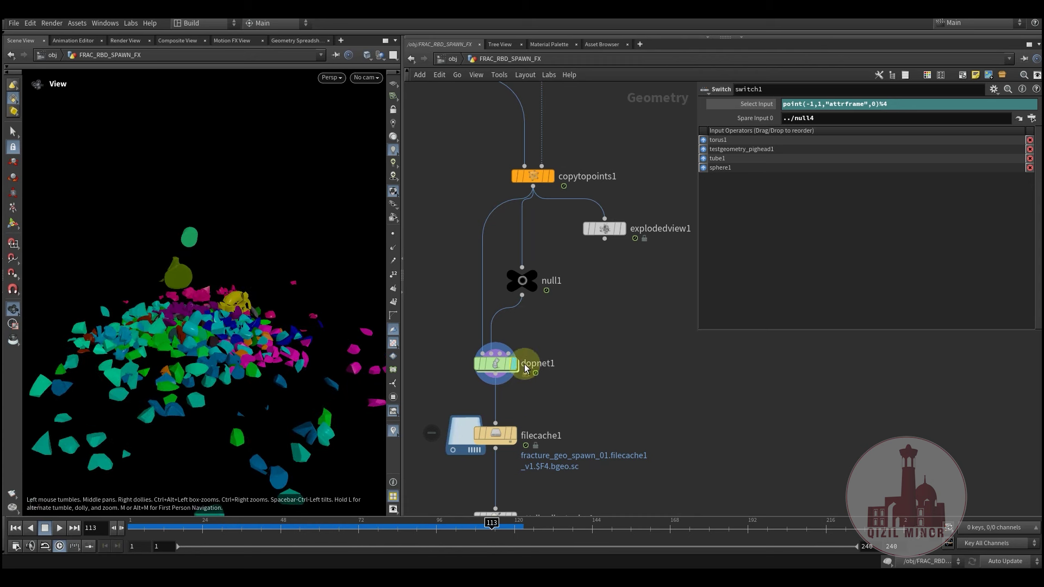
{"action": "middle_click_drag", "start_coordinate": [559, 366], "coordinate": [536, 366]}
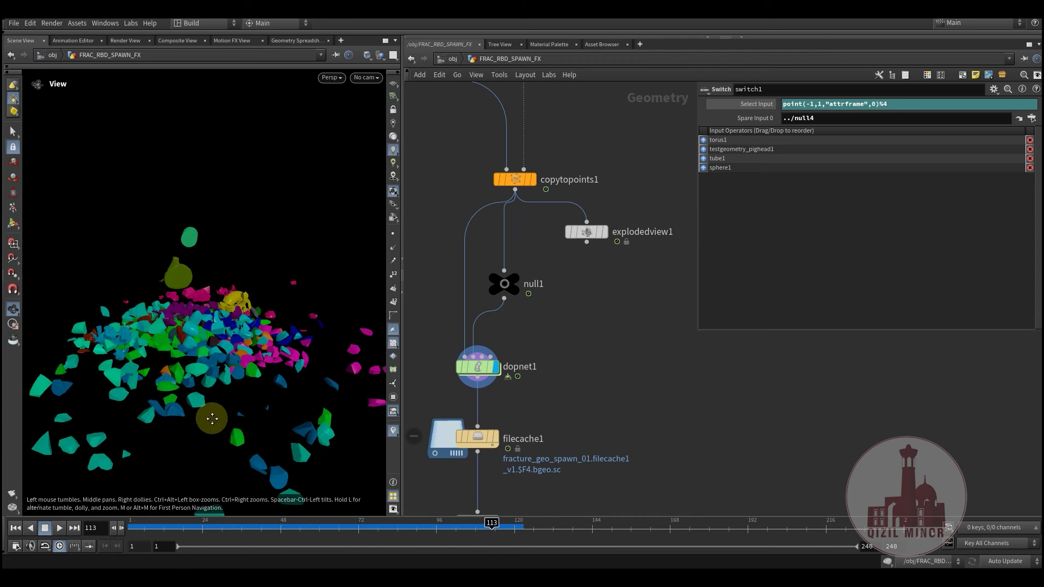
{"action": "left_click_drag", "start_coordinate": [212, 419], "coordinate": [212, 374]}
- Bypass filecache1 and display null2 to show the live simulation with the attribadjustcolor1 colors
{"action": "middle_click_drag", "start_coordinate": [579, 341], "coordinate": [586, 163]}
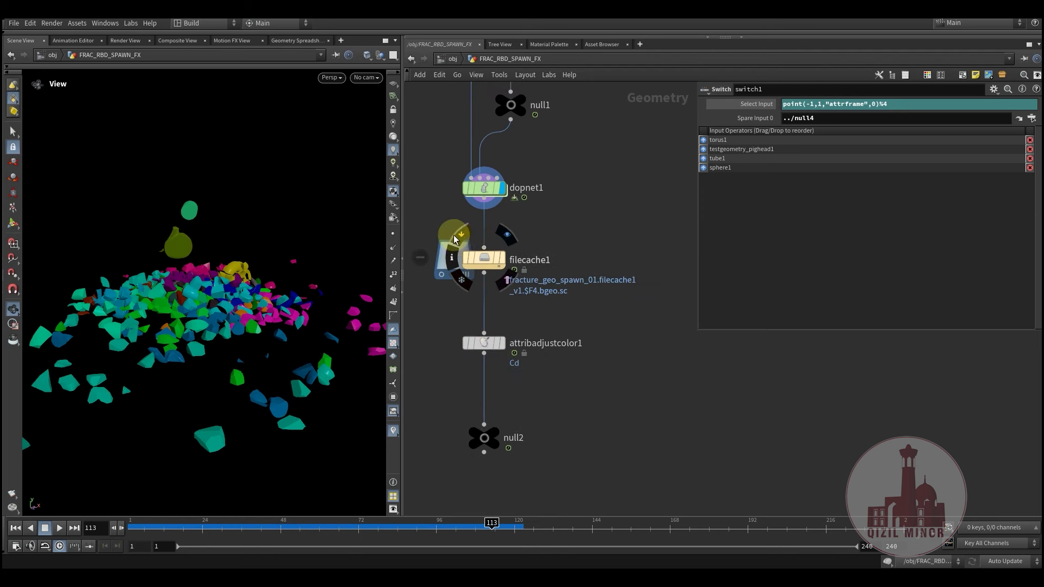
{"action": "left_click", "coordinate": [455, 236]}
{"action": "left_click", "coordinate": [503, 415]}
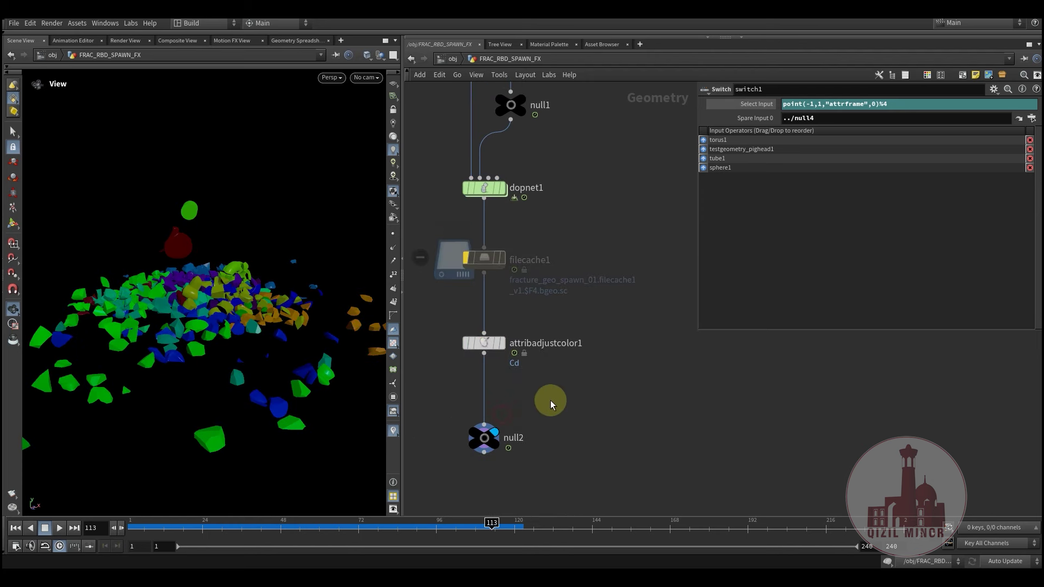
{"action": "middle_click_drag", "start_coordinate": [503, 367], "coordinate": [491, 398]}
{"action": "left_click_drag", "start_coordinate": [220, 301], "coordinate": [246, 296]}
{"action": "left_click", "coordinate": [500, 401]}
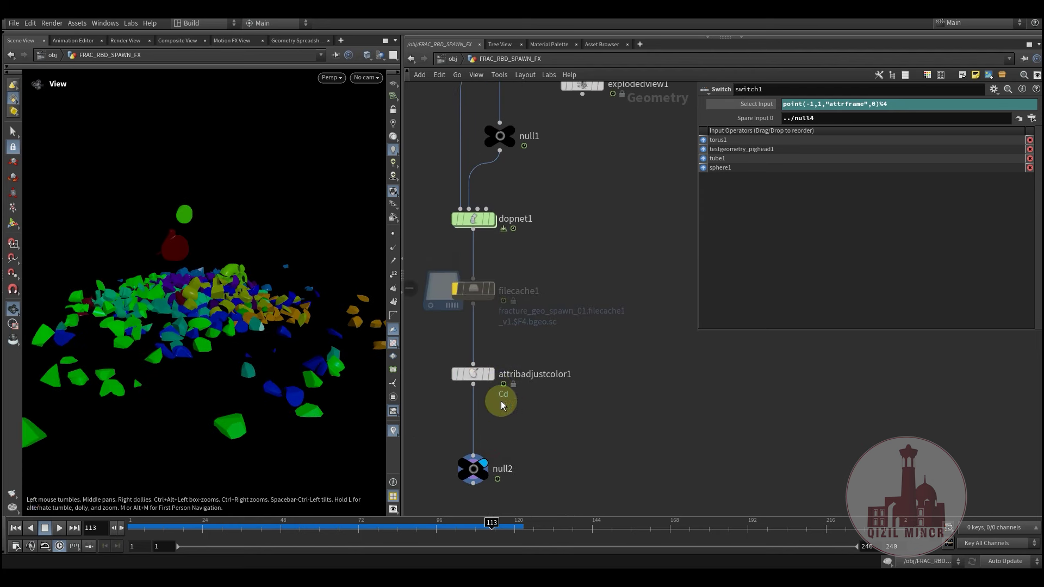
- Enable color correction on attribadjustcolor1 and reset its Cd remap source range to the default 0 to 1
{"action": "left_click", "coordinate": [474, 374]}
{"action": "left_click", "coordinate": [784, 259]}
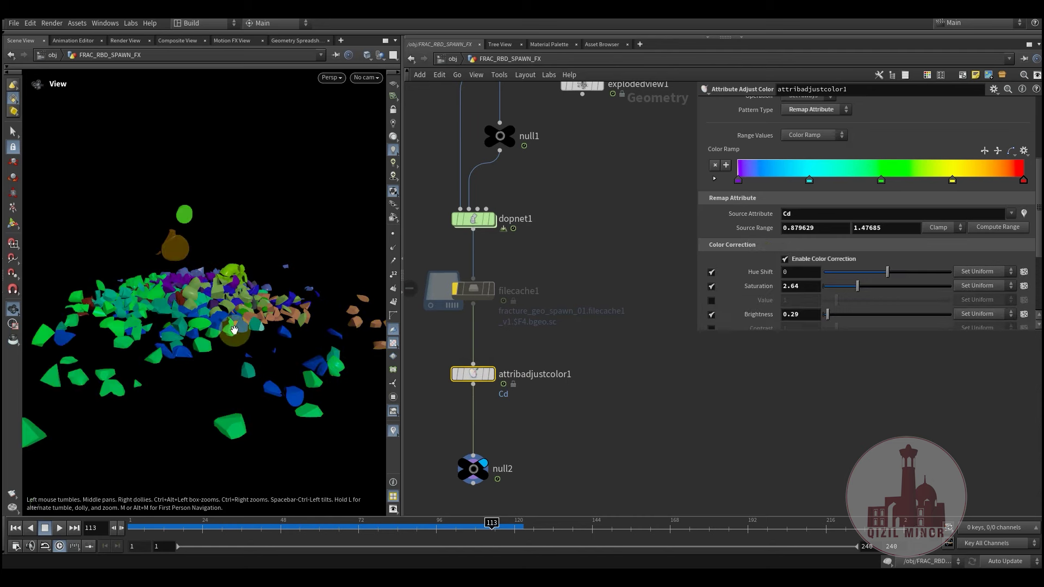
{"action": "left_click_drag", "start_coordinate": [232, 326], "coordinate": [217, 285]}
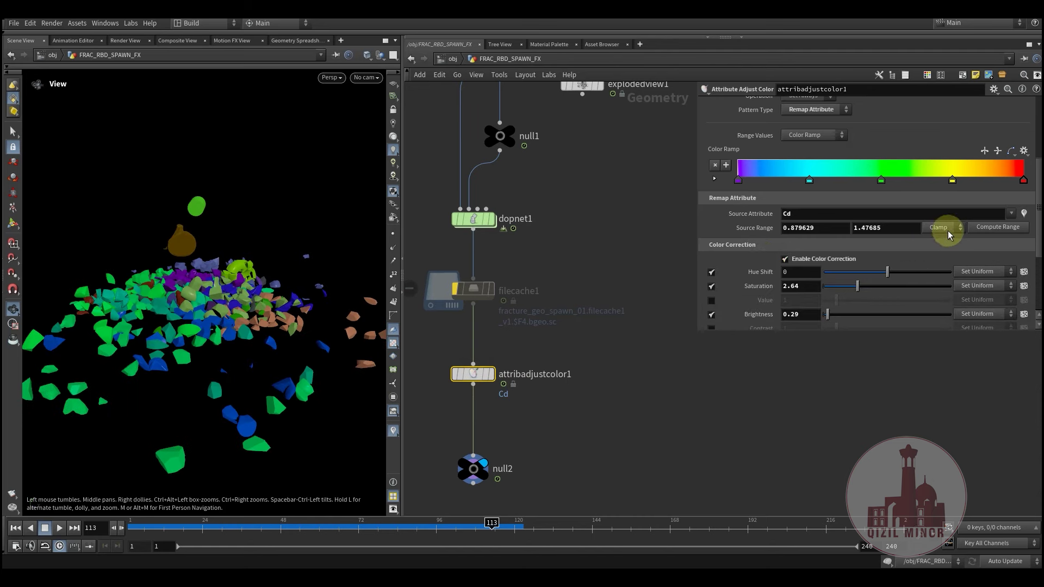
{"action": "middle_click", "coordinate": [858, 227], "text": "ctrl"}
{"action": "middle_click", "coordinate": [819, 227], "text": "ctrl"}
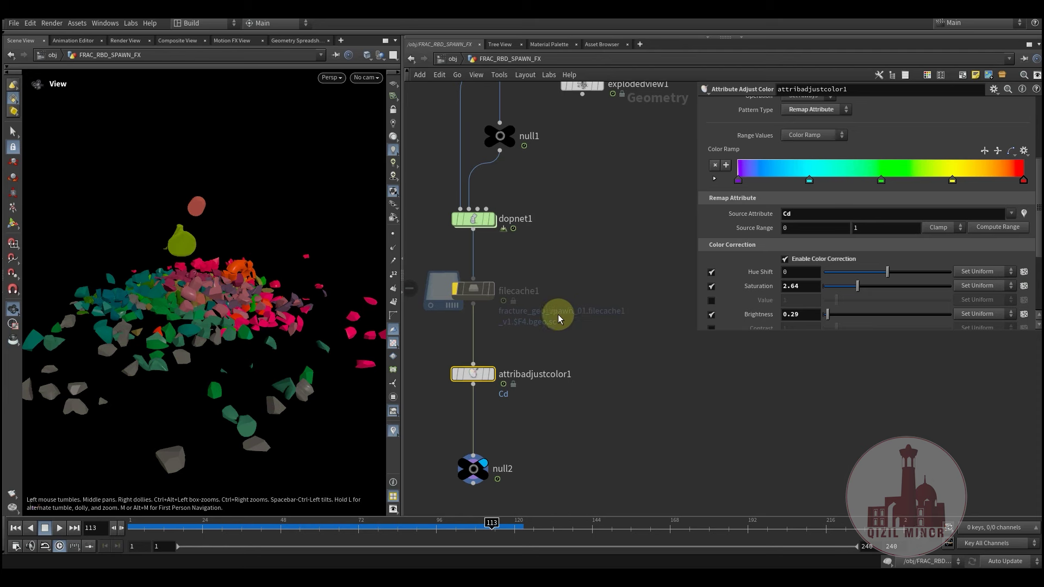
- Simulate the recolored debris up to frame 138 and start a viewport flipbook of frames 1 to 125
{"action": "left_click_drag", "start_coordinate": [144, 530], "coordinate": [573, 527]}
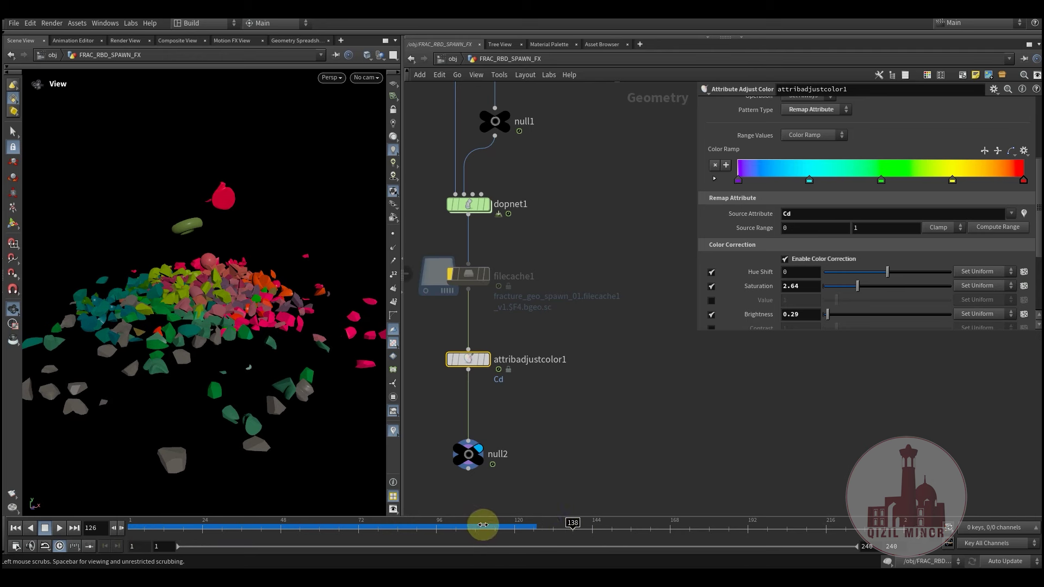
{"action": "left_click_drag", "start_coordinate": [482, 525], "coordinate": [482, 525]}
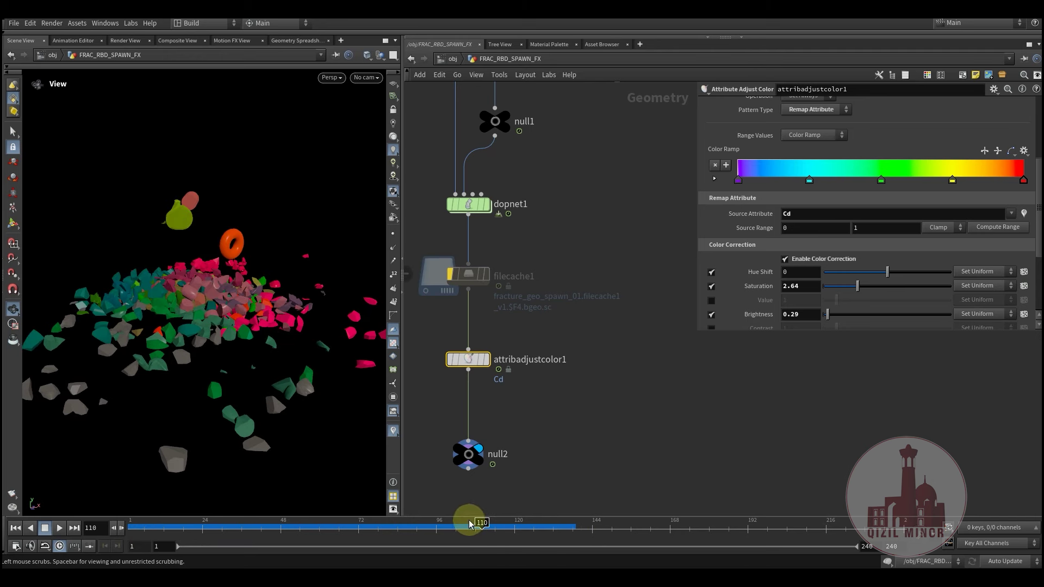
{"action": "left_click", "coordinate": [12, 493]}
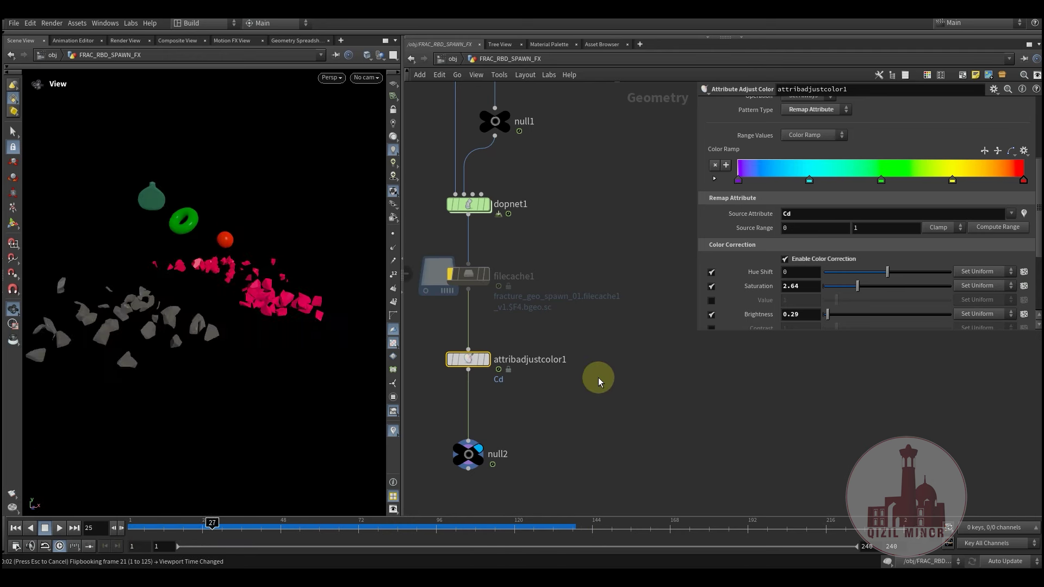